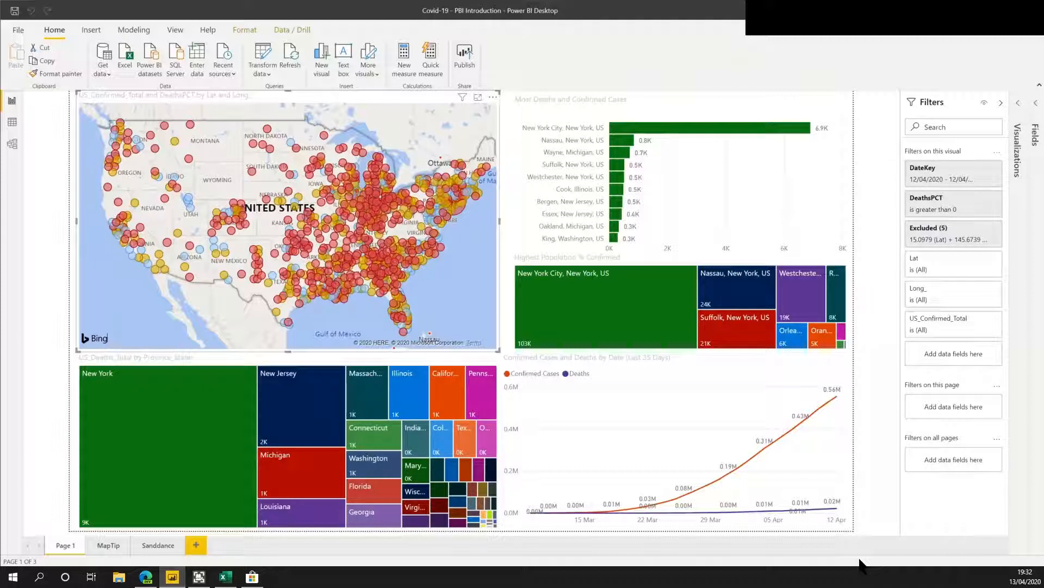
# Switch to the Excel workbook and open the Global_Confirmed query in the Power Query Editor.
pyautogui.click(145, 578)
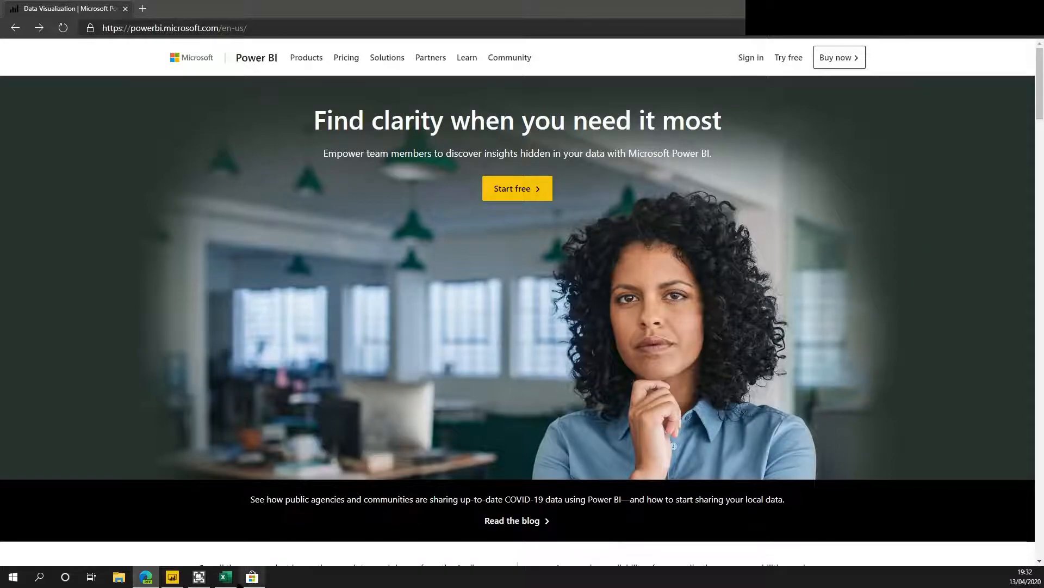
pyautogui.click(252, 576)
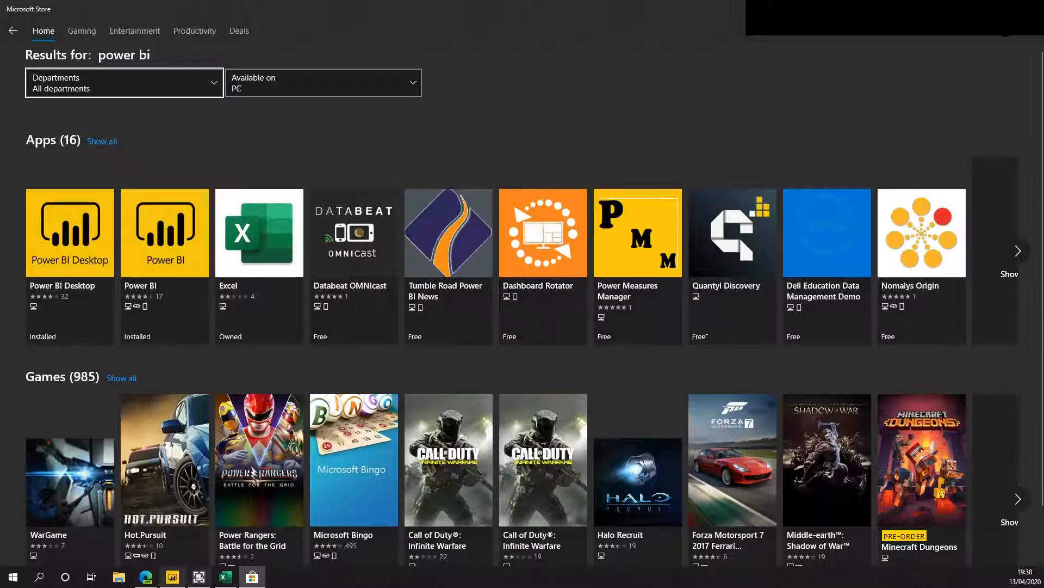
pyautogui.click(225, 577)
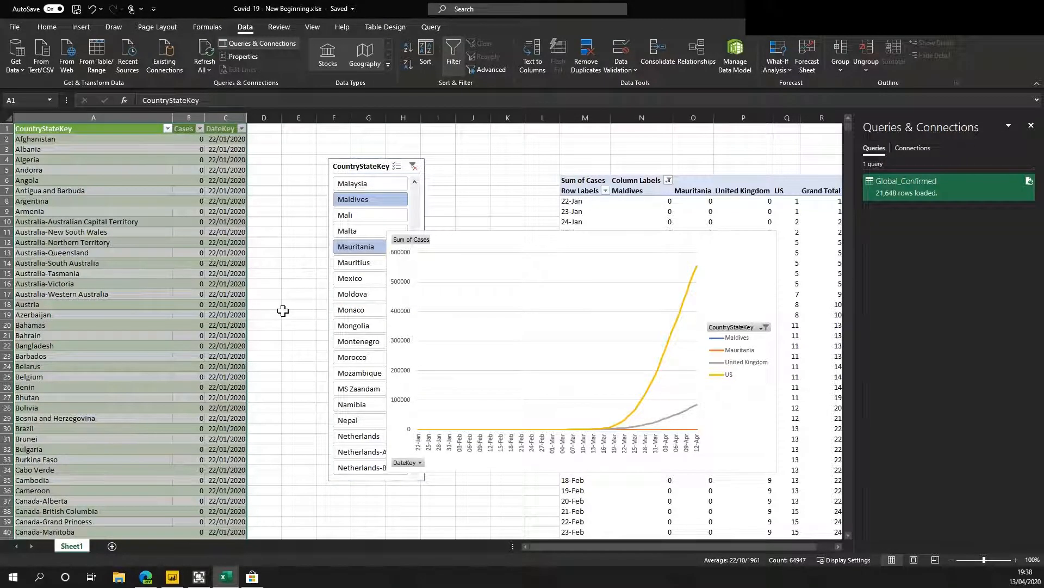
pyautogui.click(205, 70)
pyautogui.click(217, 86)
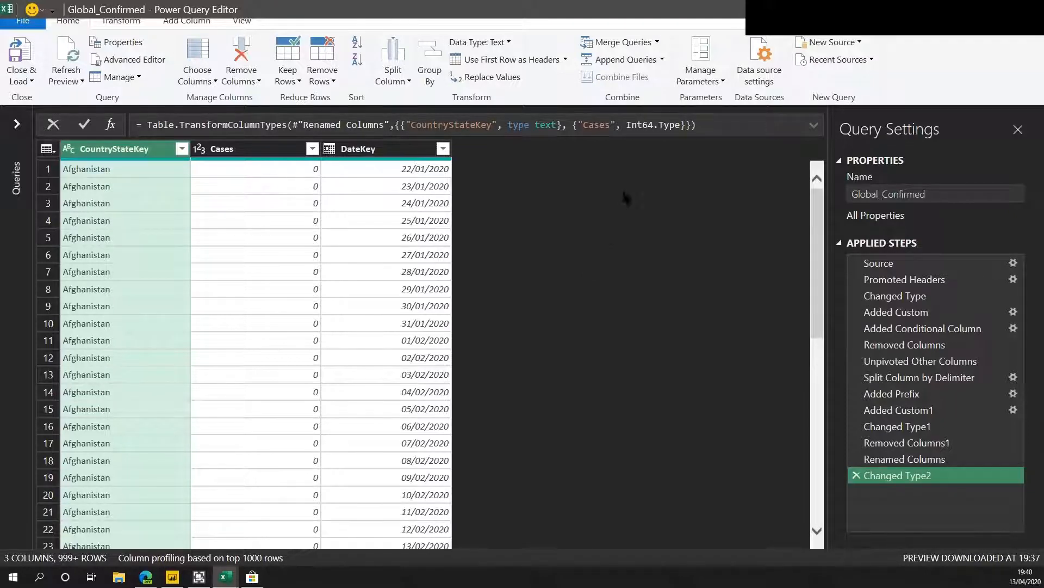
# Step through the query's applied steps from Source to Changed Type2 to review each transformation.
pyautogui.click(892, 267)
pyautogui.click(900, 280)
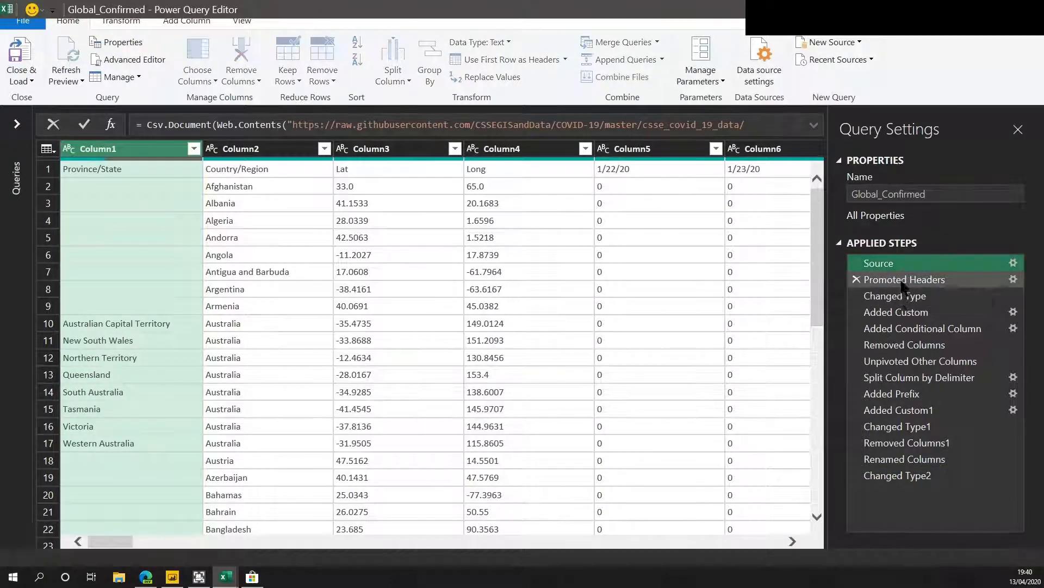
pyautogui.click(898, 298)
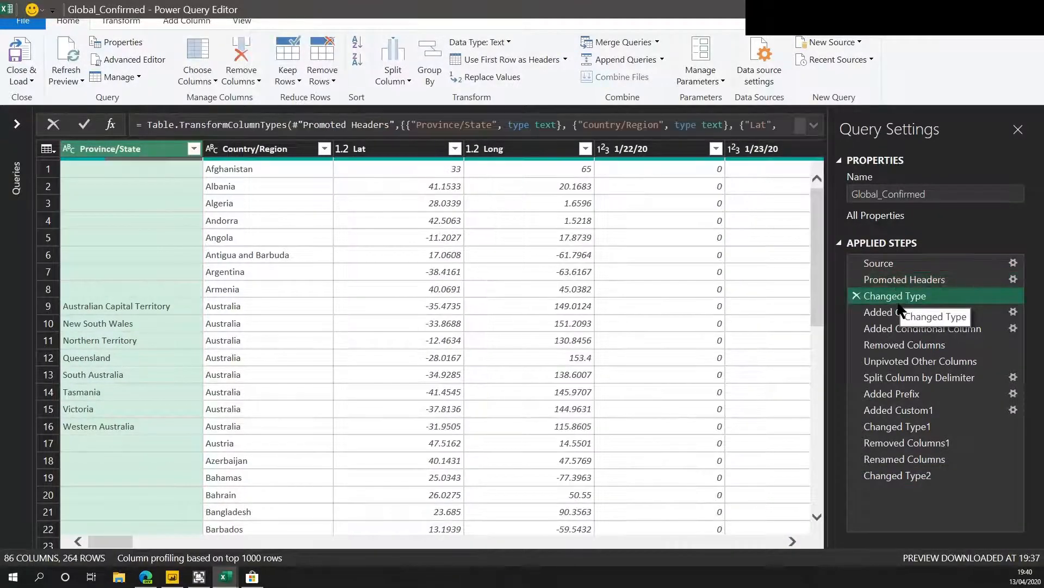
pyautogui.click(930, 475)
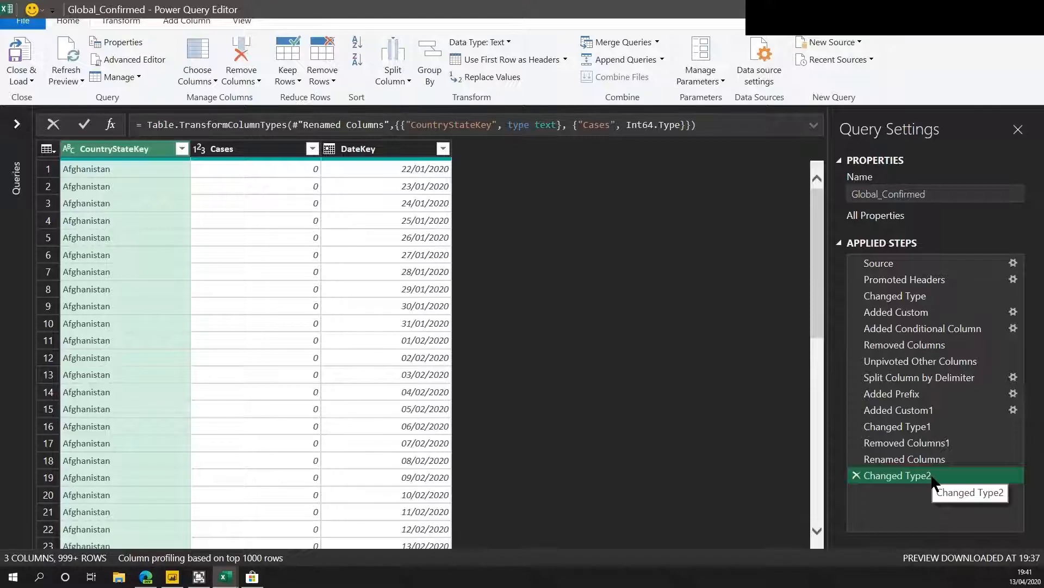
# Open the Advanced Editor and copy the entire query code.
pyautogui.click(126, 62)
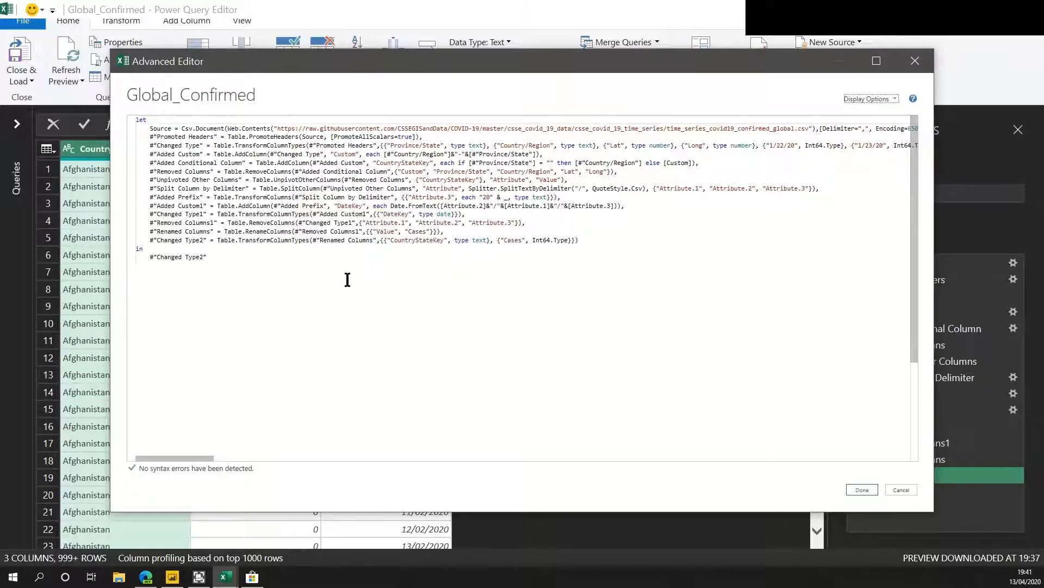
pyautogui.click(242, 259)
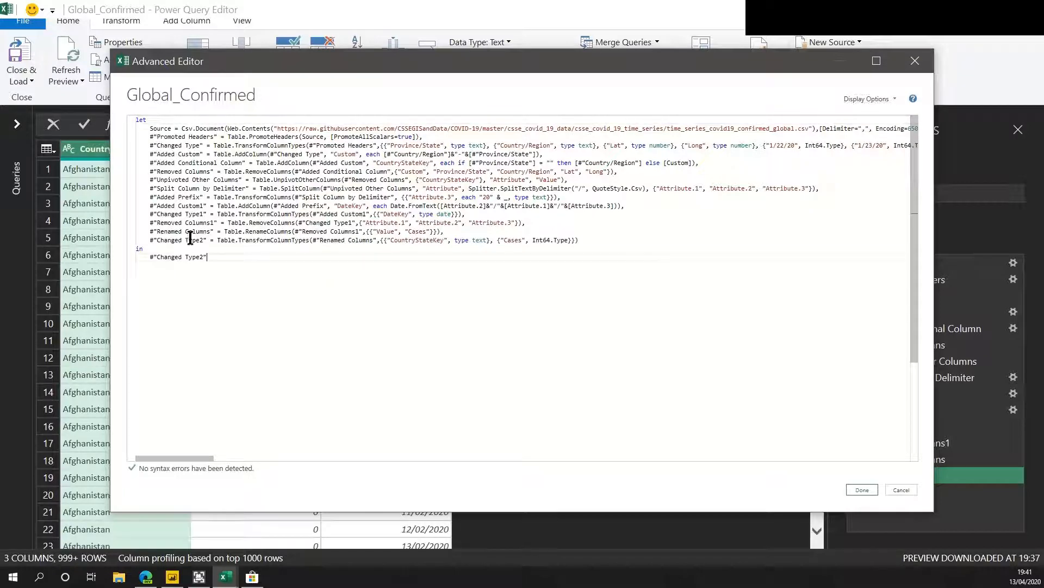
pyautogui.hotkey('ctrl', 'a')
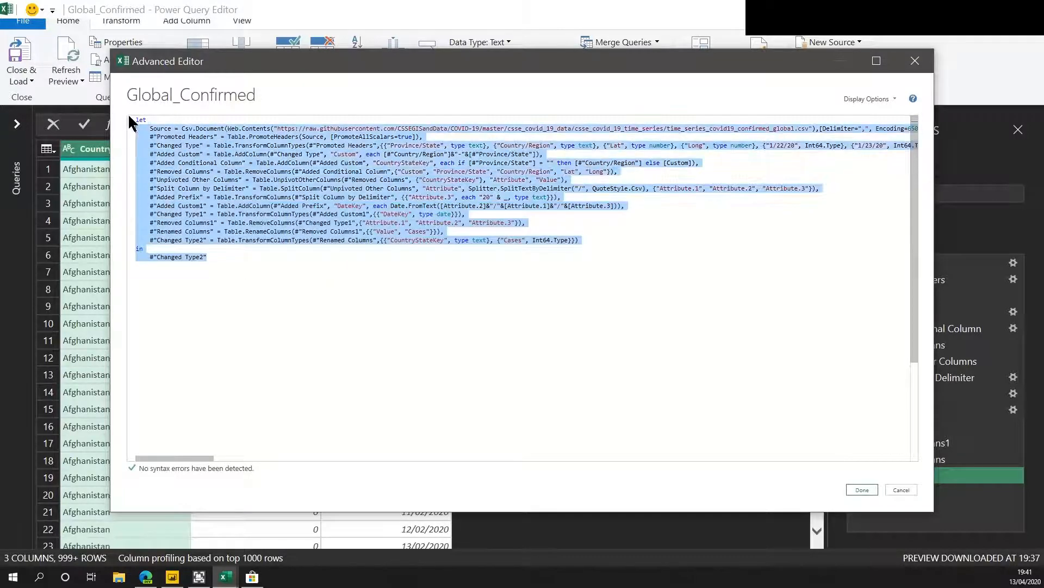
pyautogui.rightClick(164, 148)
pyautogui.click(194, 172)
# Paste the copied query code into a new Notepad document.
pyautogui.click(279, 577)
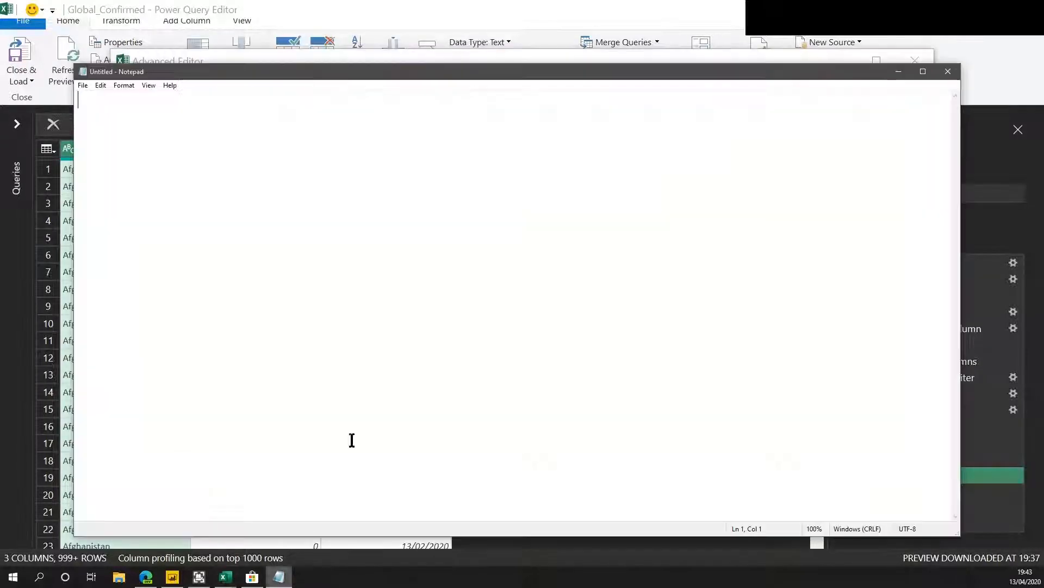
pyautogui.rightClick(354, 226)
pyautogui.click(318, 273)
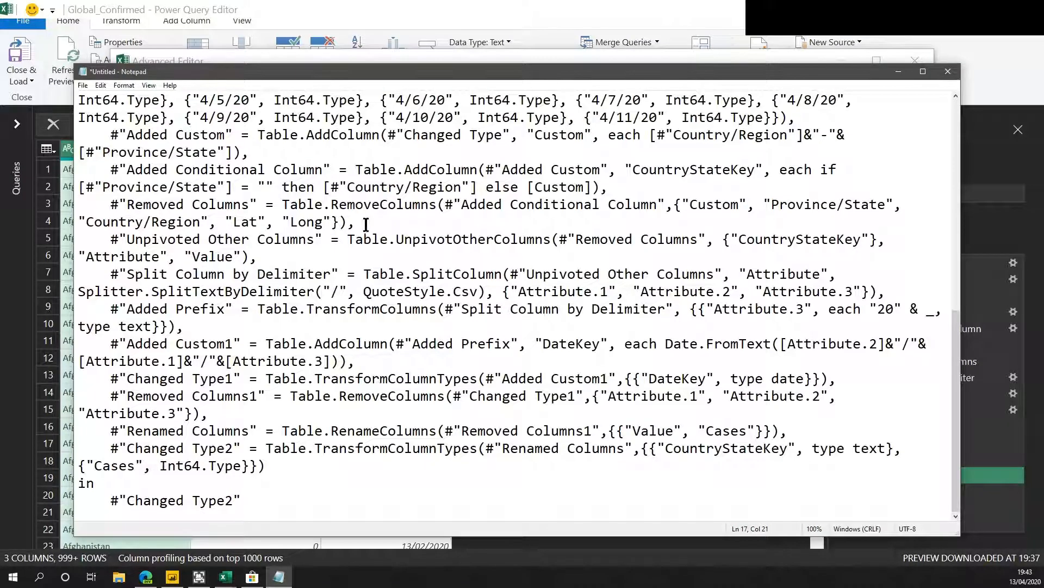
# Close the Advanced Editor and the Excel Power Query Editor.
pyautogui.click(449, 62)
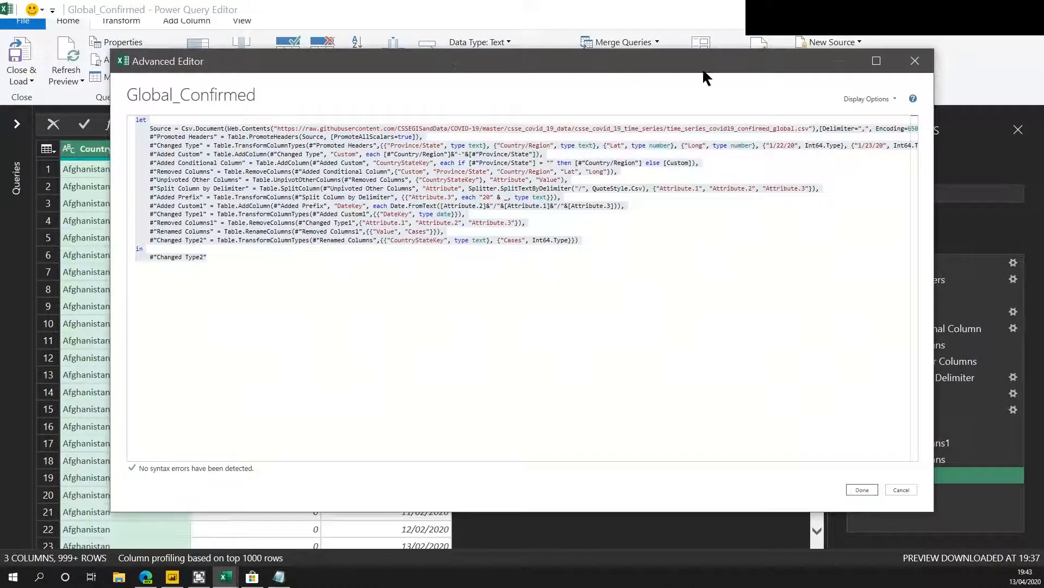
pyautogui.click(917, 63)
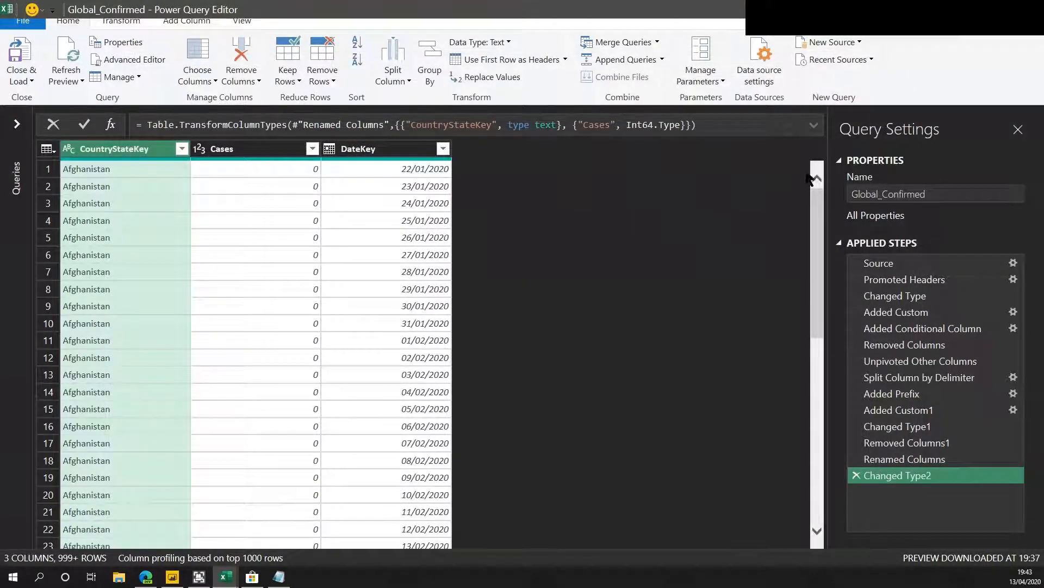
pyautogui.click(1013, 41)
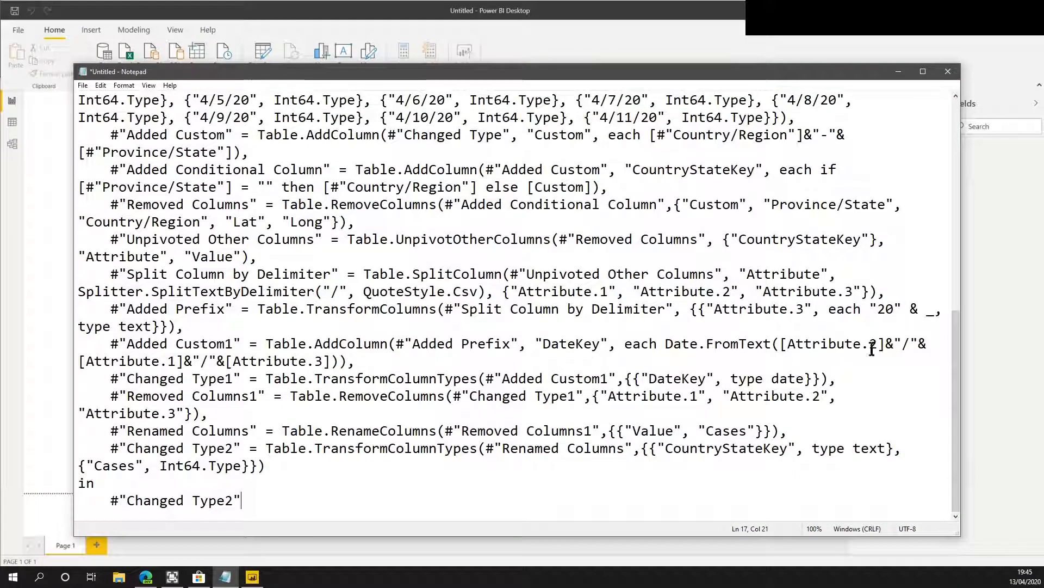
# In Power BI Desktop, create a blank query and replace its code with the copied query in the Advanced Editor.
pyautogui.click(648, 27)
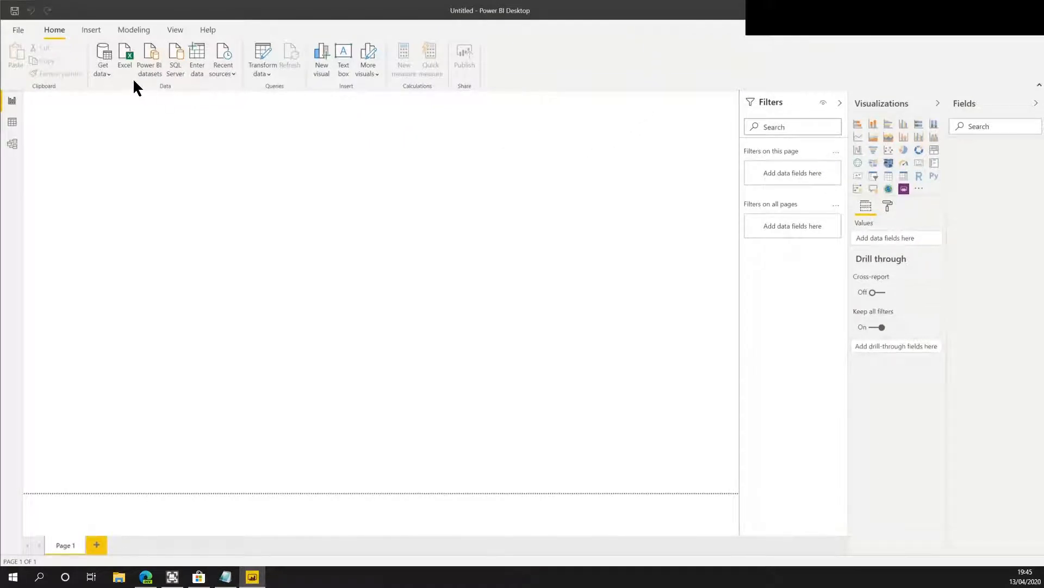
pyautogui.click(108, 70)
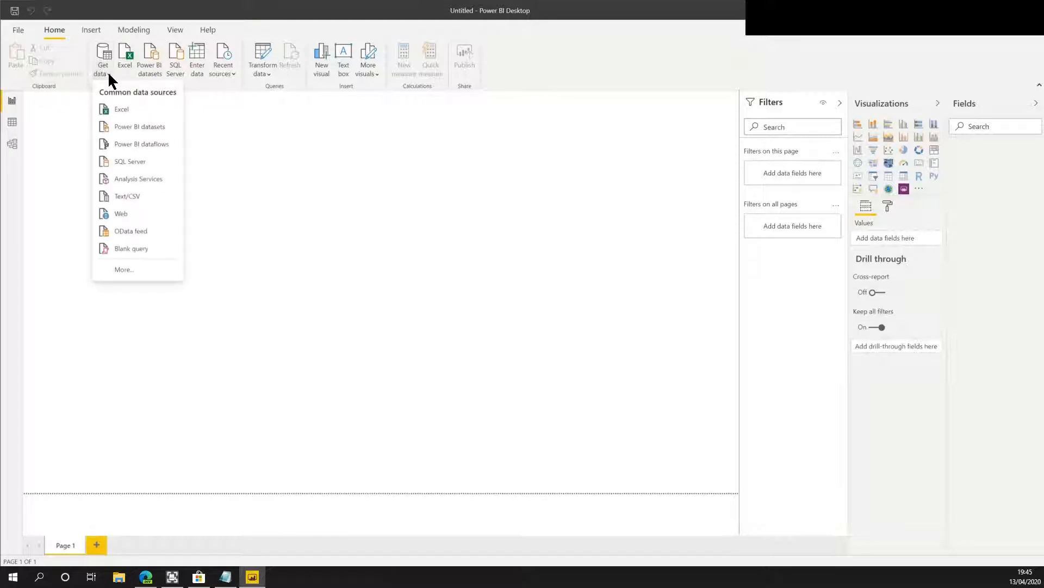
pyautogui.click(114, 247)
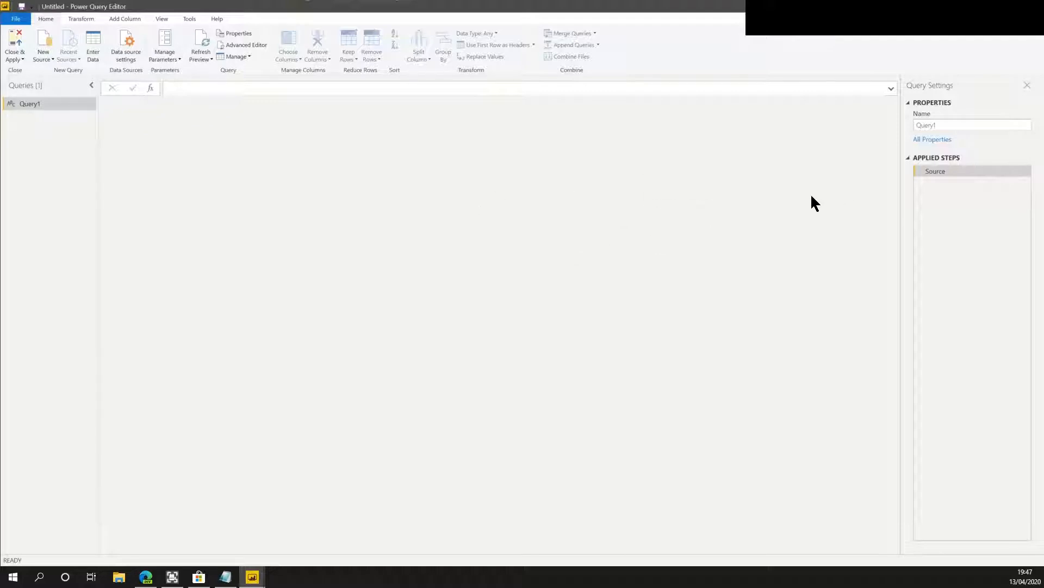
pyautogui.click(236, 45)
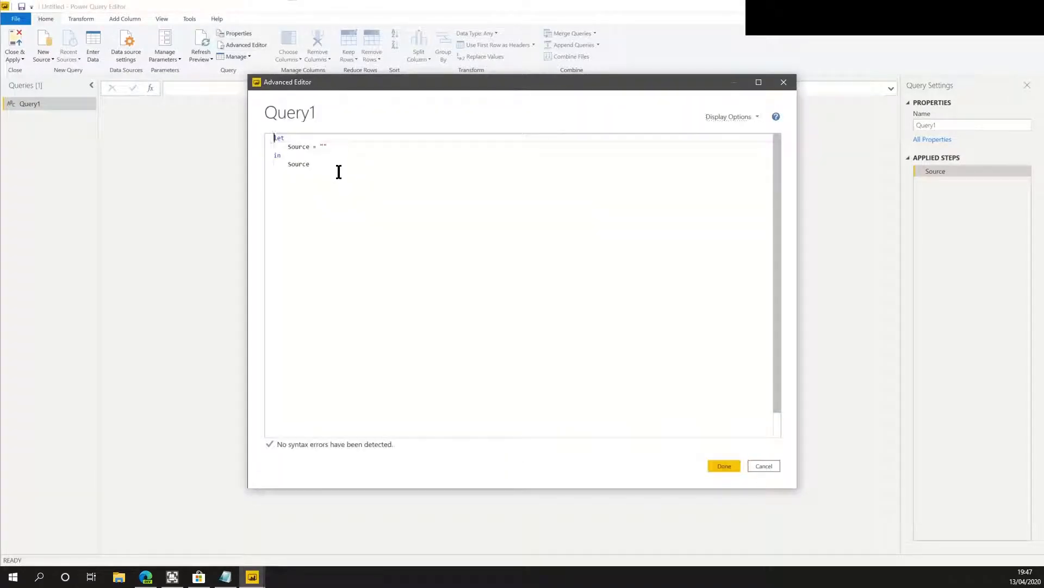
pyautogui.moveTo(339, 169); pyautogui.dragTo(256, 137)
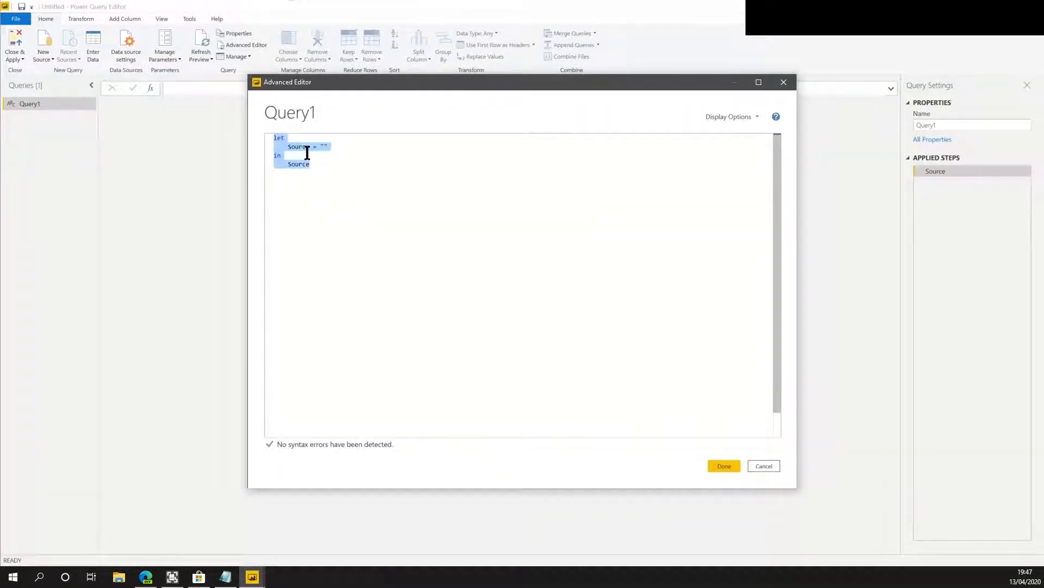
pyautogui.hotkey('ctrl', 'v')
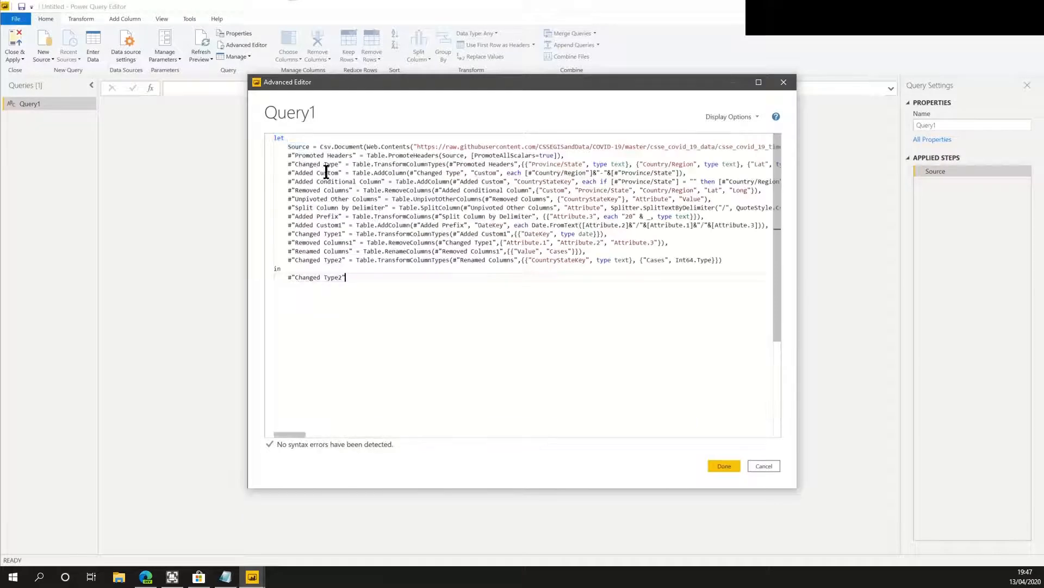
pyautogui.click(724, 465)
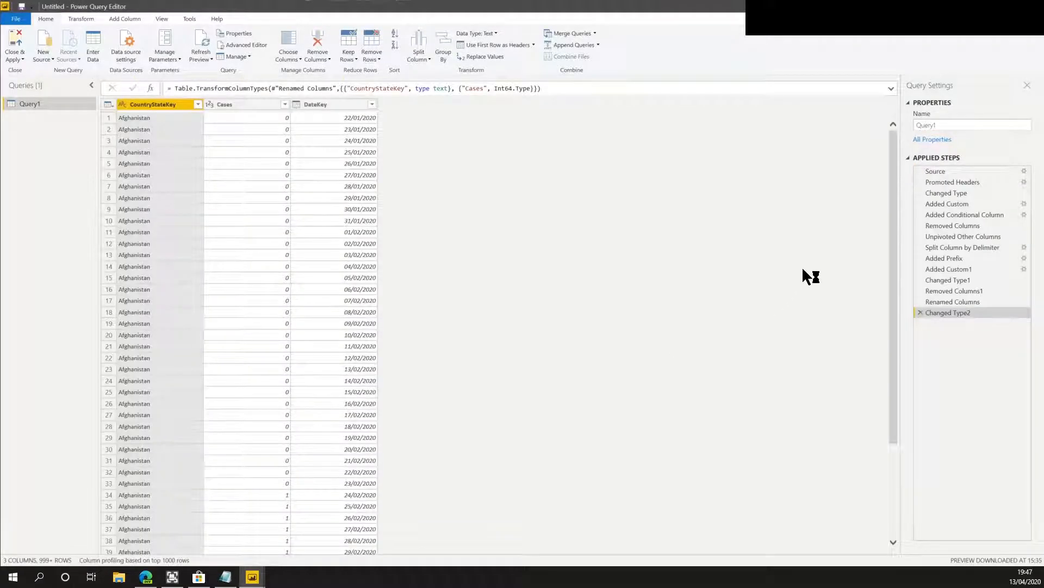
# Rename the new query Global_Confirmed.
pyautogui.doubleClick(926, 126)
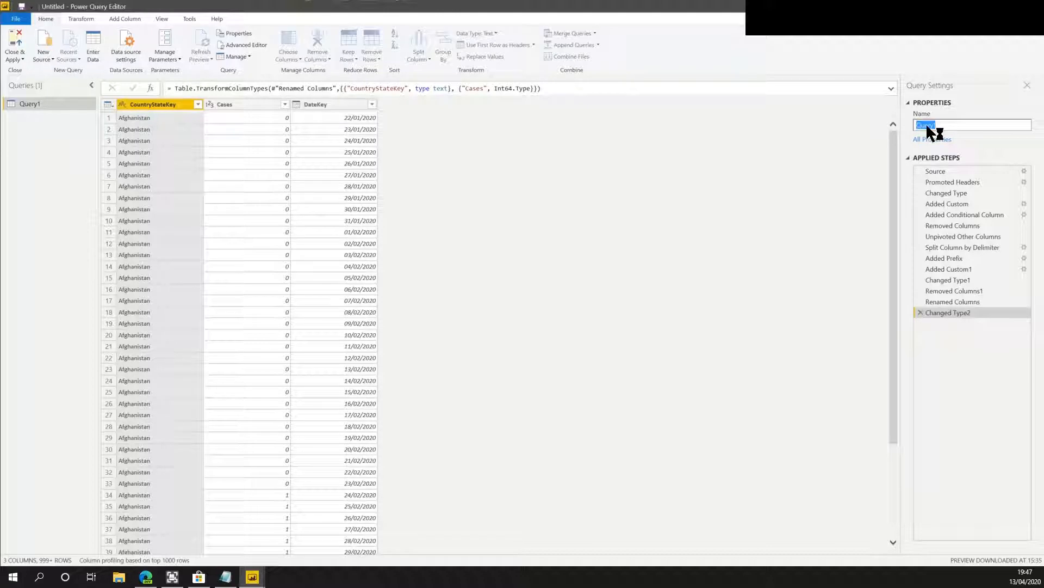
pyautogui.write('Co')
pyautogui.write('bal')
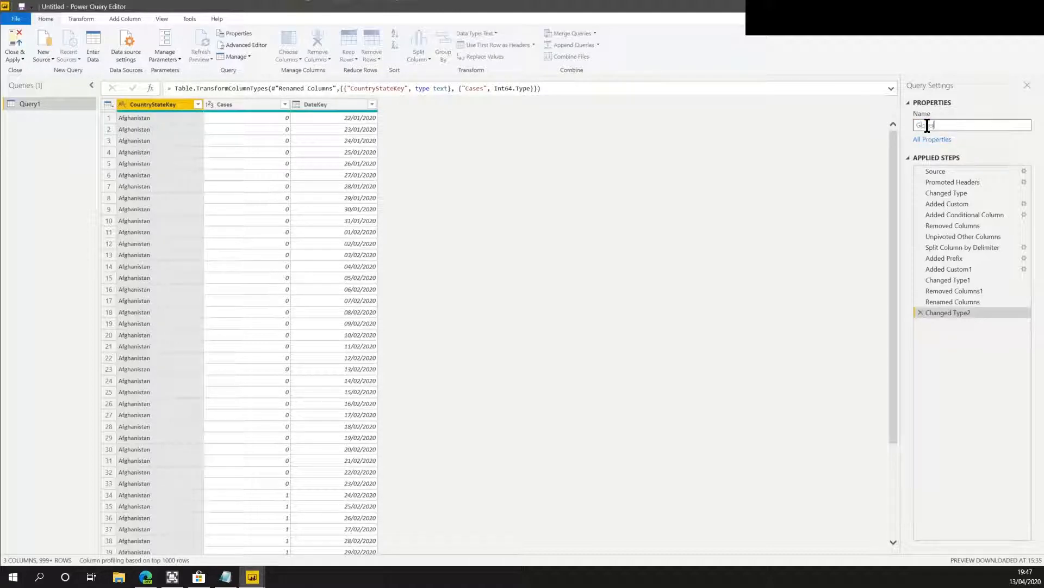
pyautogui.write(' Confirmed')
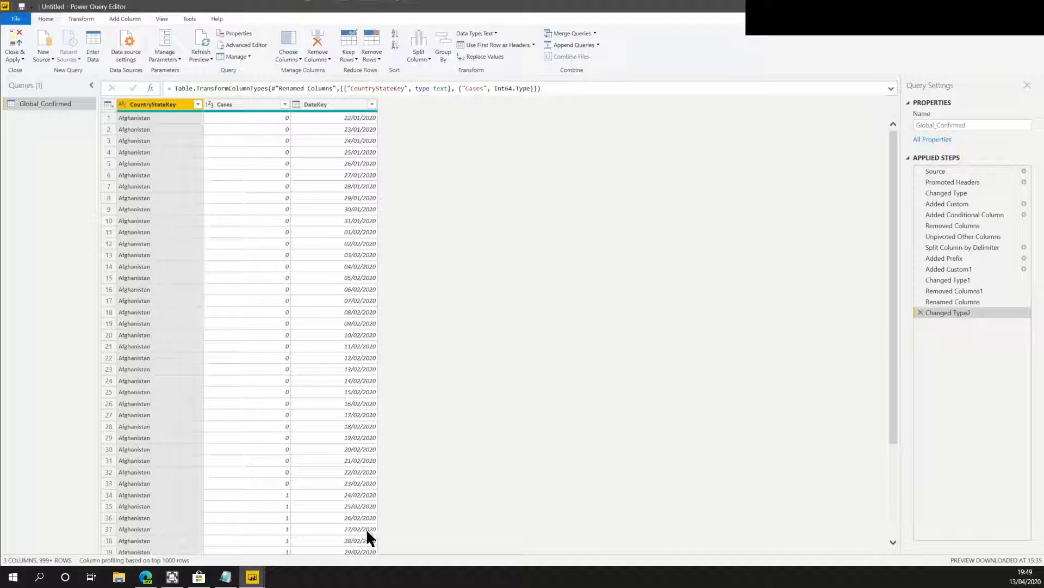
# View the COVID-19 time series folder on GitHub and return to the Power Query Editor.
pyautogui.click(145, 577)
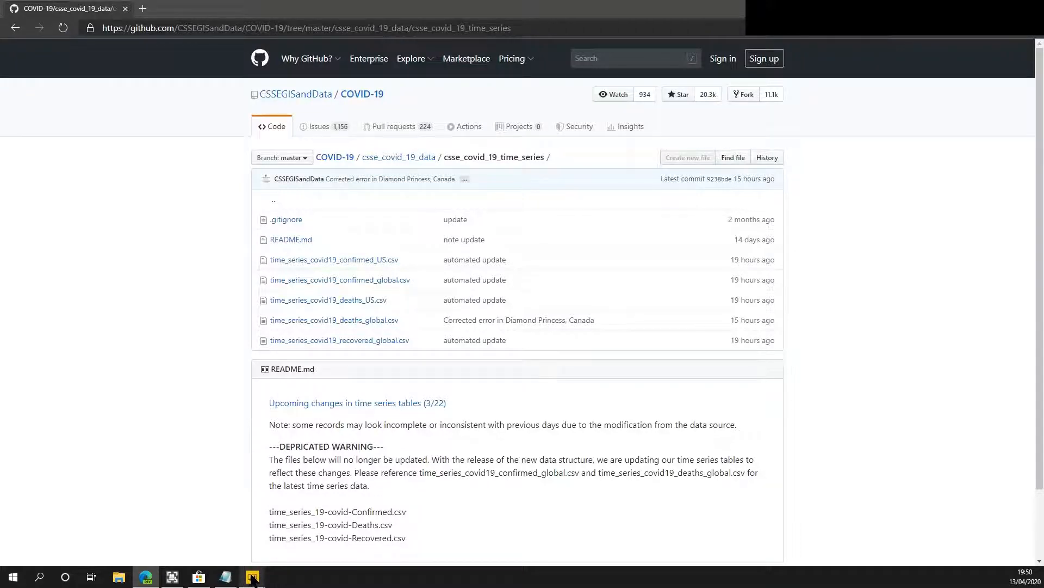
pyautogui.moveTo(253, 581)
pyautogui.click(288, 530)
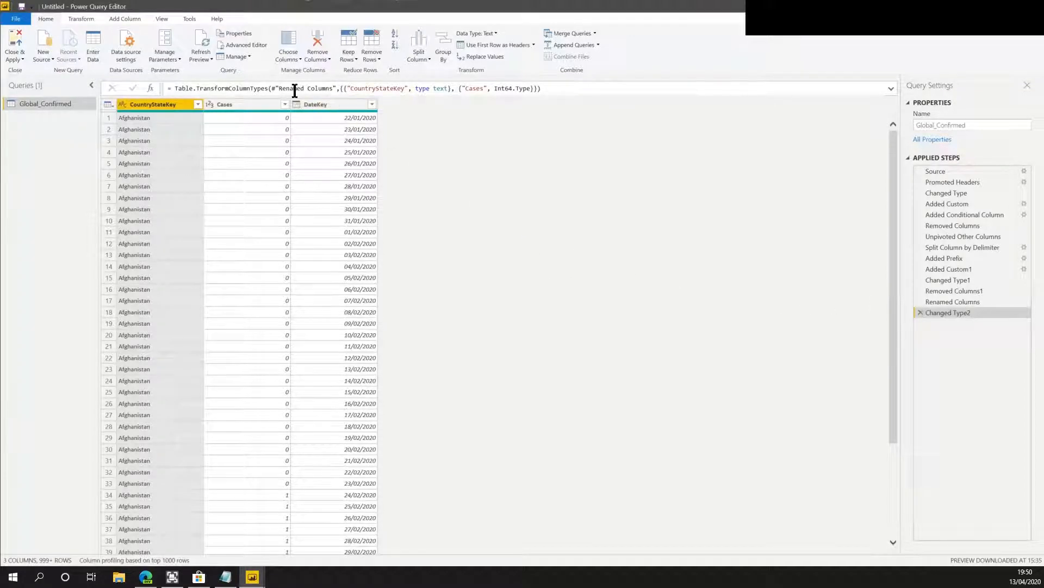
# Add a custom column named Dataset with the formula "Global-Confirmed".
pyautogui.click(115, 21)
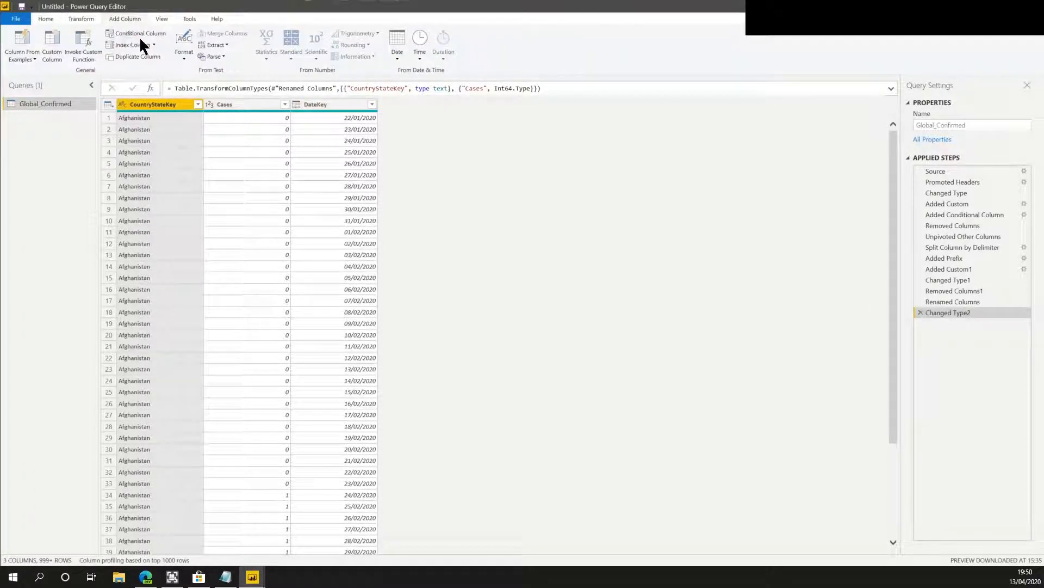
pyautogui.click(54, 52)
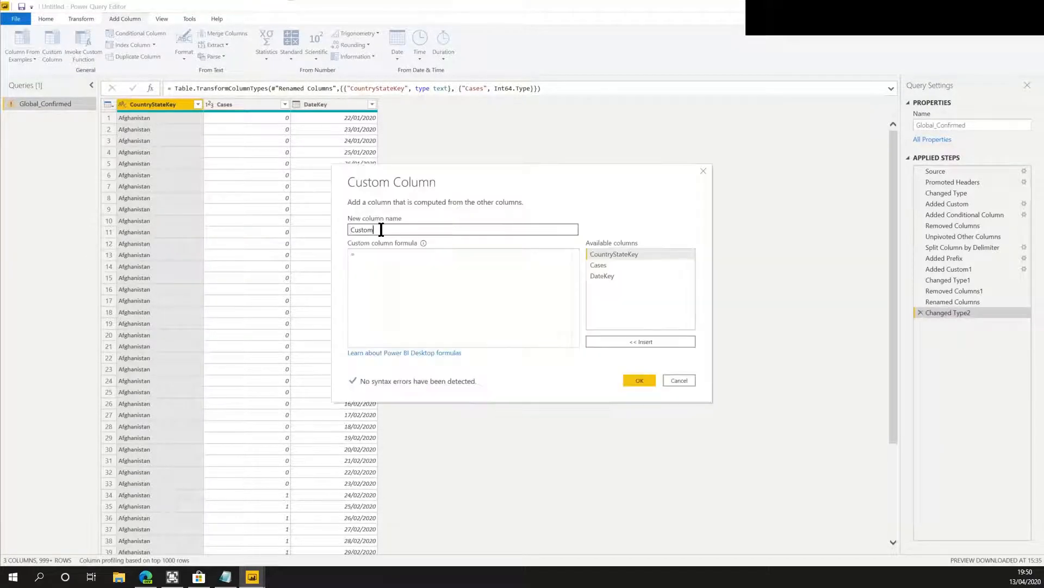
pyautogui.doubleClick(371, 229)
pyautogui.write('Datase')
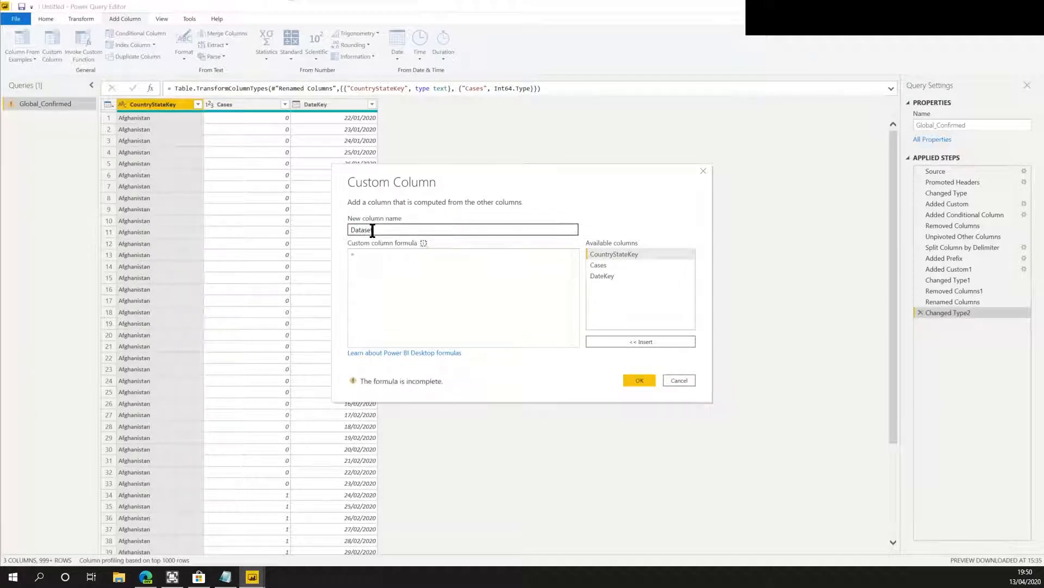
pyautogui.press('Tab')
pyautogui.write('"Global ')
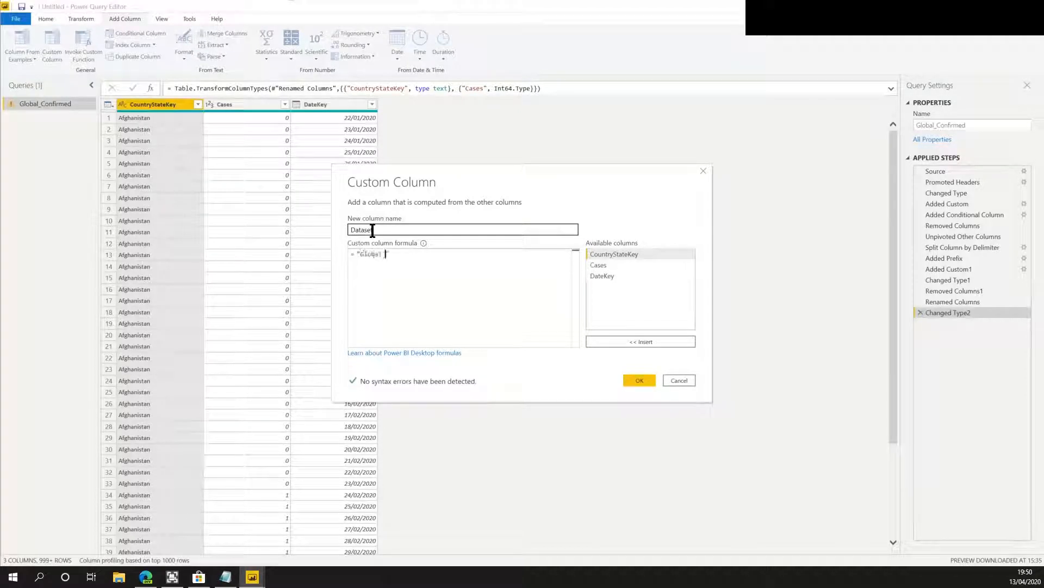
pyautogui.write('Confirmed')
pyautogui.click(640, 376)
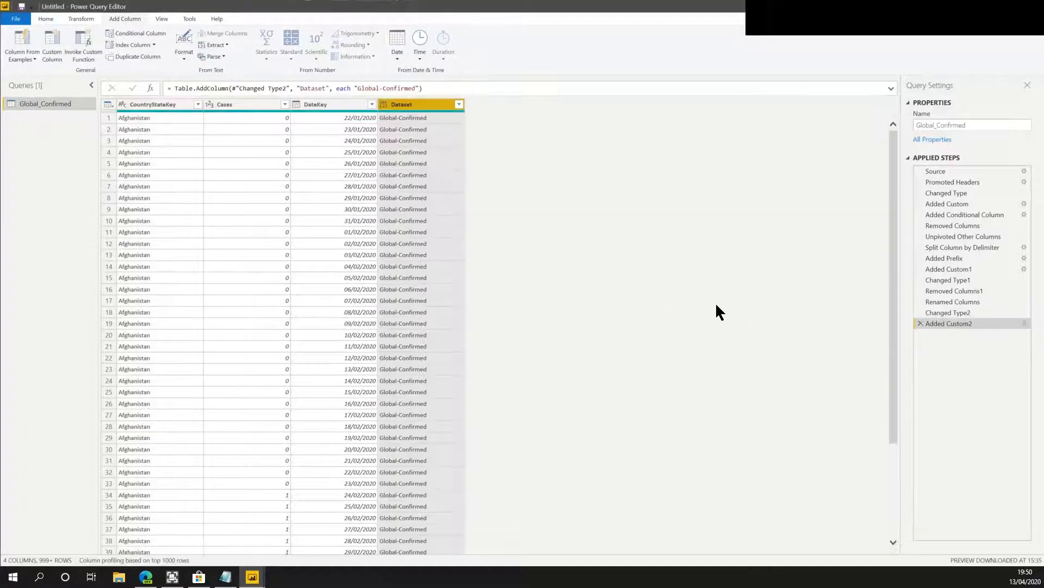
# Set the Dataset column's data type to Text.
pyautogui.click(384, 104)
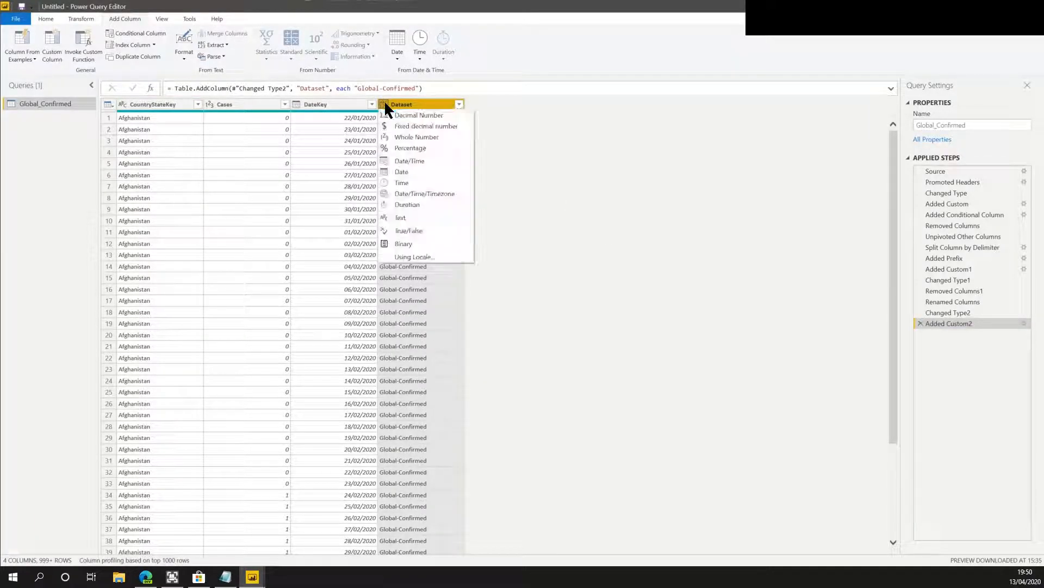
pyautogui.click(416, 216)
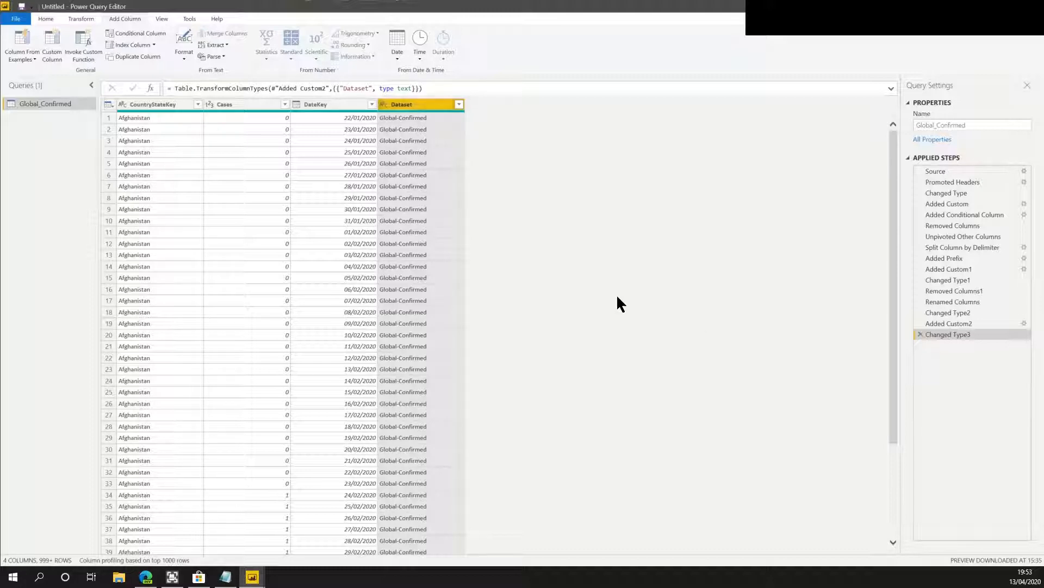
# Duplicate the Global_Confirmed query and rename the copy Global_Deaths.
pyautogui.rightClick(51, 109)
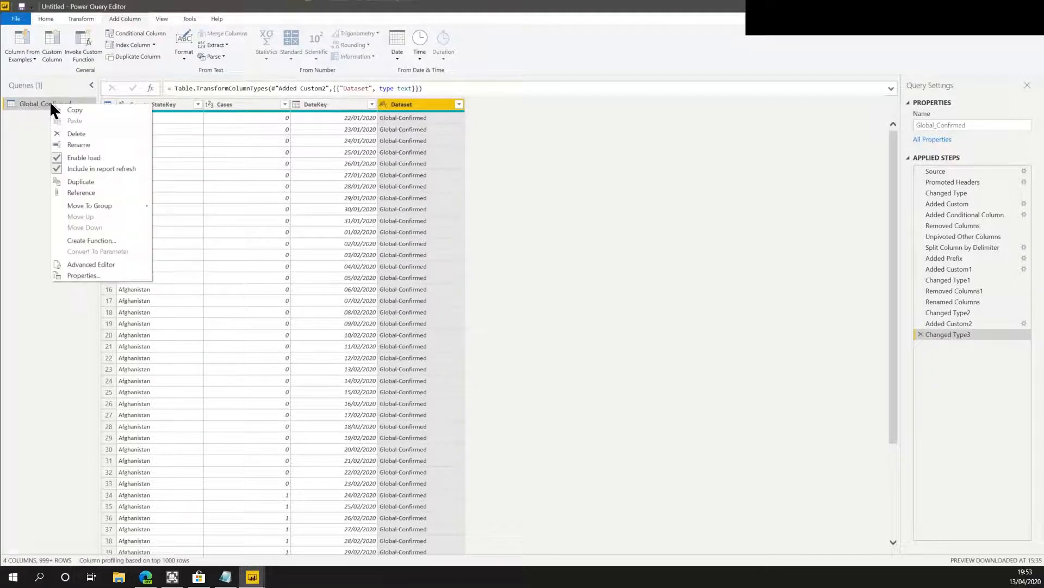
pyautogui.click(80, 181)
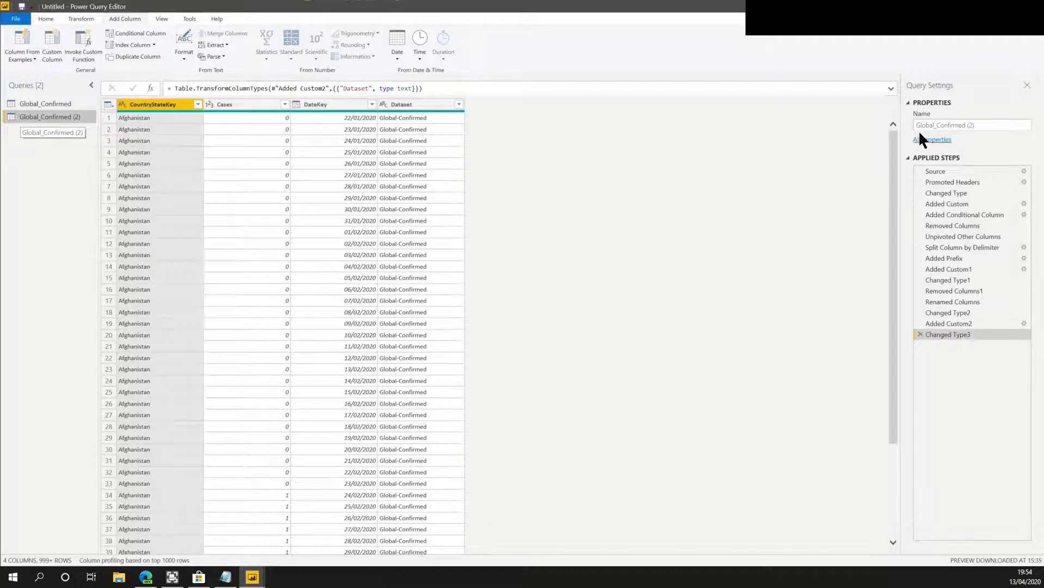
pyautogui.click(940, 126)
pyautogui.moveTo(939, 126); pyautogui.dragTo(985, 125)
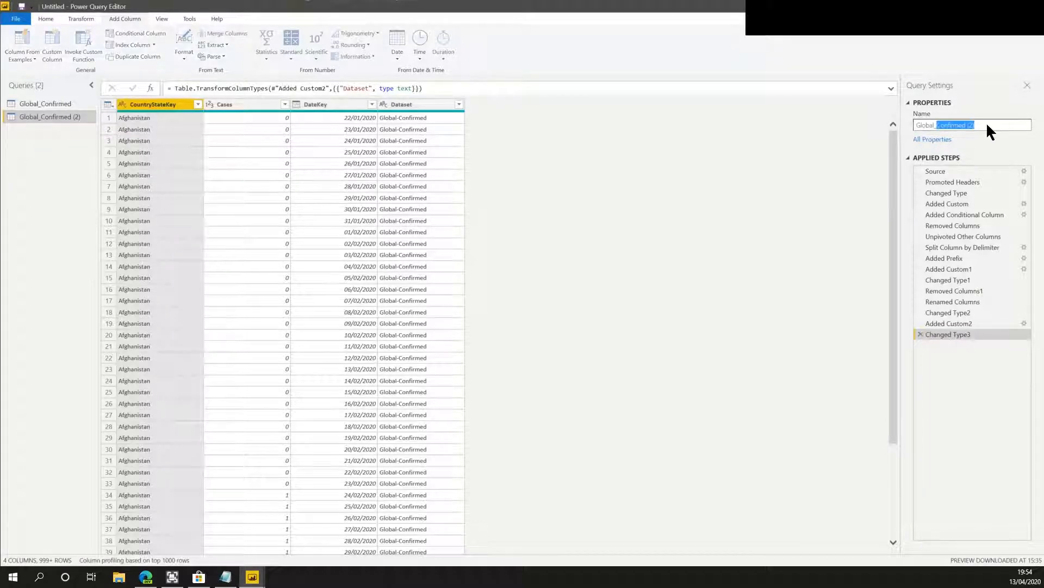
pyautogui.write('Deaths')
pyautogui.press('Return')
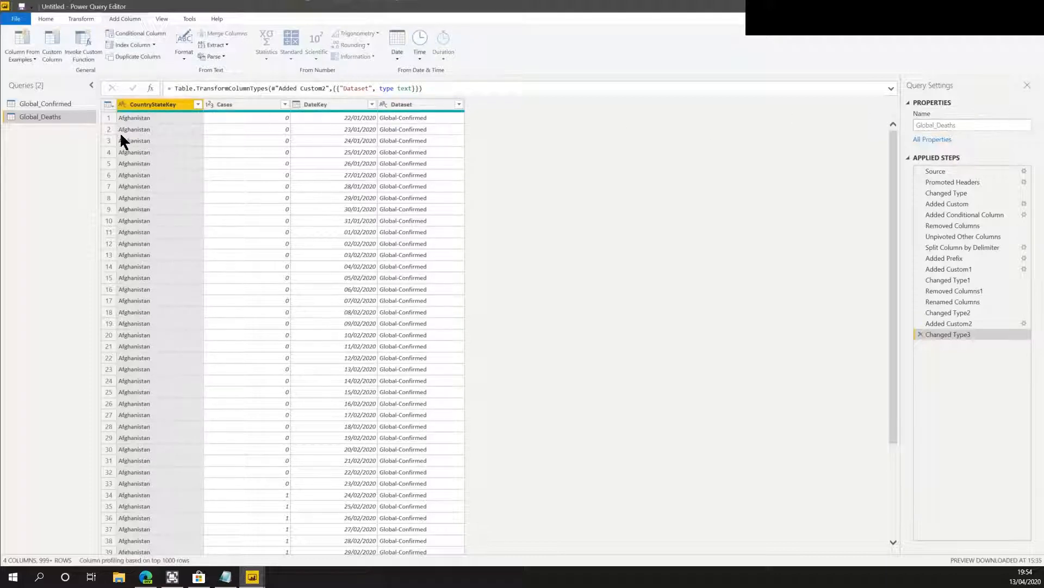
# Create another copy of the Global_Deaths query and rename it Global_Recovered.
pyautogui.rightClick(53, 115)
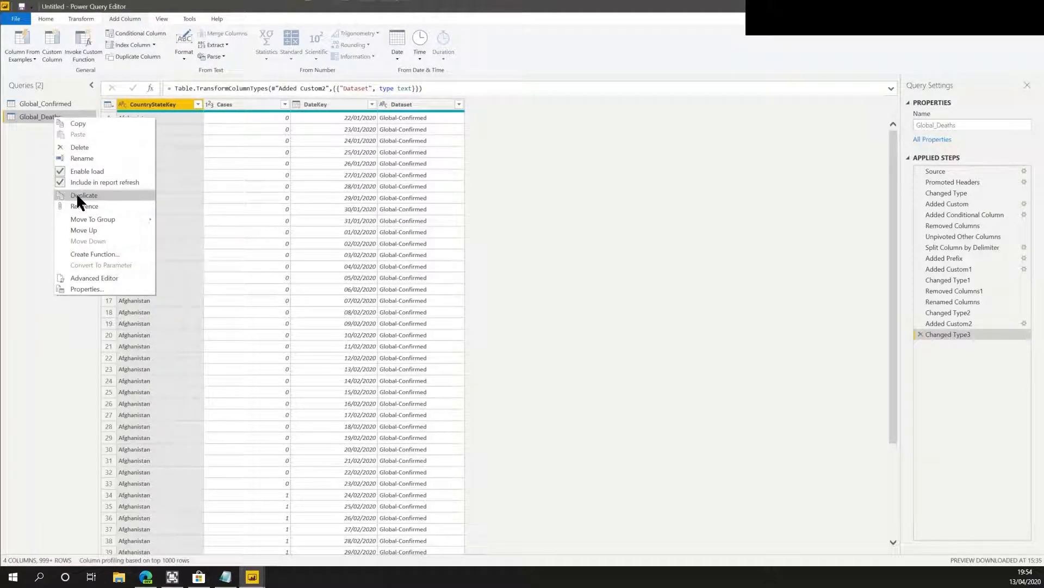
pyautogui.press('Escape')
pyautogui.hotkey('ctrl', 'v')
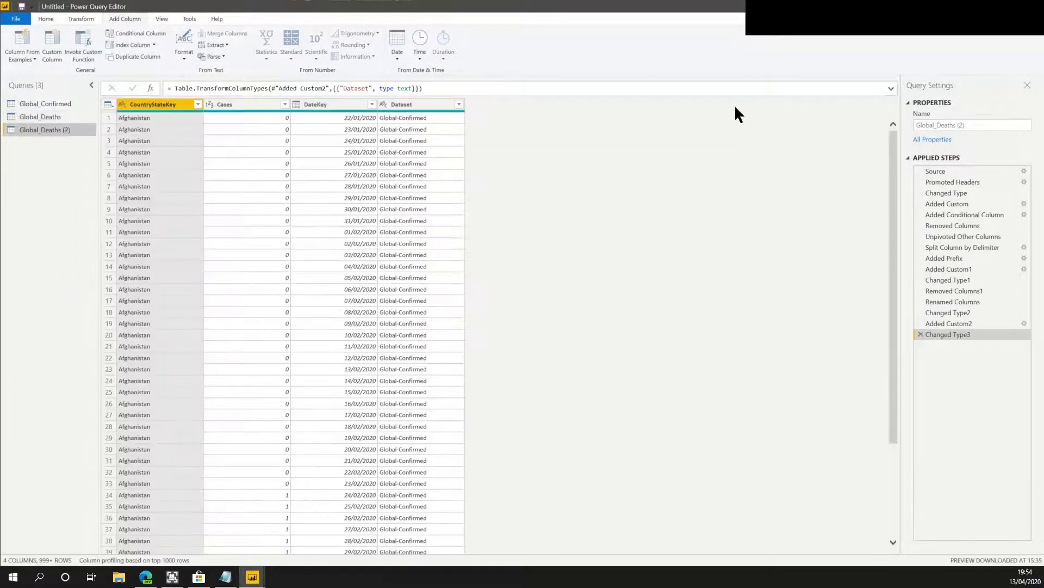
pyautogui.moveTo(936, 124); pyautogui.dragTo(1008, 131)
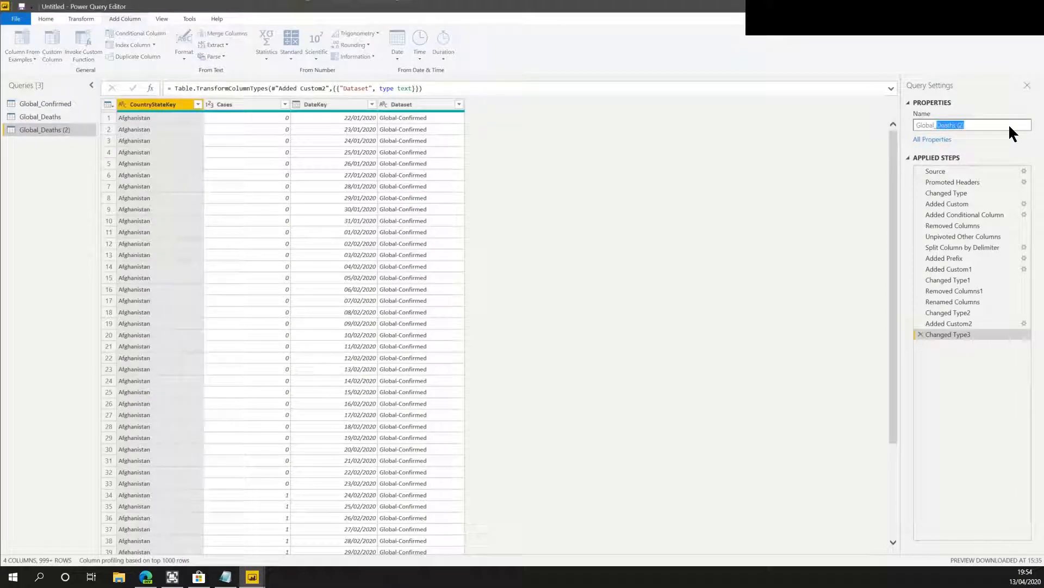
pyautogui.write('Recovered')
pyautogui.press('Return')
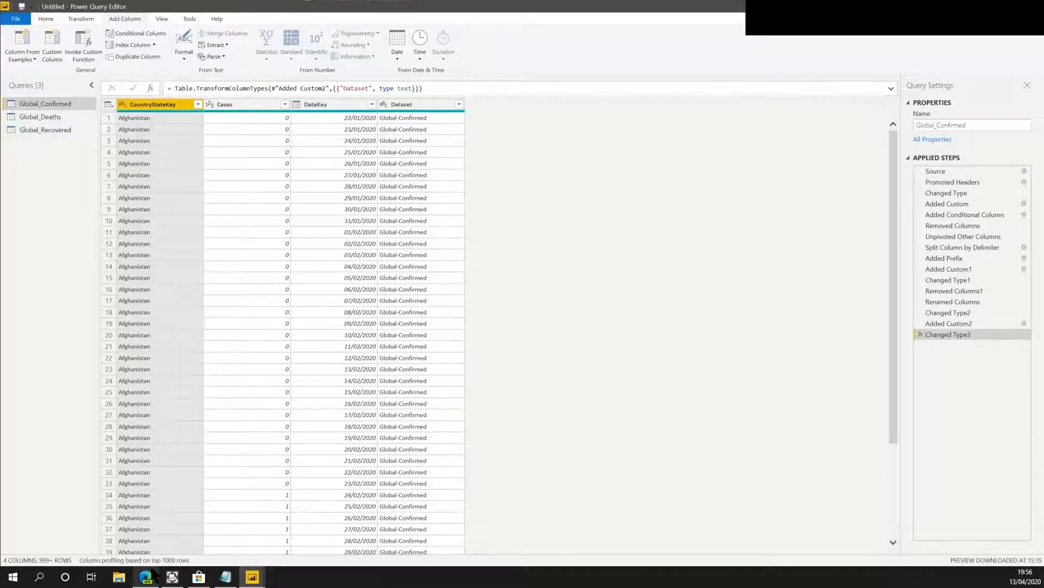
# Check the time series file names on the GitHub page and return to the Power Query Editor.
pyautogui.click(150, 577)
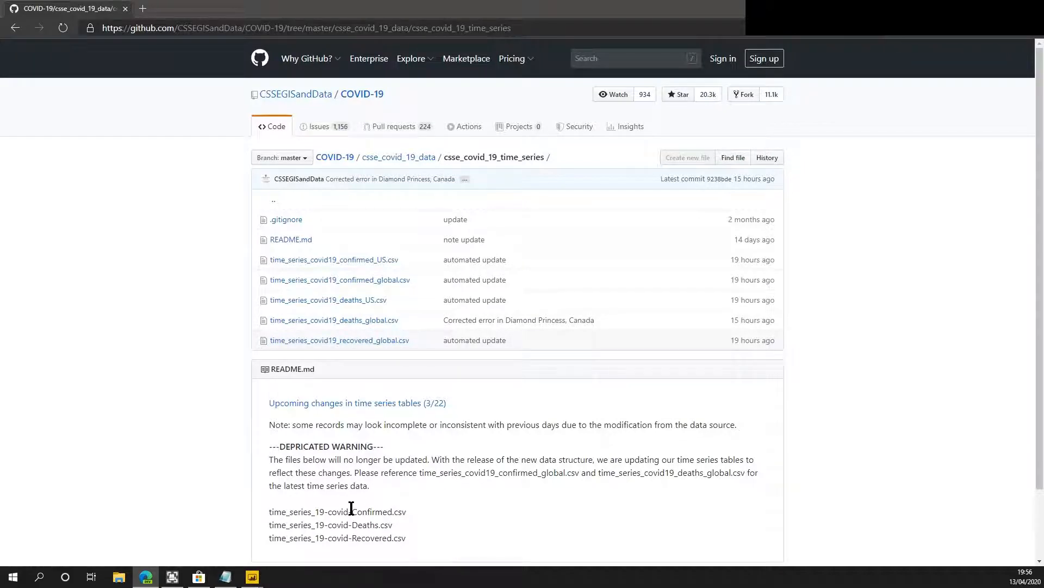
pyautogui.moveTo(253, 576)
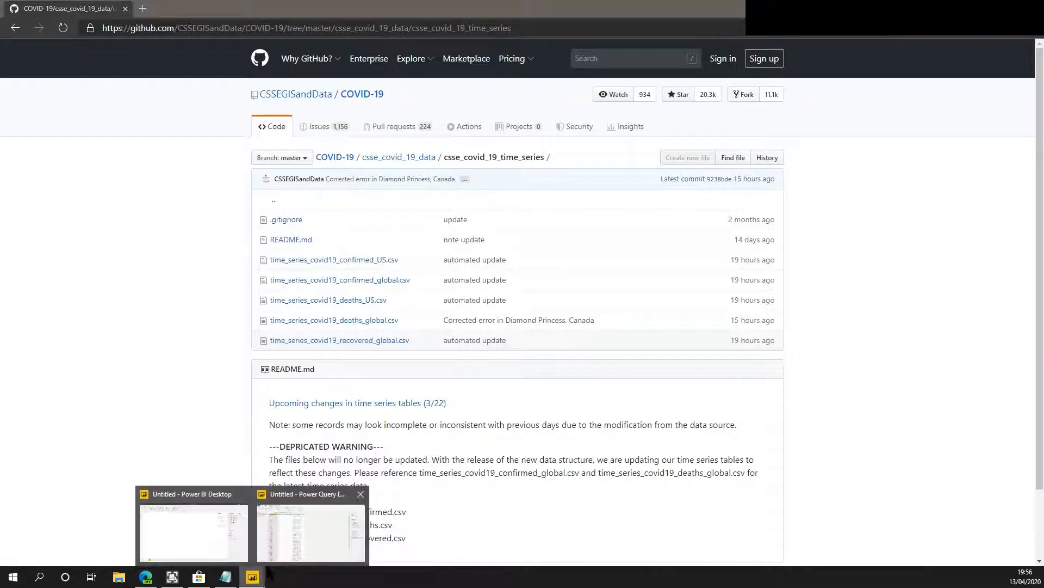
pyautogui.click(285, 546)
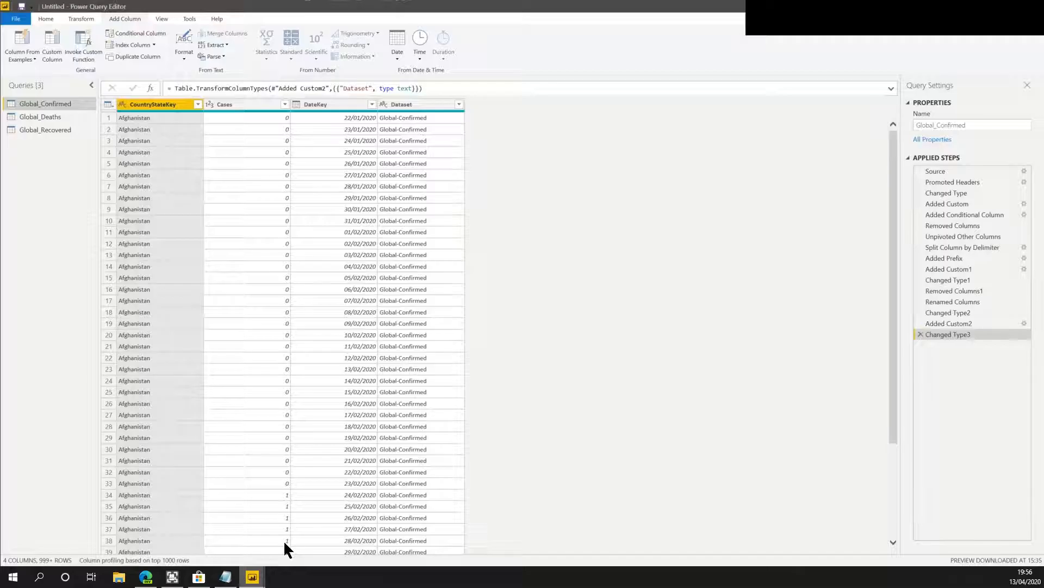
# In Global_Deaths, edit the Source step's URL so it loads time_series_covid19_deaths_global.csv instead of the confirmed file.
pyautogui.click(45, 115)
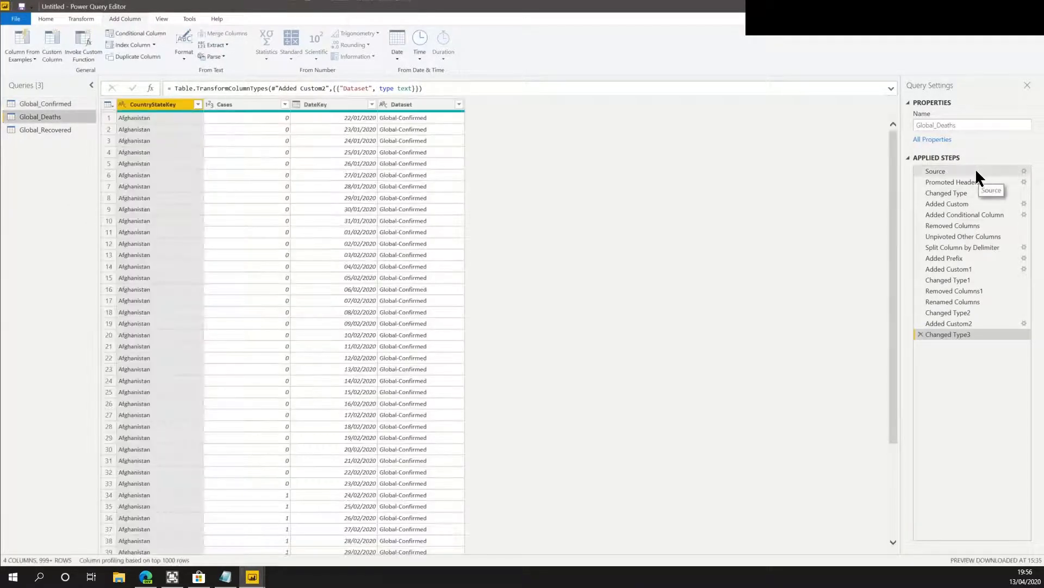
pyautogui.click(975, 170)
pyautogui.click(426, 88)
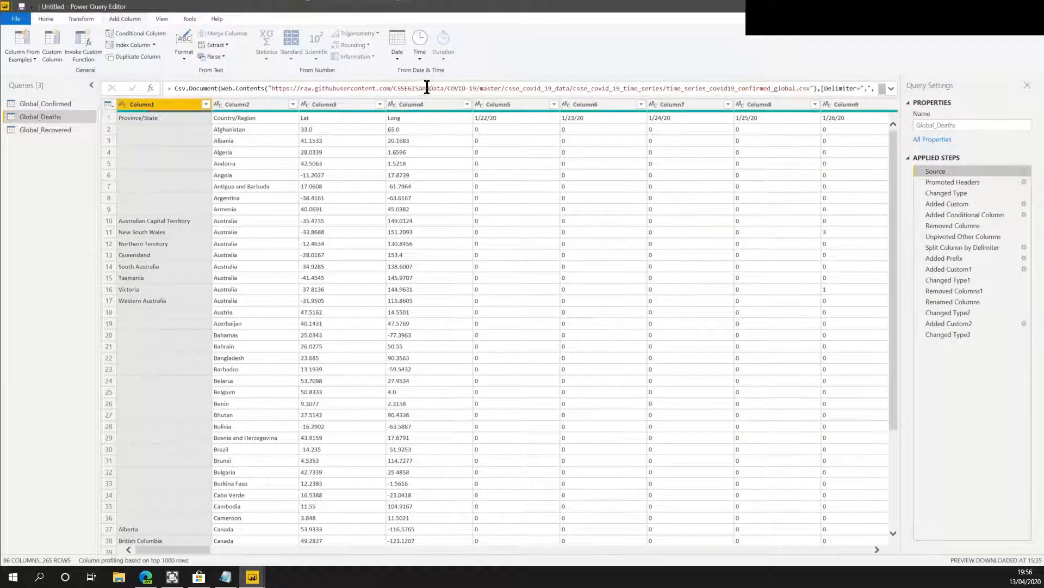
pyautogui.click(798, 88)
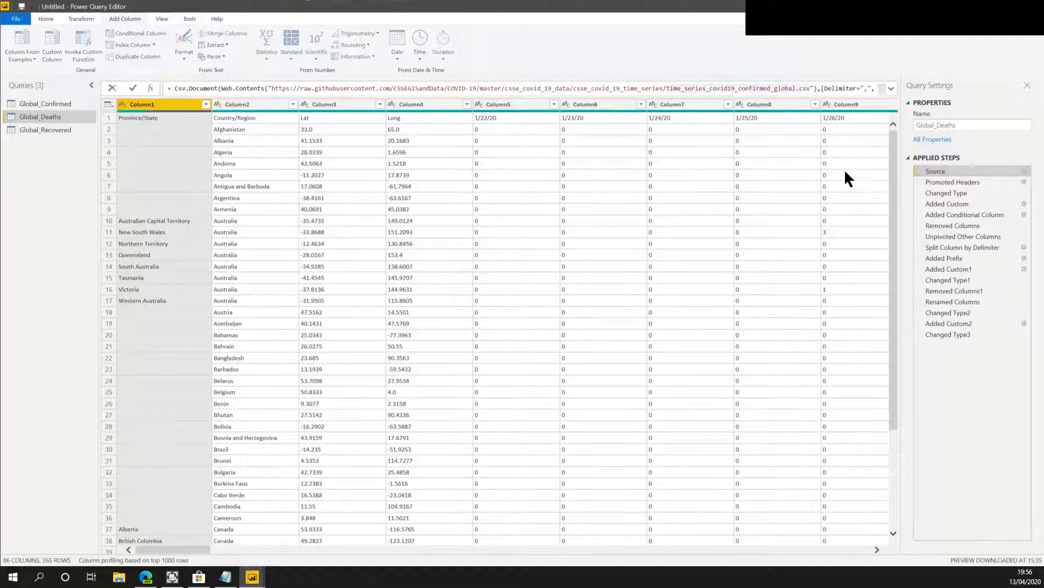
pyautogui.click(773, 89)
pyautogui.press('BackSpace')
pyautogui.press('BackSpace')
pyautogui.press('BackSpace')
pyautogui.press('BackSpace')
pyautogui.press('BackSpace')
pyautogui.press('BackSpace')
pyautogui.press('BackSpace')
pyautogui.press('BackSpace')
pyautogui.press('BackSpace')
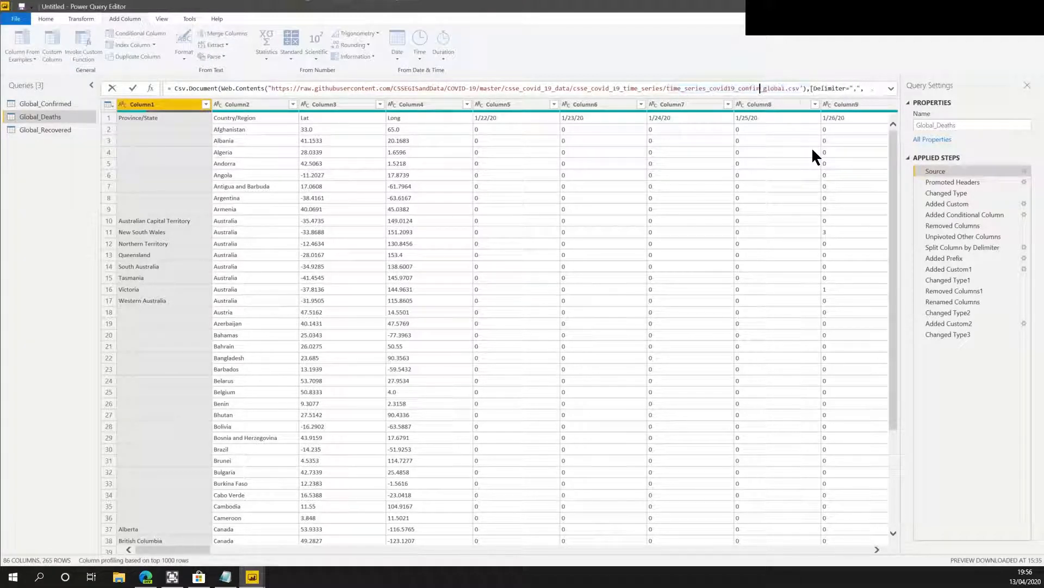
pyautogui.write('deaths')
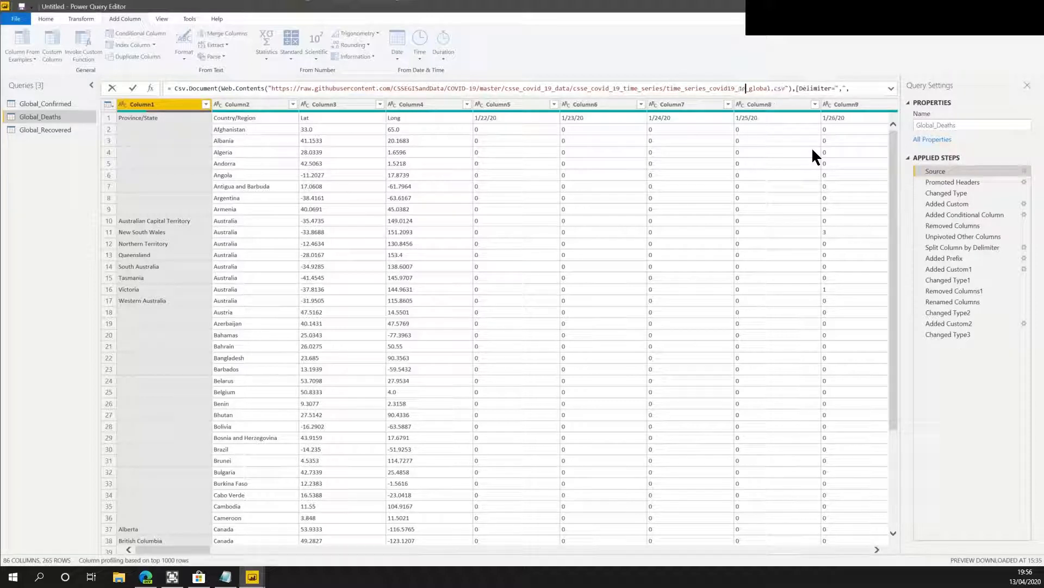
pyautogui.press('Return')
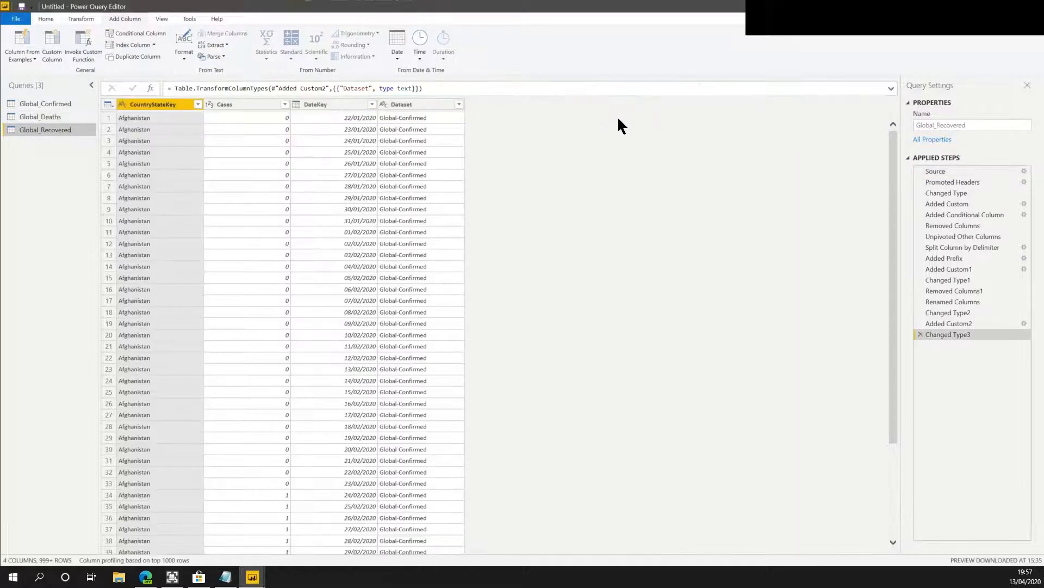
# In Global_Recovered, change the Source URL to time_series_covid19_recovered_global.csv and return to the final applied step.
pyautogui.click(949, 169)
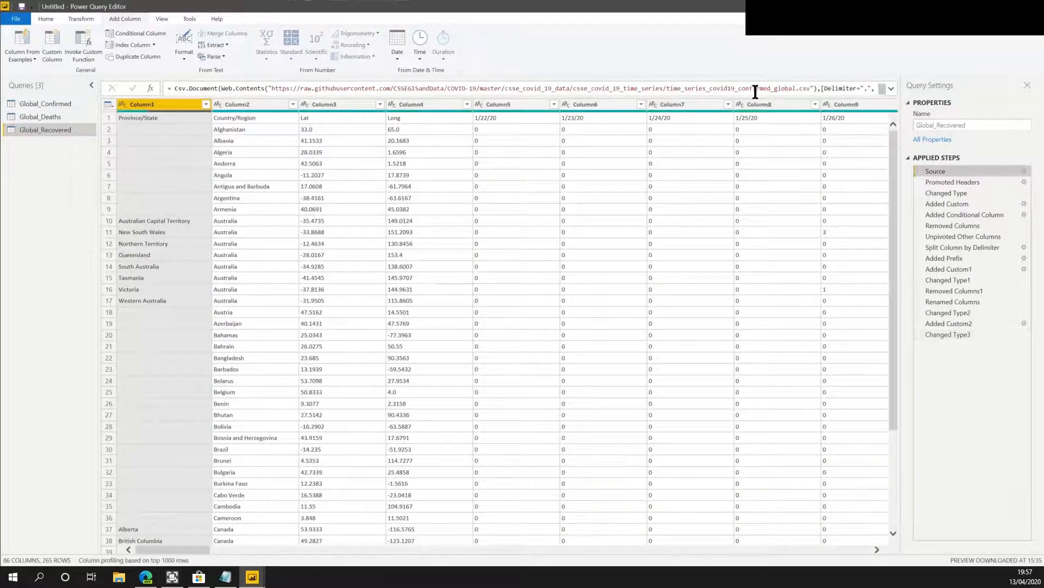
pyautogui.click(770, 88)
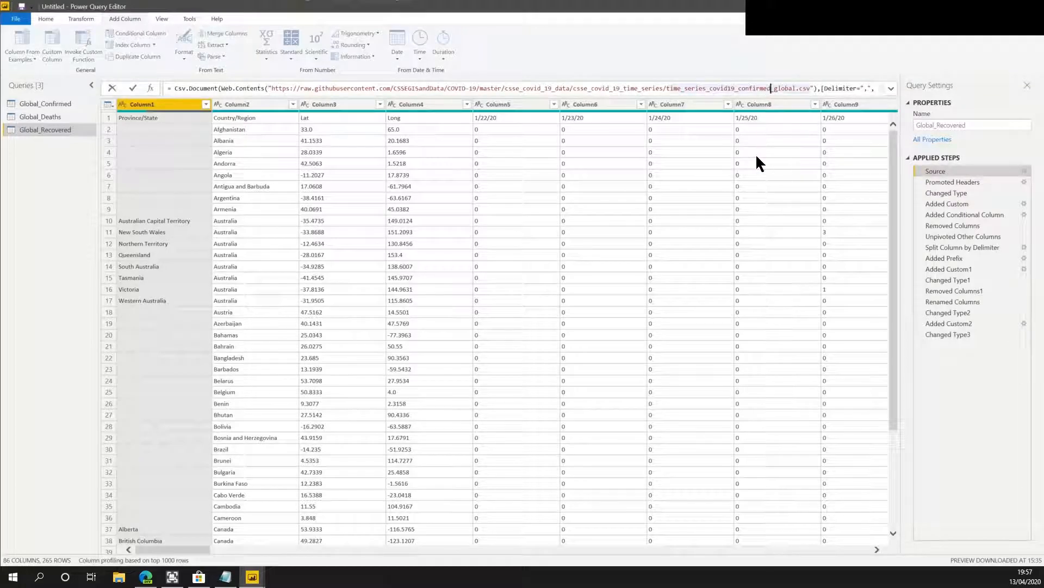
pyautogui.press('BackSpace')
pyautogui.press('BackSpace')
pyautogui.press('BackSpace')
pyautogui.press('BackSpace')
pyautogui.press('BackSpace')
pyautogui.press('BackSpace')
pyautogui.press('BackSpace')
pyautogui.press('BackSpace')
pyautogui.press('BackSpace')
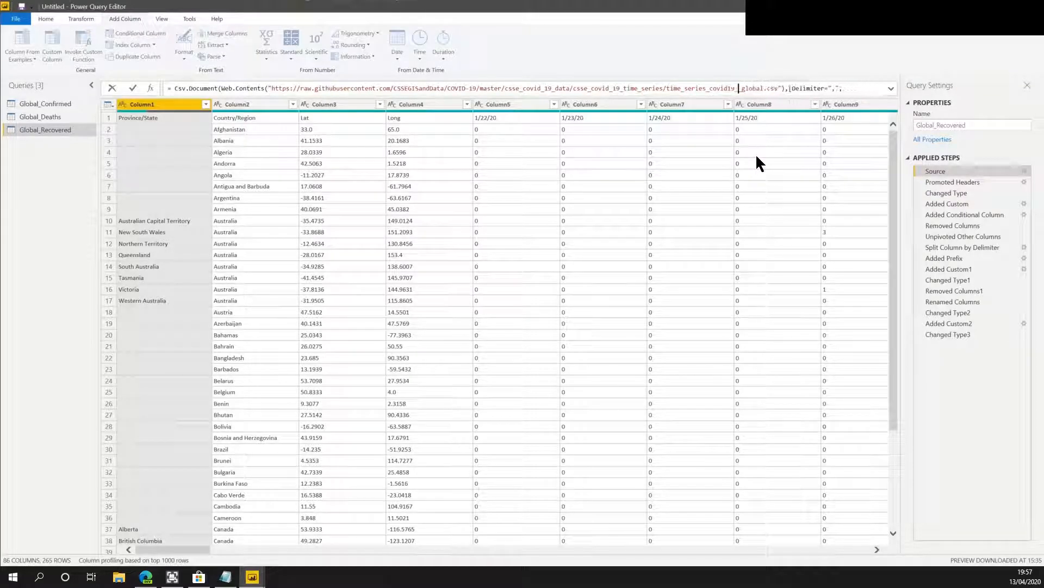
pyautogui.write('recovered')
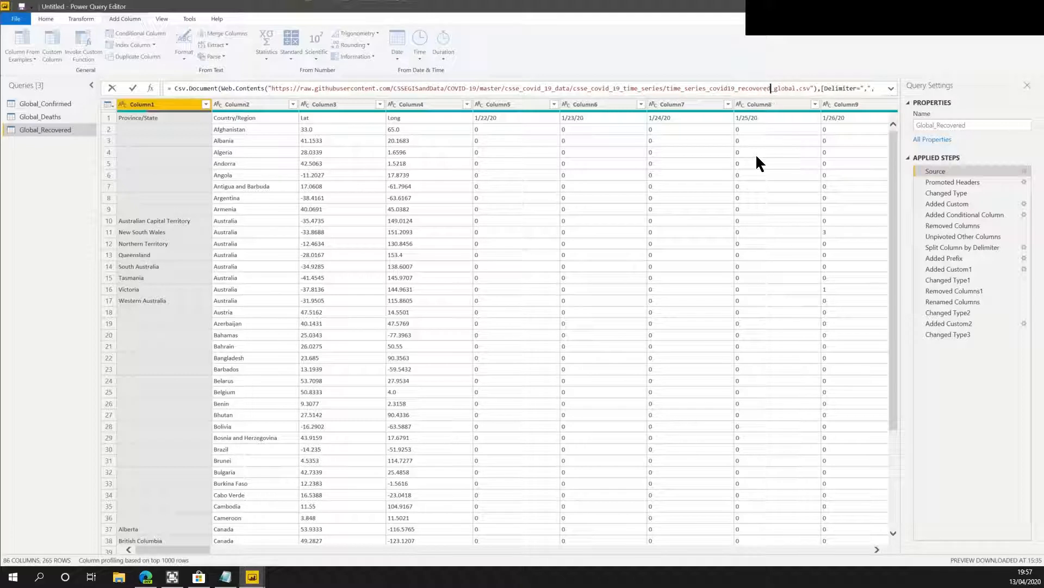
pyautogui.press('Return')
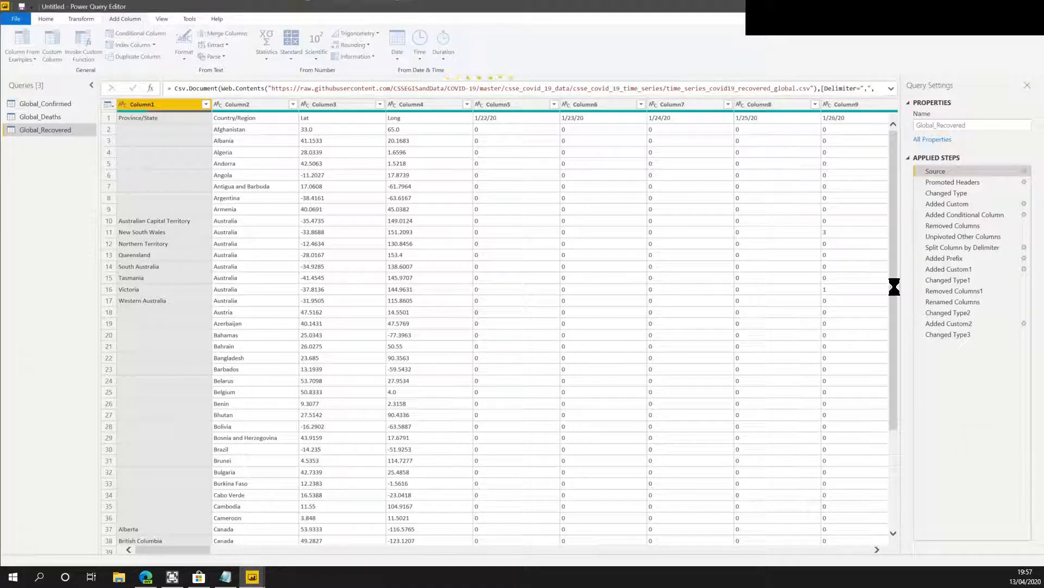
pyautogui.click(952, 334)
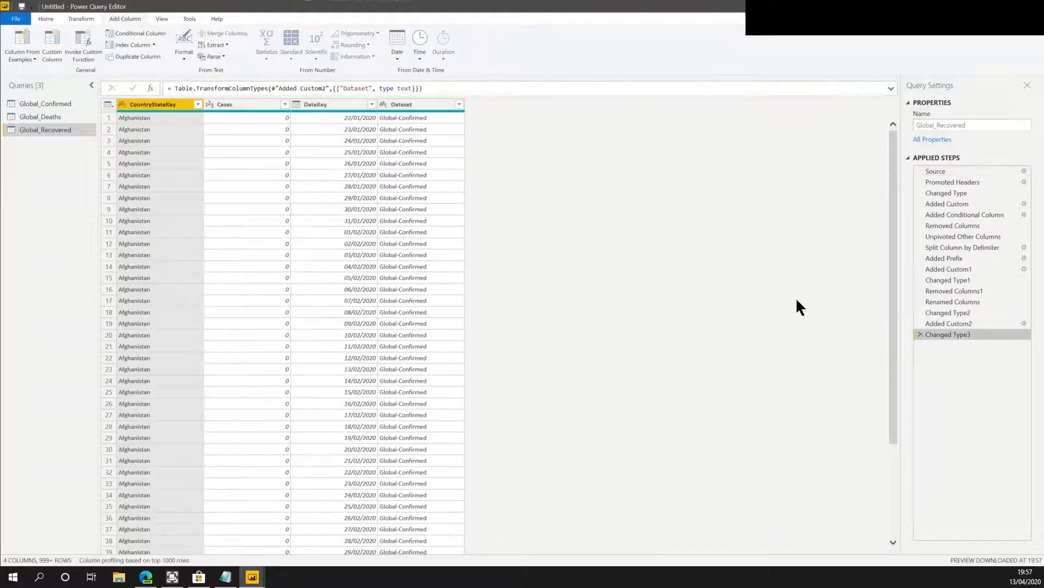
# In Global_Deaths, change the Added Custom2 formula so the Dataset value is "Global-Deaths".
pyautogui.click(33, 115)
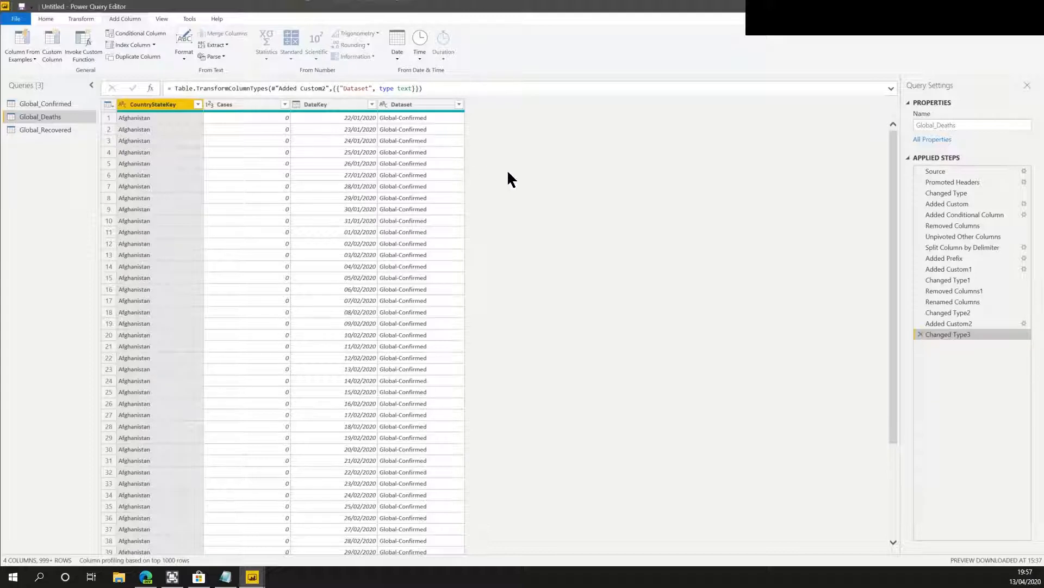
pyautogui.keyDown('ctrl'); pyautogui.click(410, 104); pyautogui.keyUp('ctrl')
pyautogui.click(961, 323)
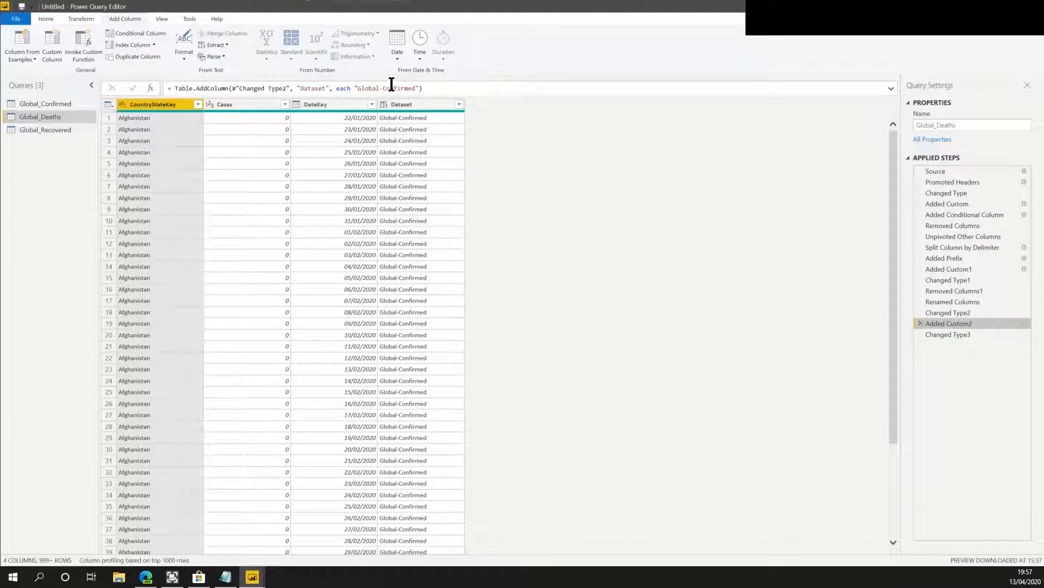
pyautogui.moveTo(383, 86); pyautogui.dragTo(412, 157)
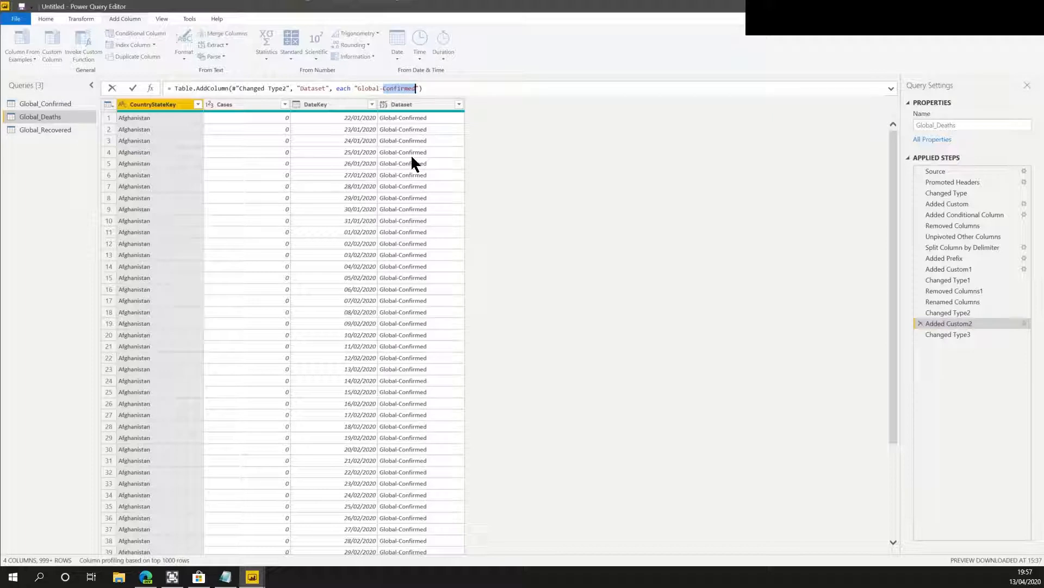
pyautogui.write('Deaths')
pyautogui.press('Return')
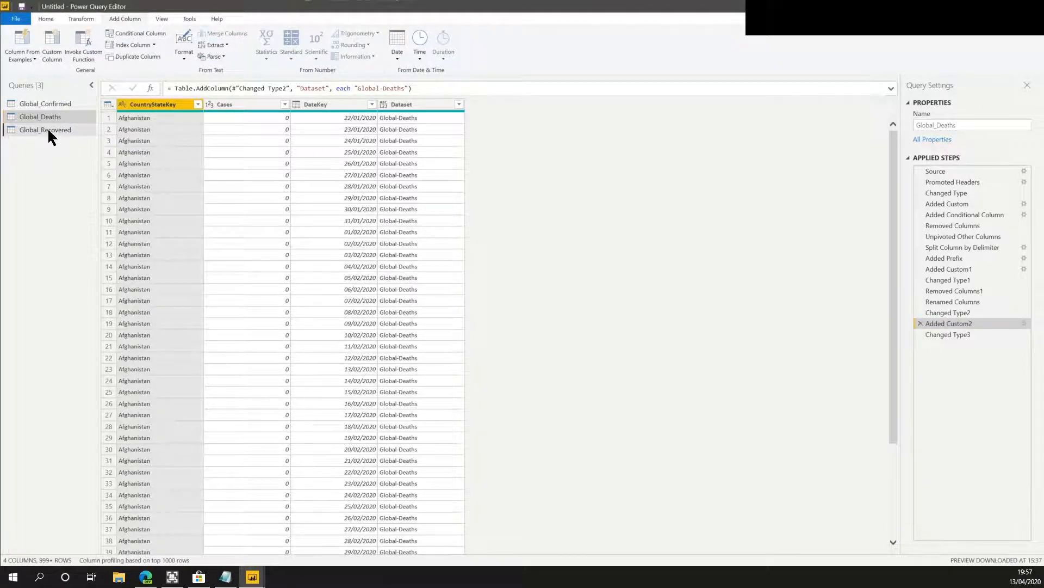
# In Global_Recovered, change the Added Custom2 formula so the Dataset value is "Global-Recovered".
pyautogui.click(49, 131)
pyautogui.click(977, 323)
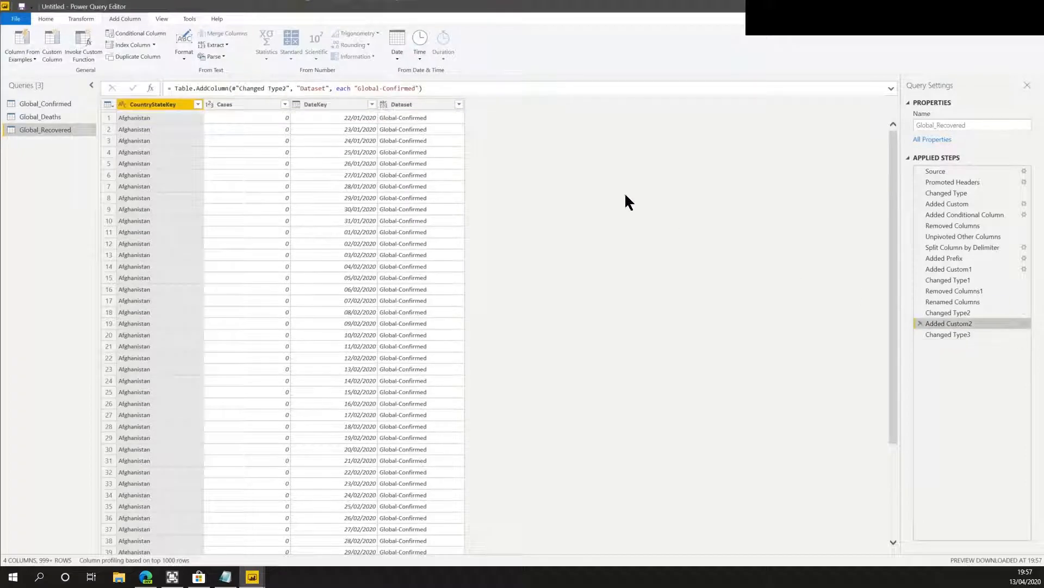
pyautogui.moveTo(384, 88); pyautogui.dragTo(414, 88)
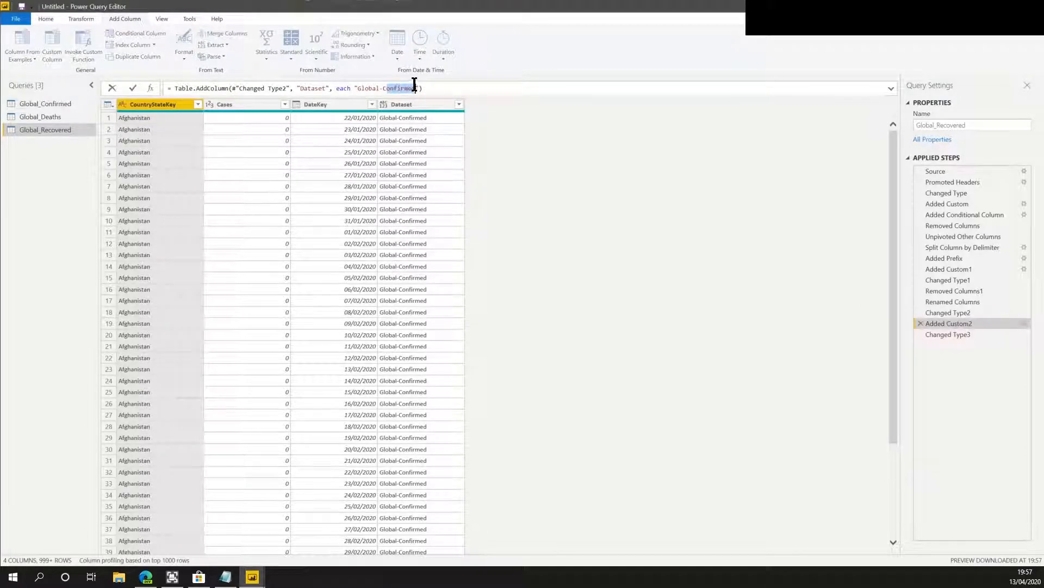
pyautogui.press('Delete')
pyautogui.write('Recovered')
pyautogui.press('Return')
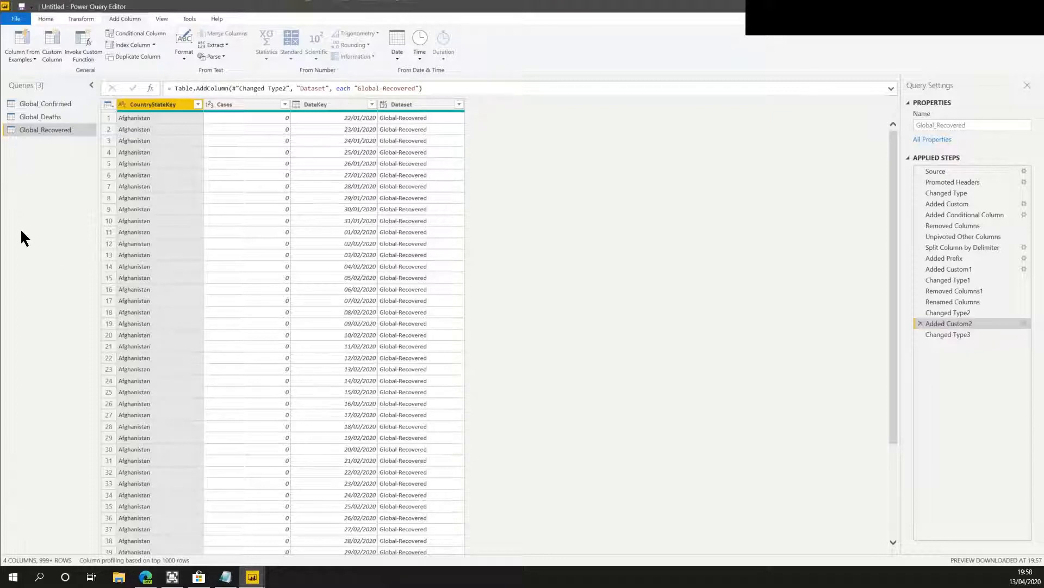
# Append Global_Recovered, Global_Deaths and Global_Confirmed into a new query using the three-or-more-tables option.
pyautogui.click(46, 19)
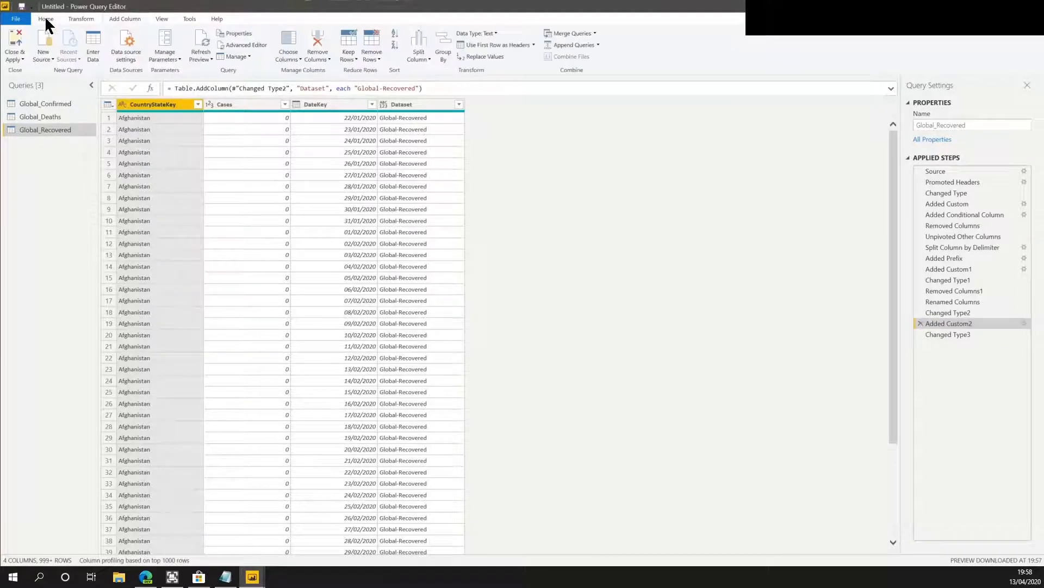
pyautogui.click(599, 45)
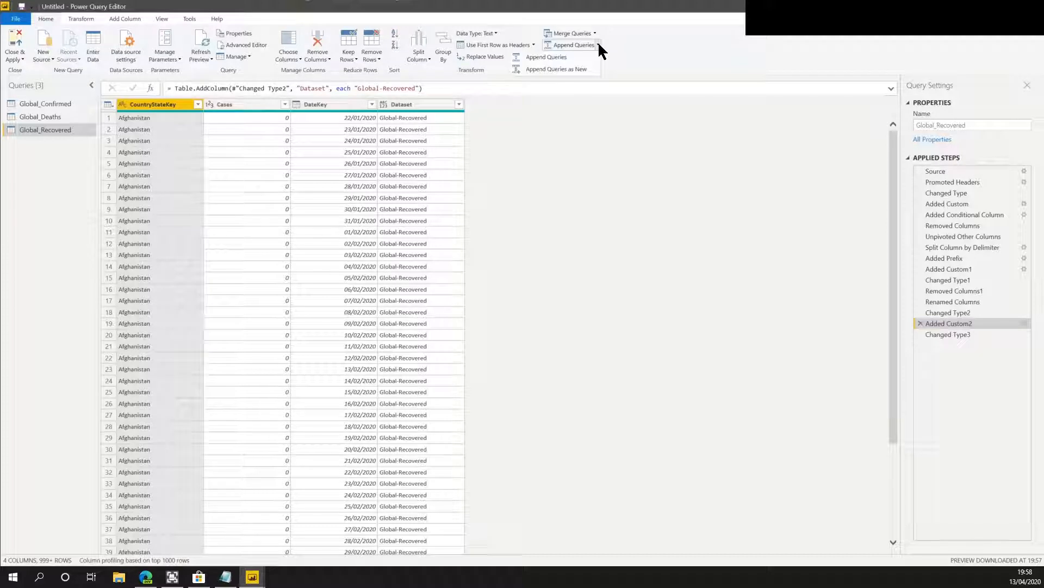
pyautogui.click(575, 67)
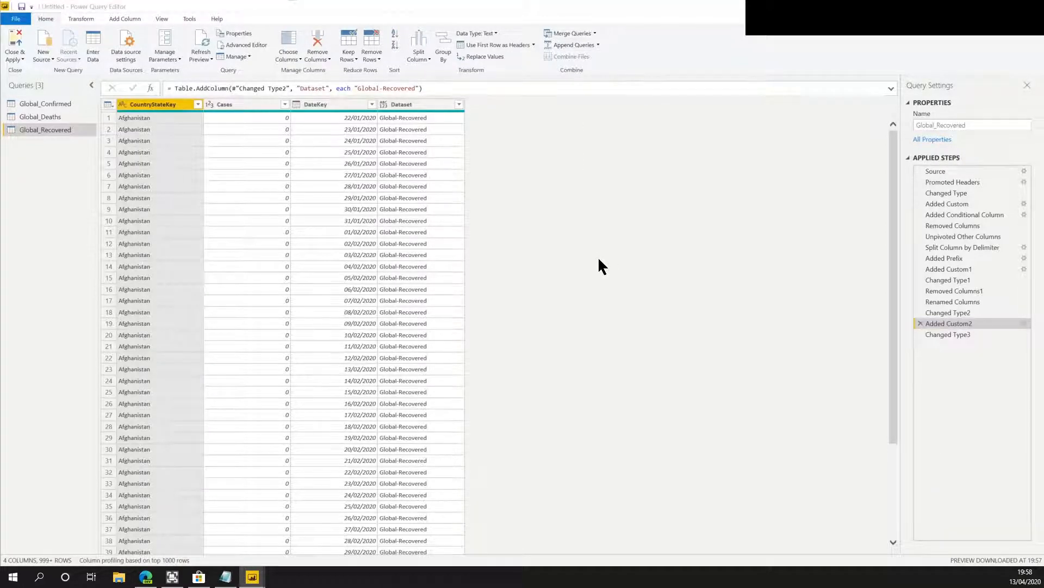
pyautogui.click(426, 254)
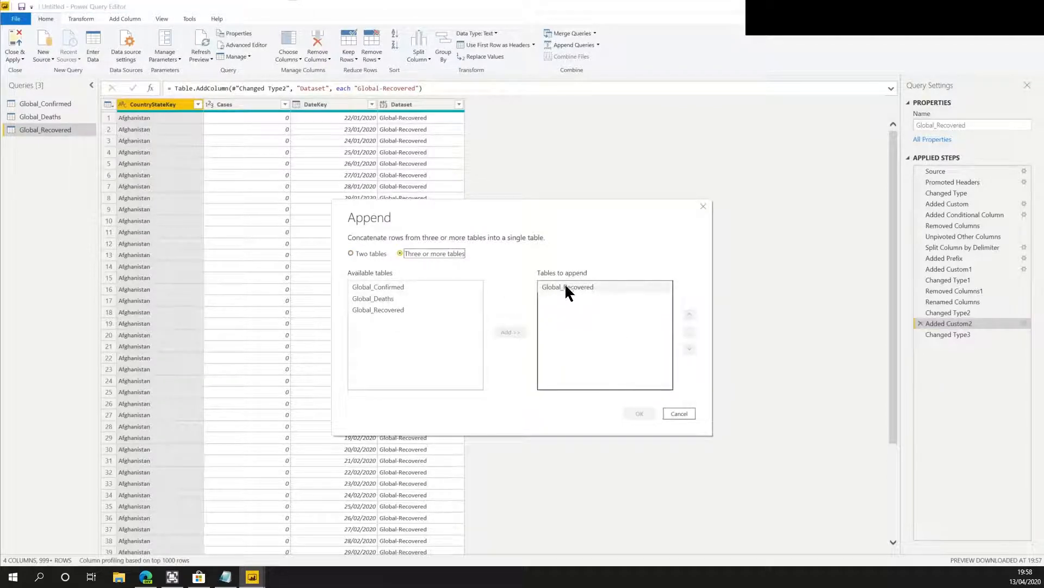
pyautogui.doubleClick(388, 294)
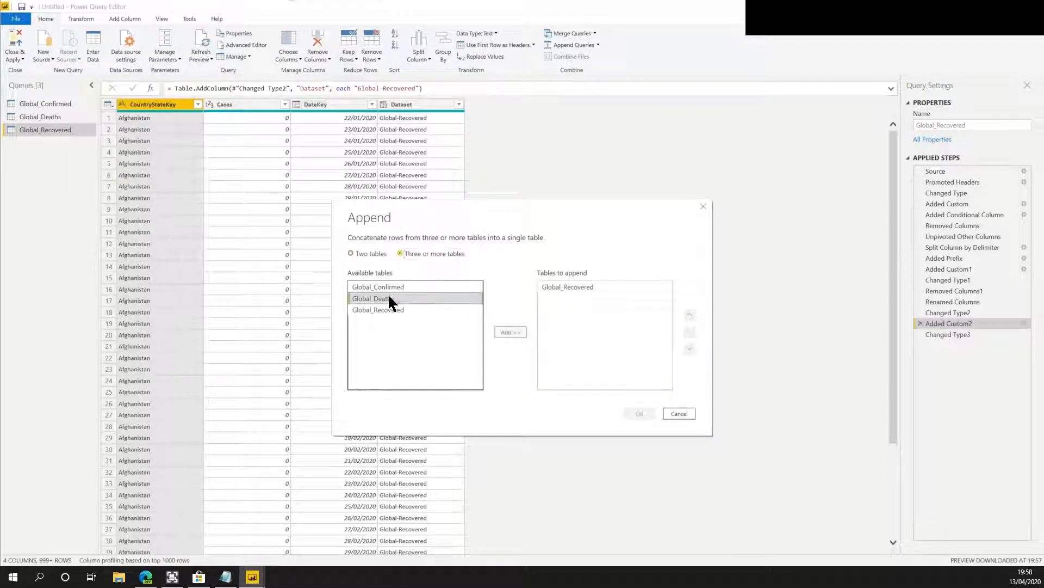
pyautogui.doubleClick(391, 285)
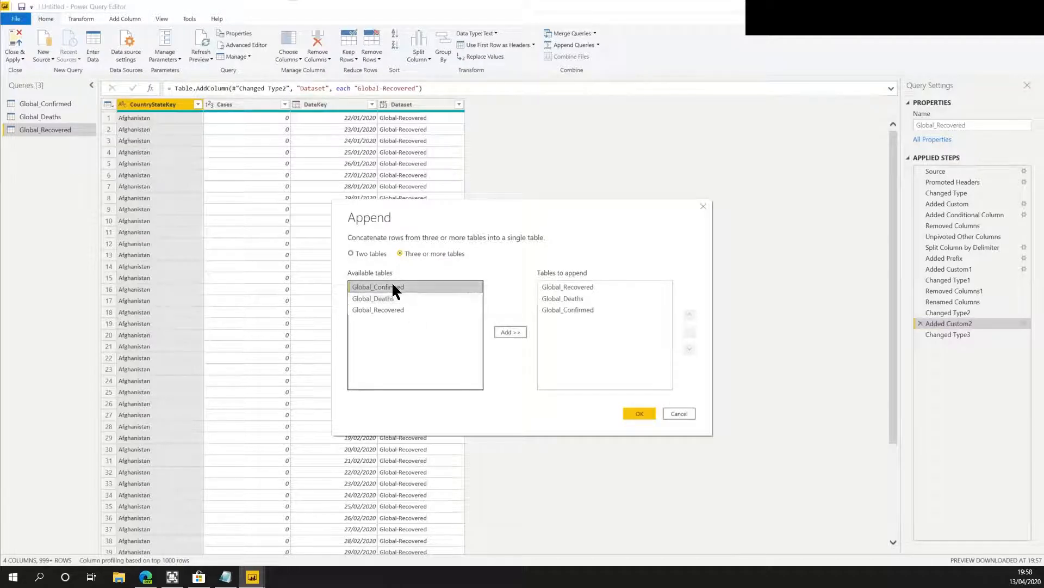
pyautogui.click(640, 413)
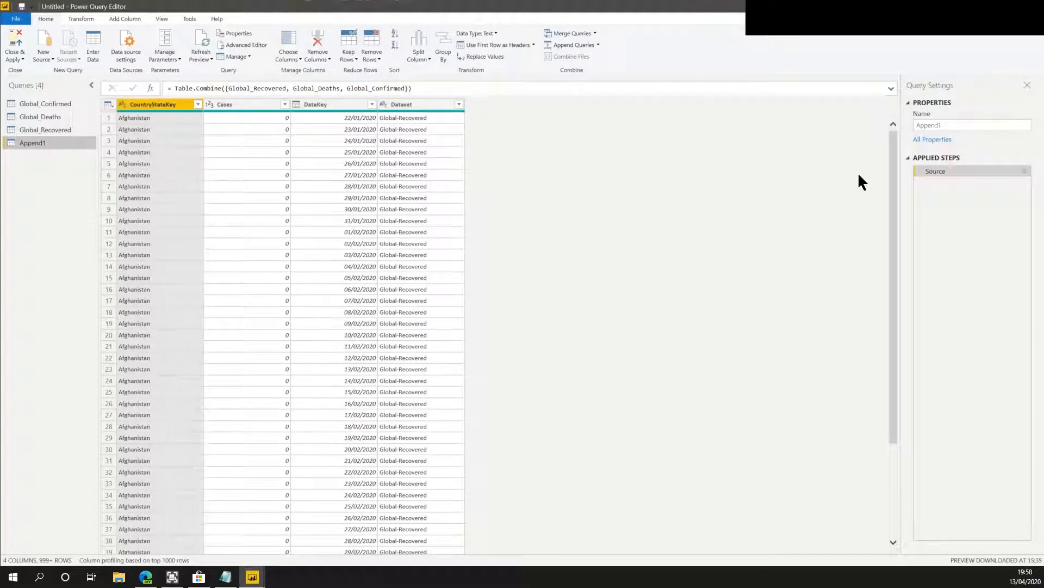
# Rename the new appended query to Global-Dataset.
pyautogui.click(975, 124)
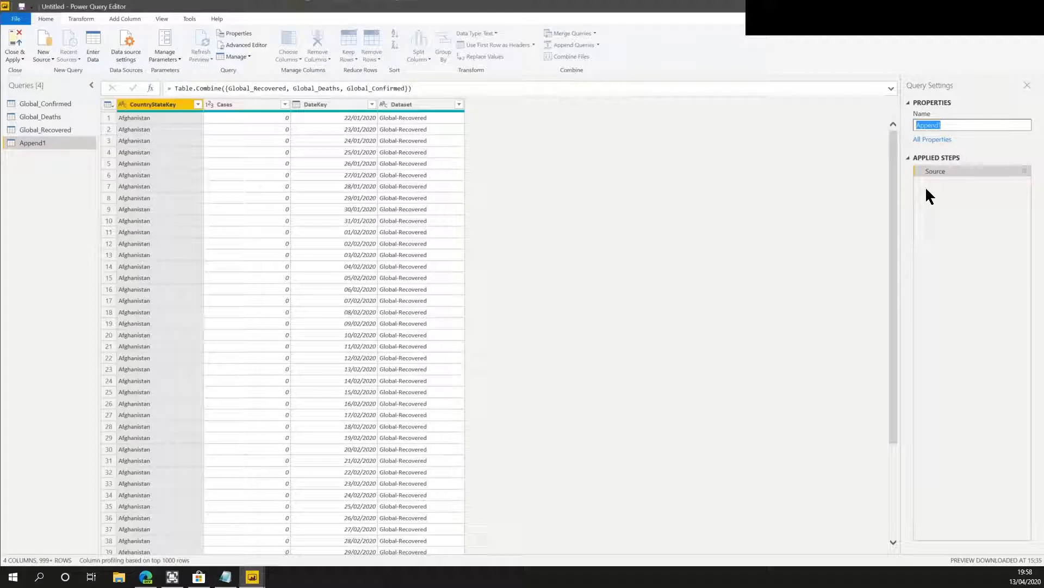
pyautogui.write('Global-Dataset')
pyautogui.press('Return')
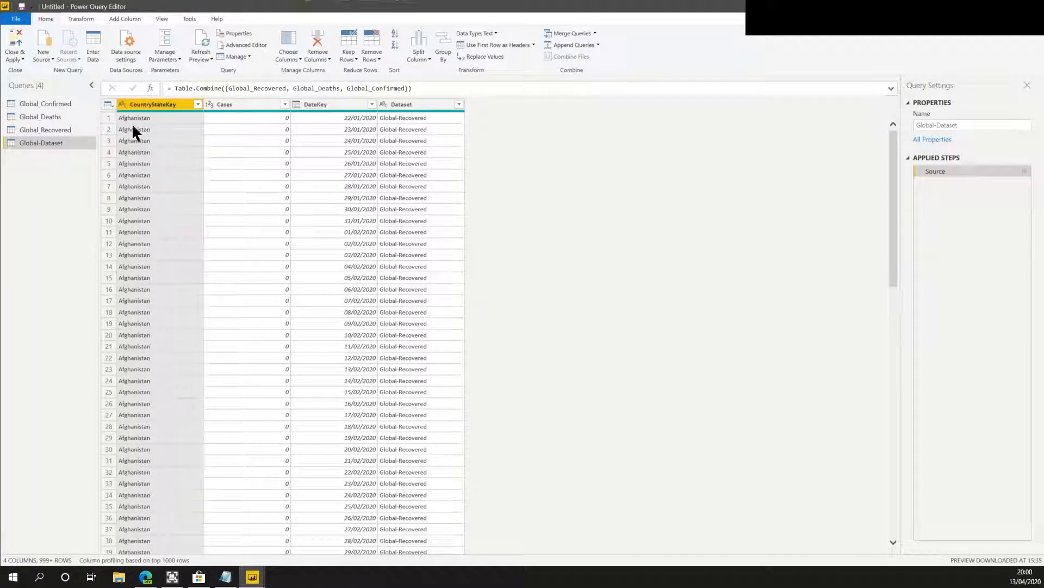
# Disable loading for the Global_Confirmed and Global_Deaths queries.
pyautogui.rightClick(48, 106)
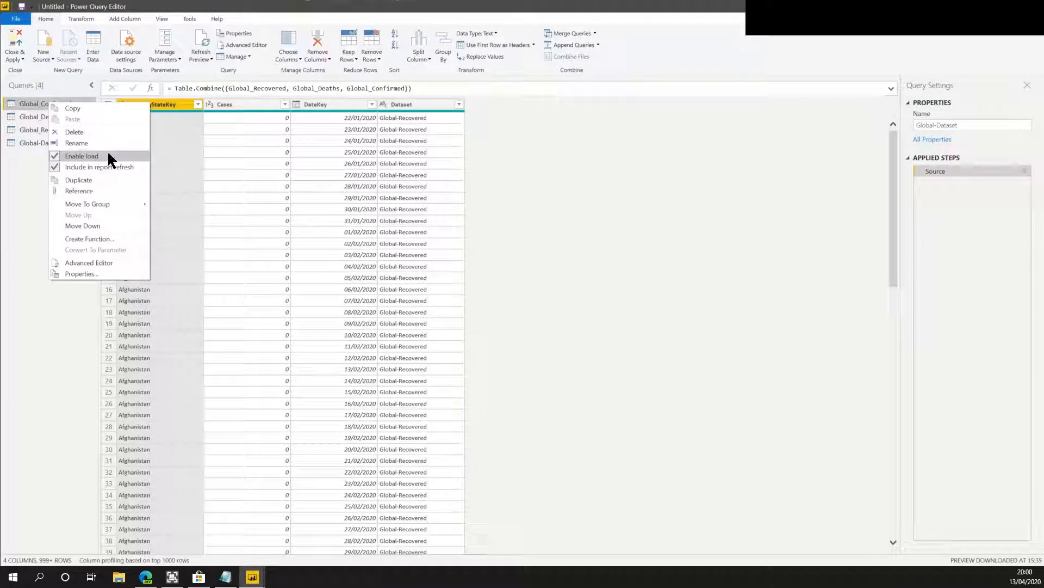
pyautogui.click(104, 156)
pyautogui.click(36, 116)
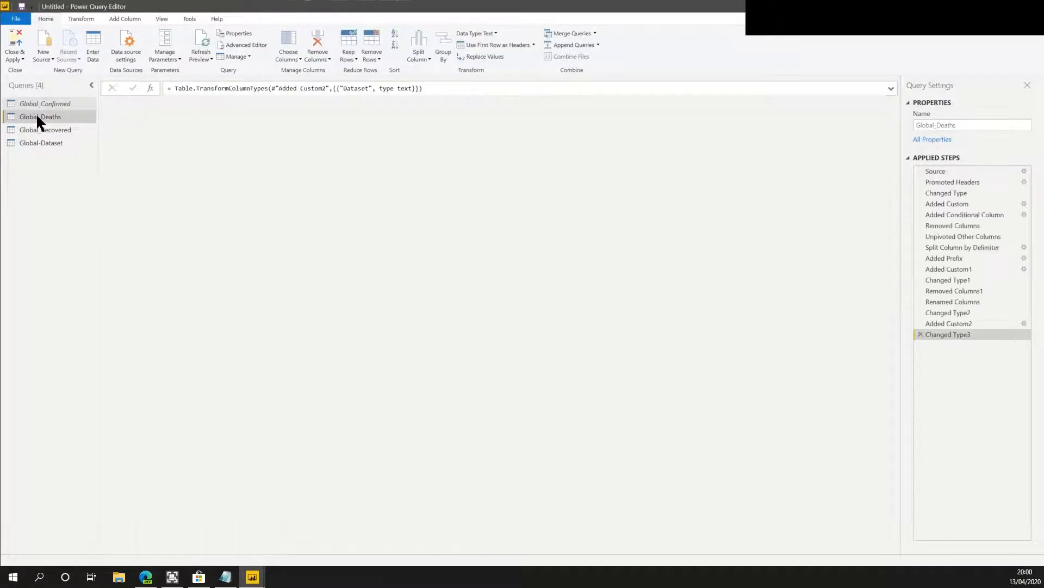
pyautogui.rightClick(36, 114)
pyautogui.click(73, 170)
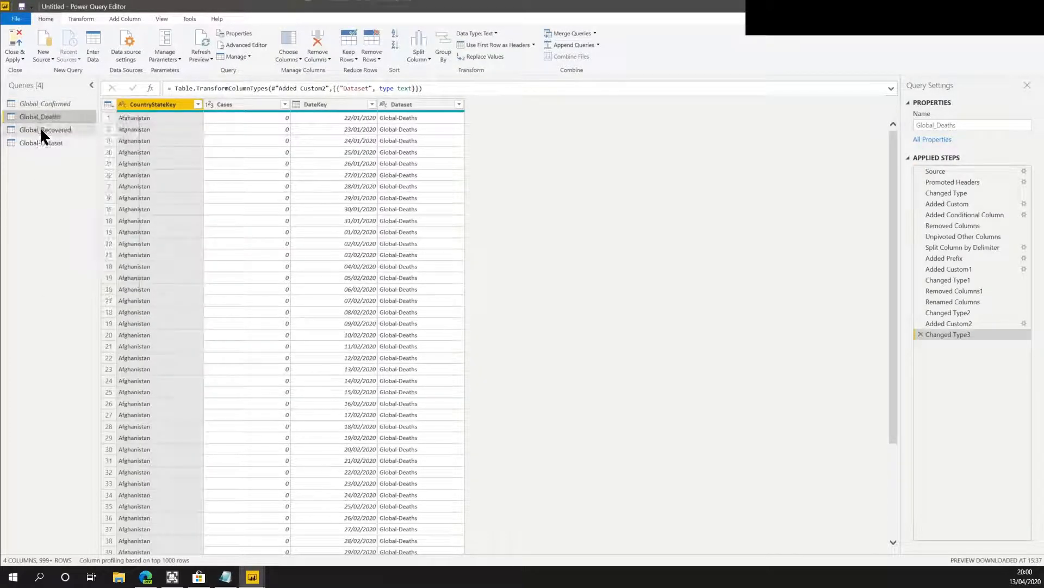
# Disable loading for the Global_Recovered query.
pyautogui.click(41, 129)
pyautogui.rightClick(41, 128)
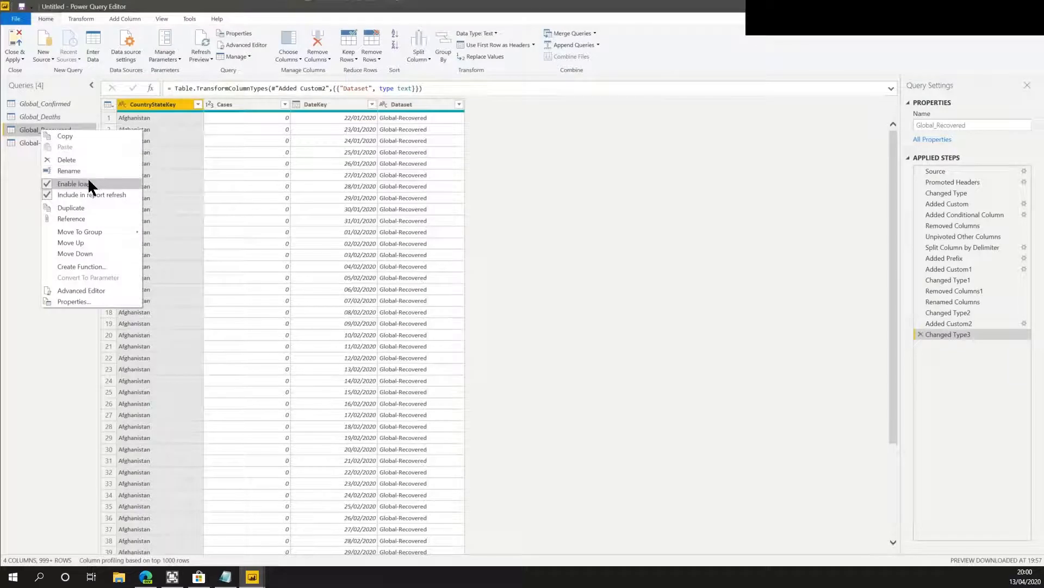
pyautogui.click(87, 180)
pyautogui.rightClick(67, 129)
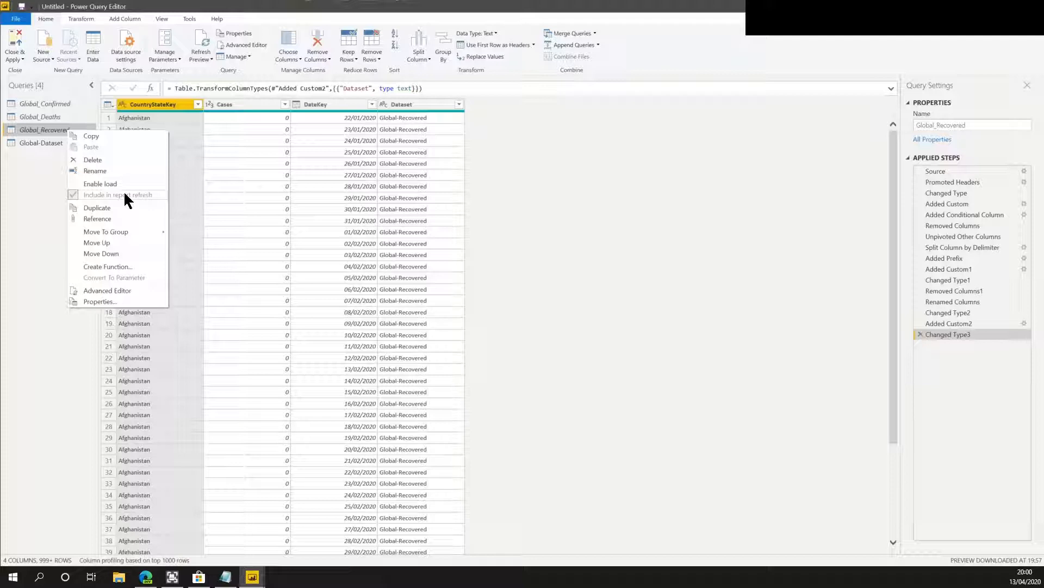
pyautogui.click(24, 189)
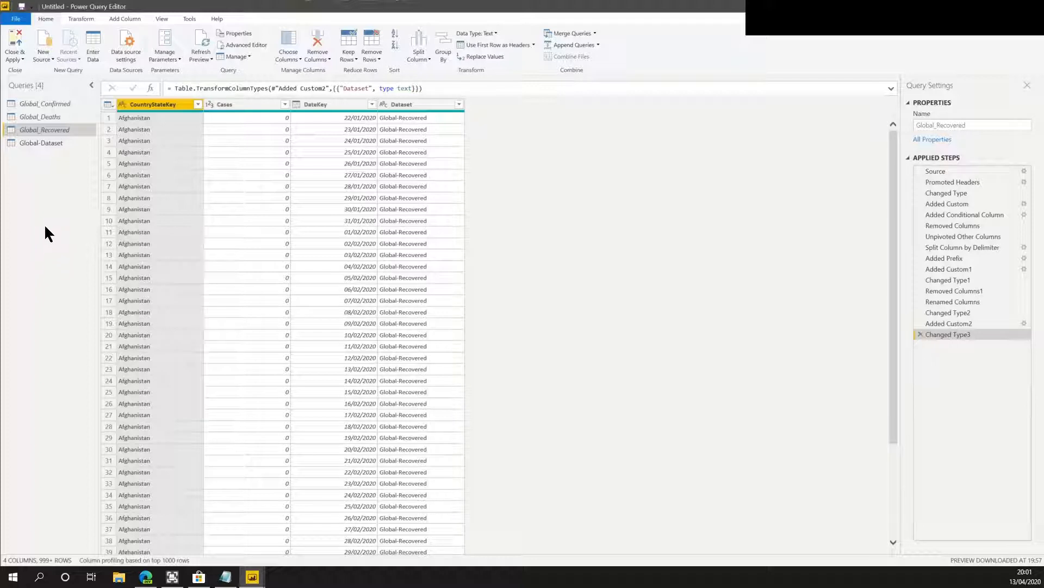
# Select Global-Dataset, then close the Power Query Editor and apply the changes.
pyautogui.click(54, 143)
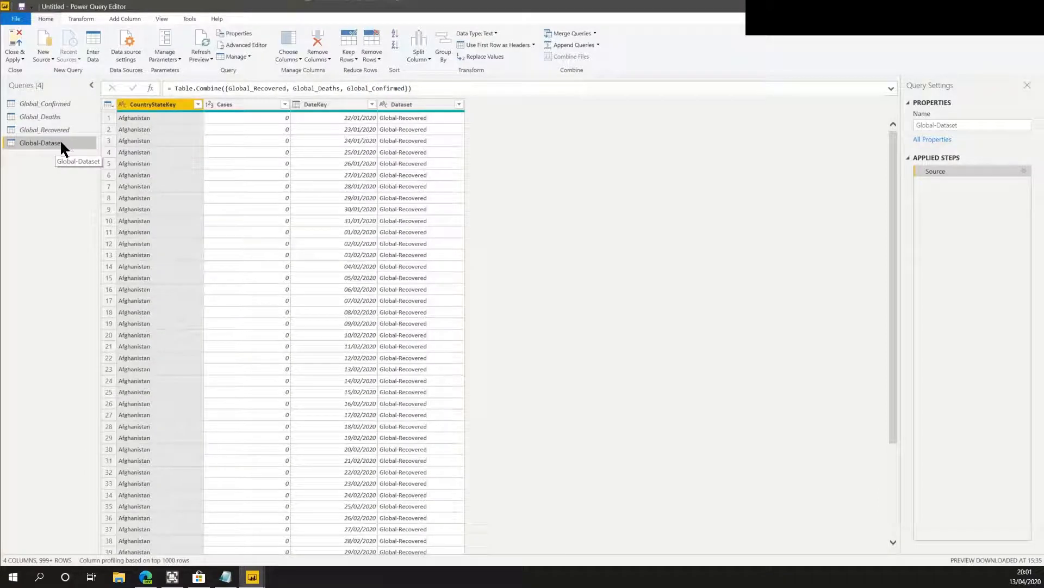
pyautogui.click(17, 59)
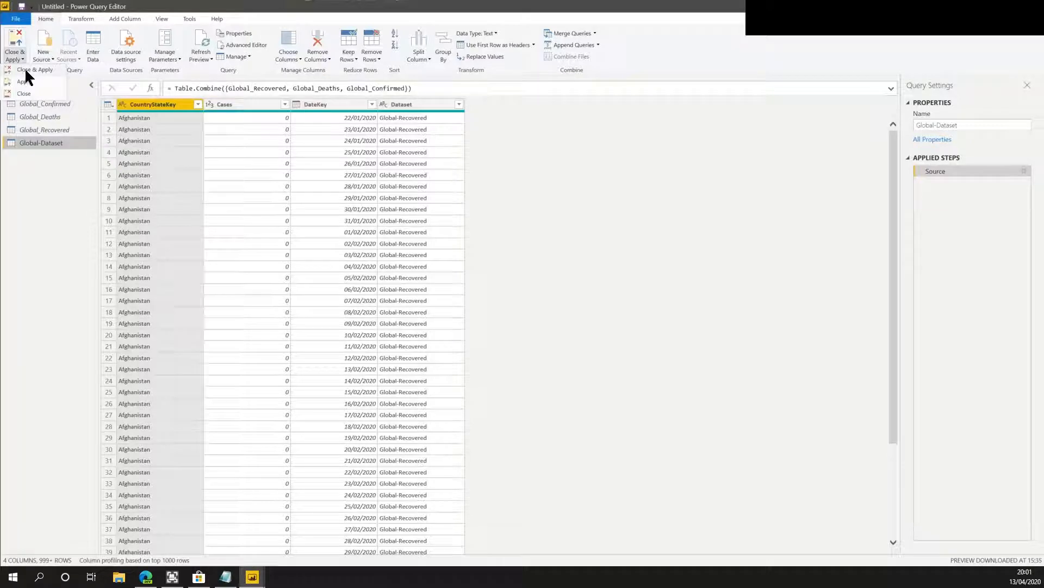
pyautogui.click(25, 68)
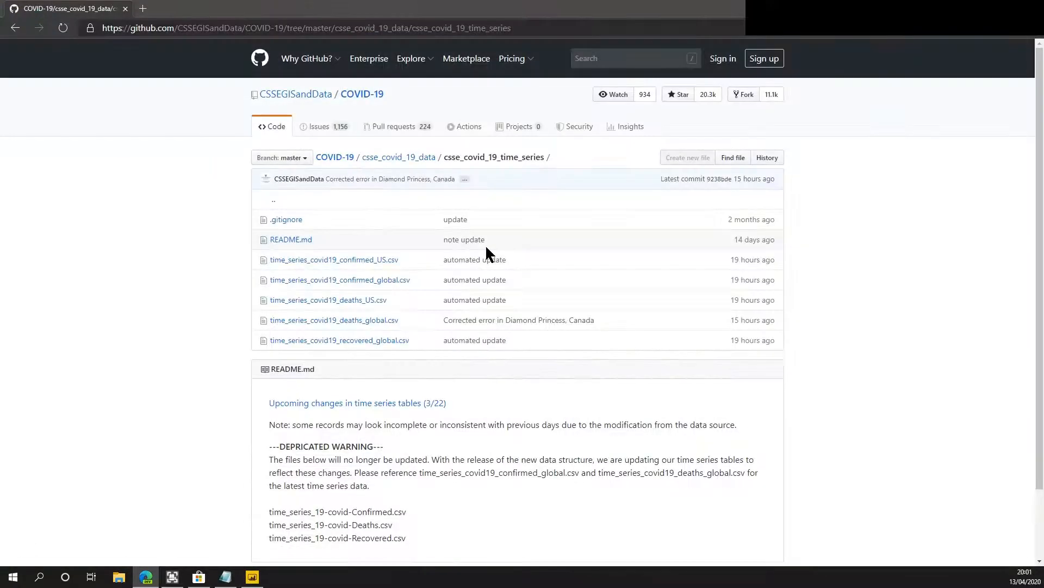
pyautogui.click(253, 577)
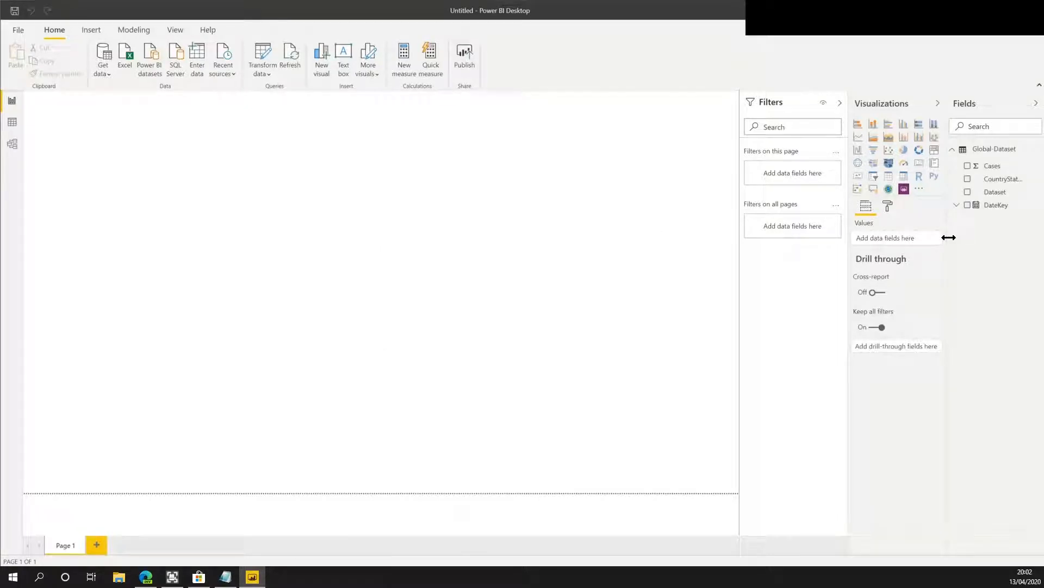
# Insert a matrix visual on the report page and enlarge it to fill the canvas's left half.
pyautogui.click(904, 177)
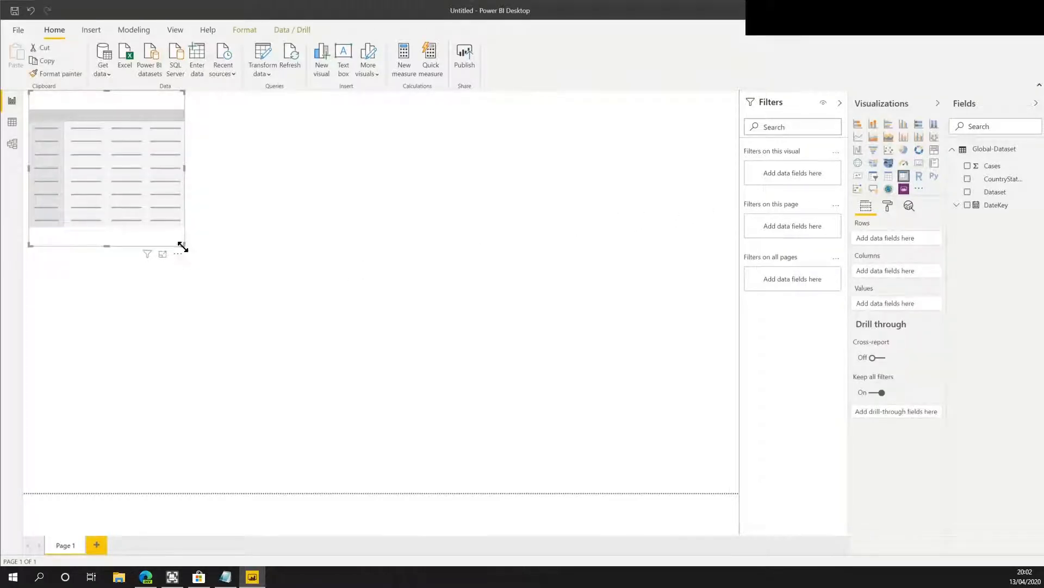
pyautogui.moveTo(182, 245); pyautogui.dragTo(429, 496)
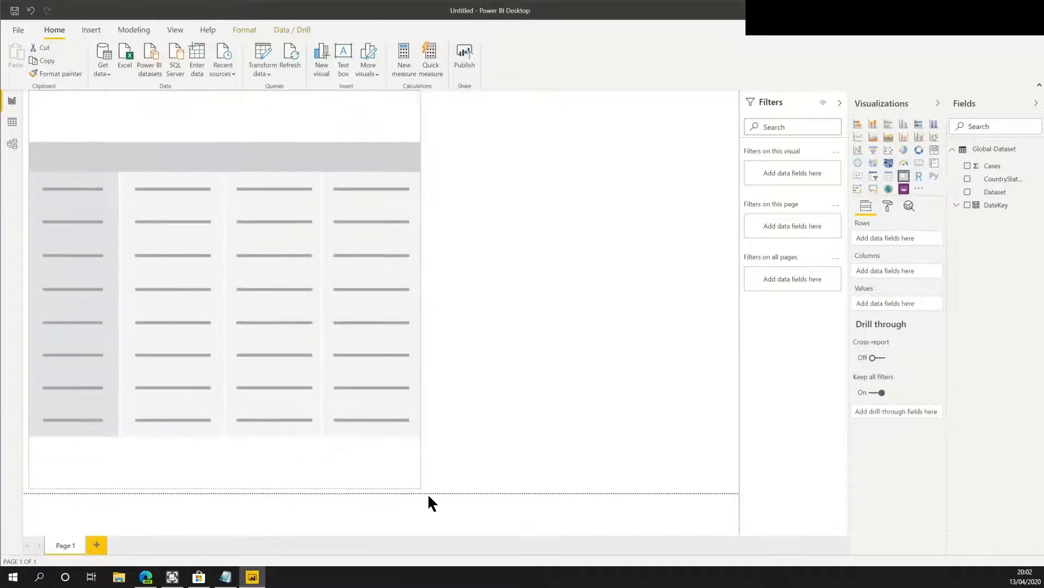
pyautogui.click(521, 464)
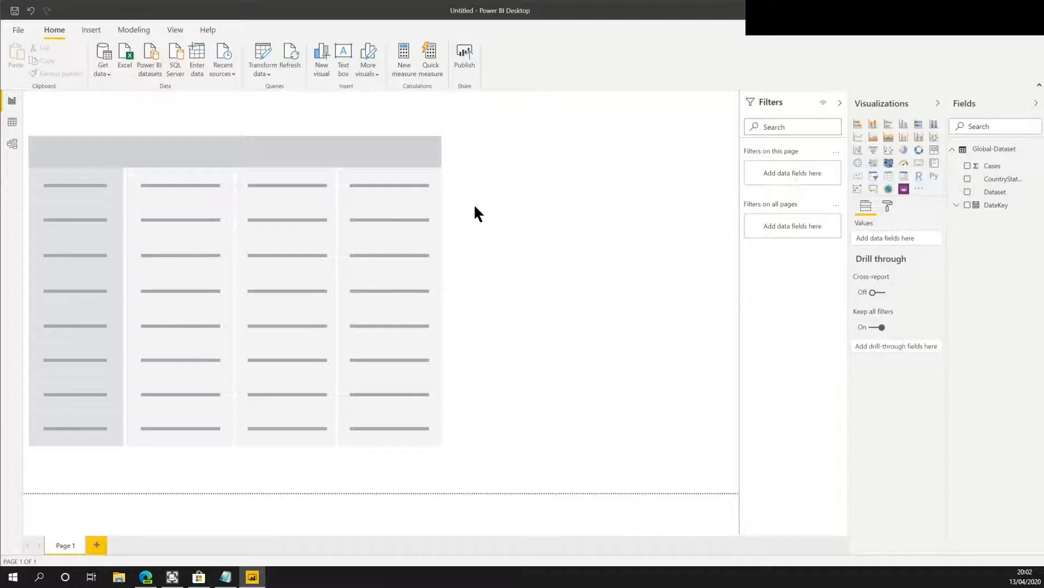
pyautogui.click(440, 200)
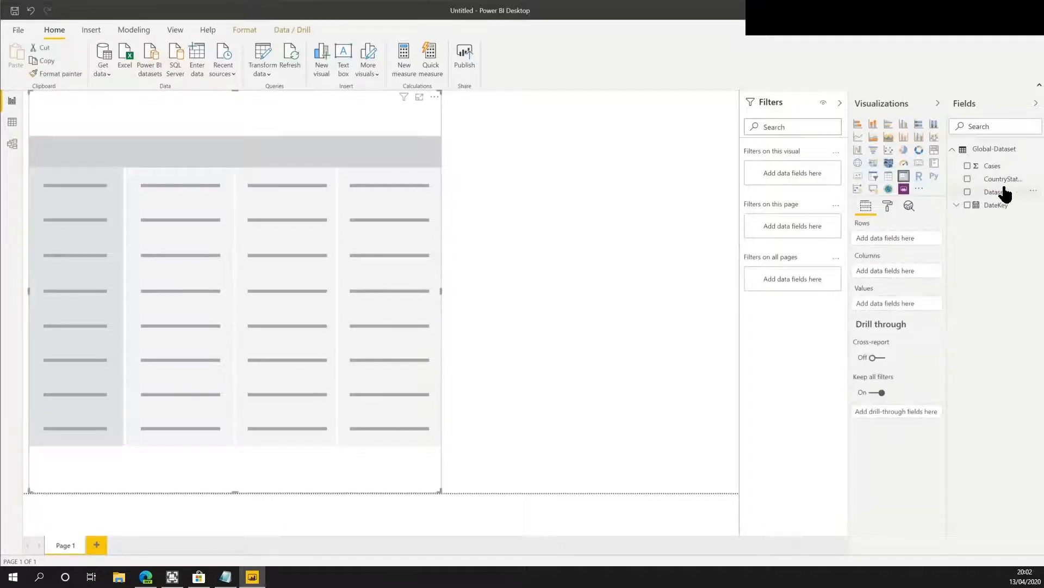
# Put CountryStateKey in the matrix columns and DateKey in the rows as the plain date instead of the date hierarchy.
pyautogui.moveTo(1002, 186); pyautogui.dragTo(902, 279)
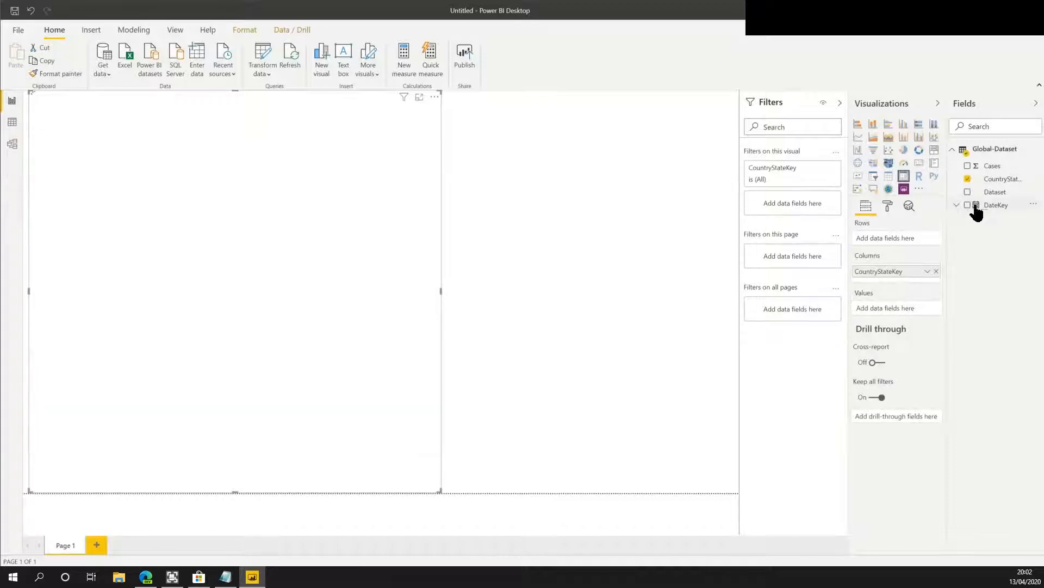
pyautogui.moveTo(977, 207); pyautogui.dragTo(905, 238)
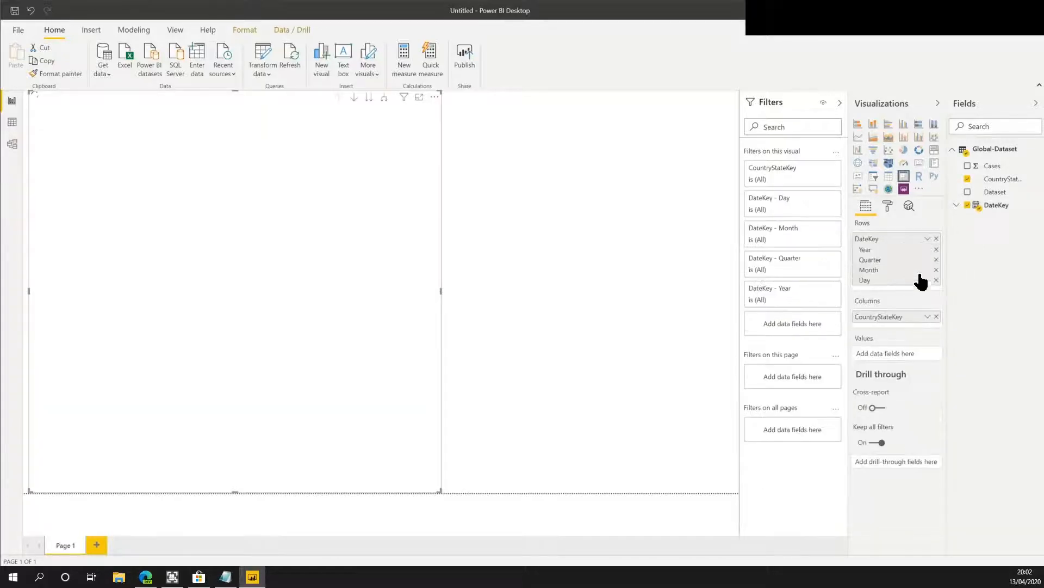
pyautogui.click(927, 238)
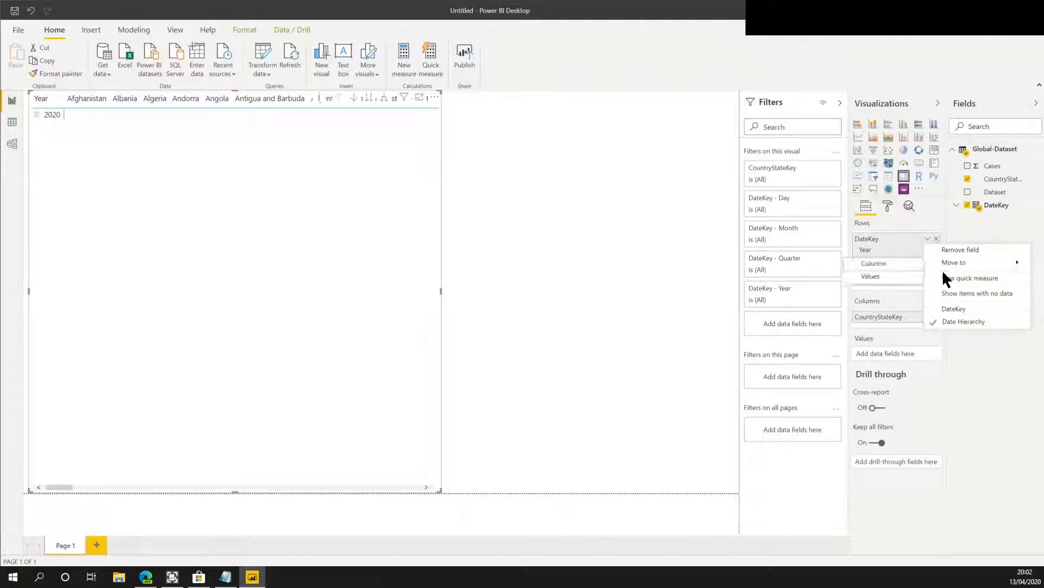
pyautogui.click(953, 308)
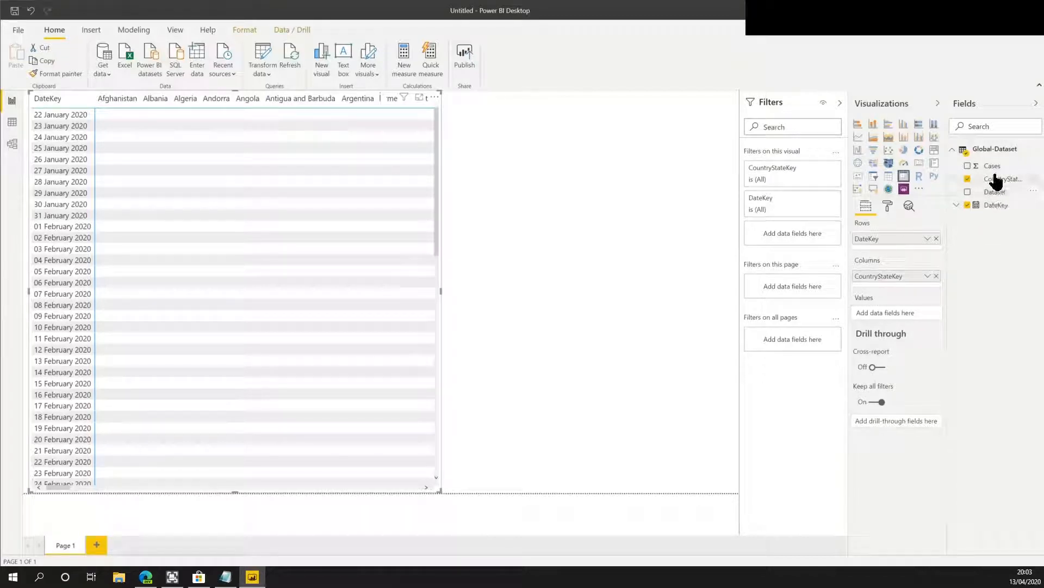
# Add Cases to the matrix values and Dataset under CountryStateKey in the columns.
pyautogui.moveTo(994, 168); pyautogui.dragTo(912, 299)
pyautogui.moveTo(983, 167); pyautogui.dragTo(909, 316)
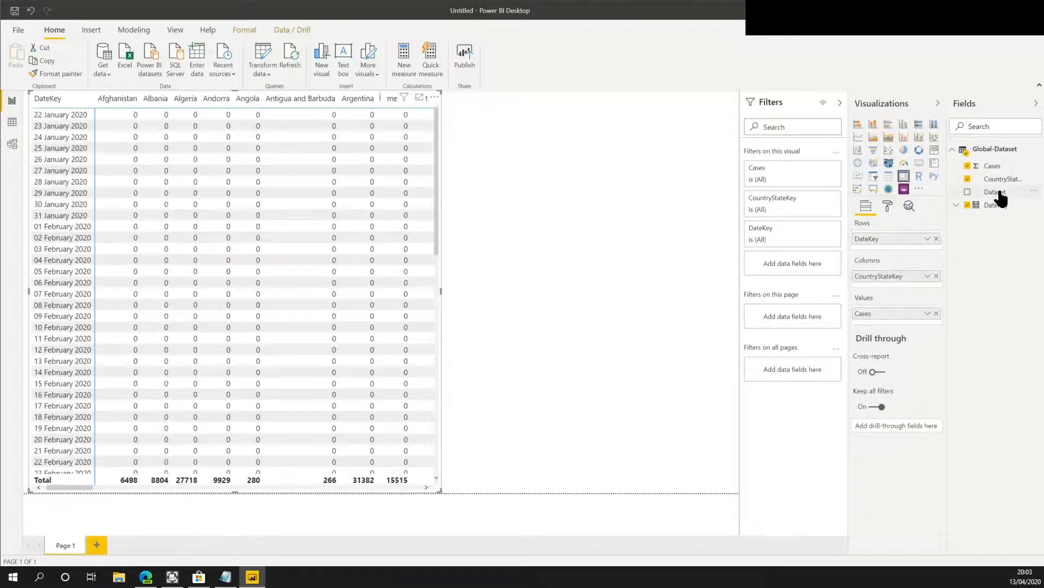
pyautogui.moveTo(999, 196); pyautogui.dragTo(912, 288)
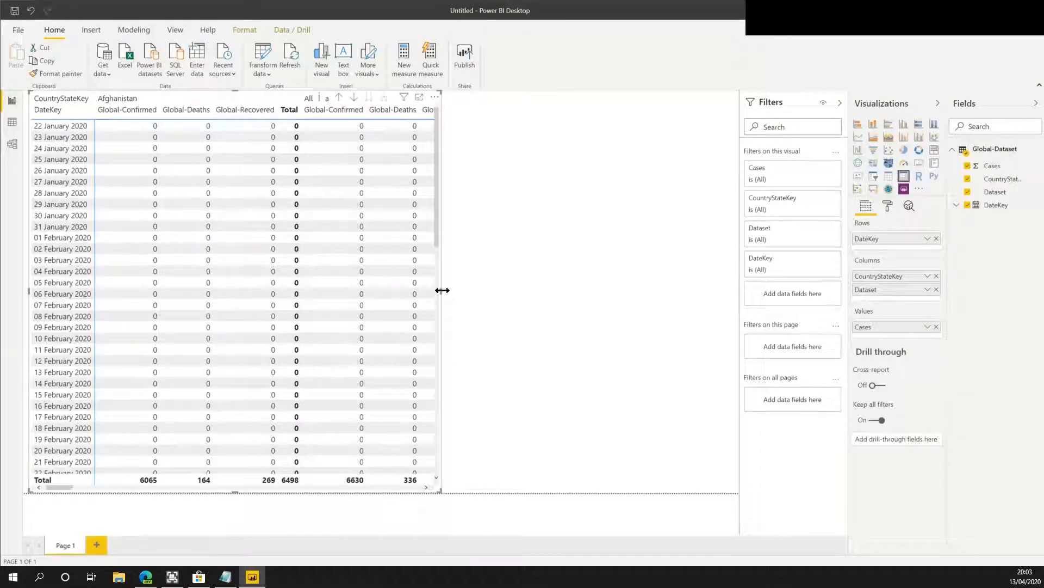
# Widen the matrix visual toward the filters pane.
pyautogui.moveTo(469, 298); pyautogui.dragTo(662, 291)
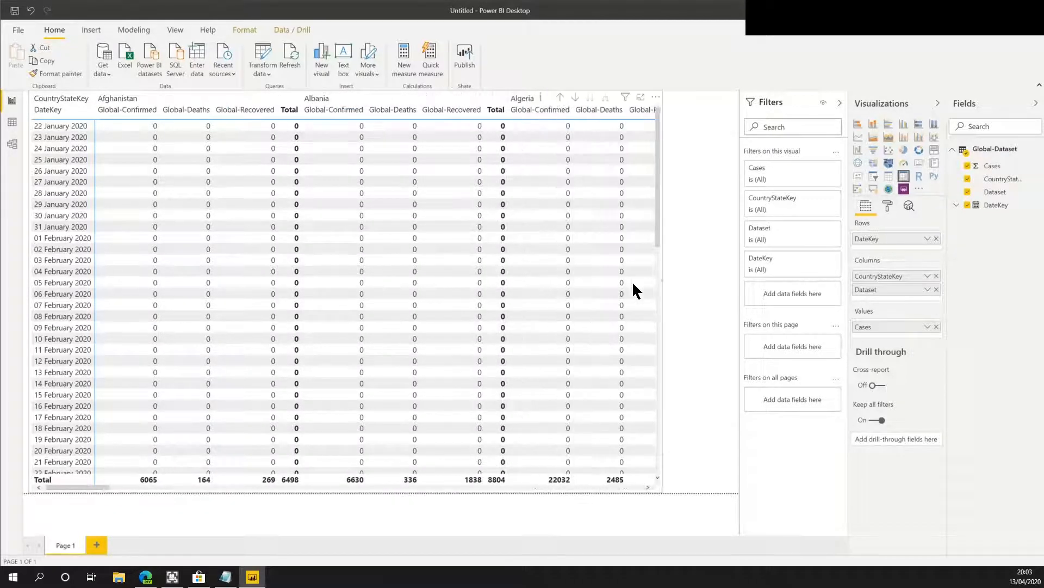
pyautogui.scroll(-10, 594, 233)
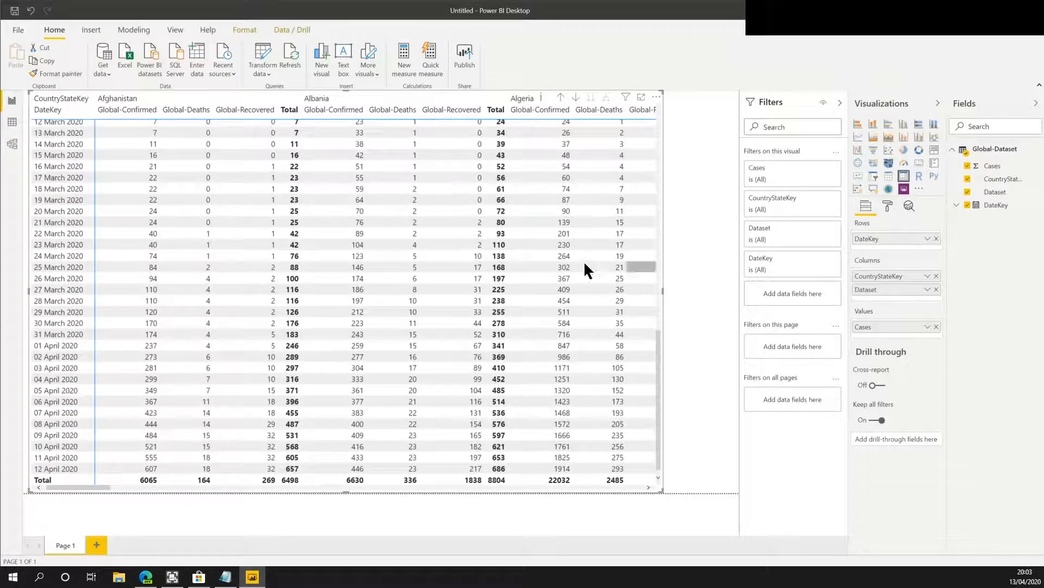
pyautogui.scroll(8, 595, 261)
pyautogui.click(677, 223)
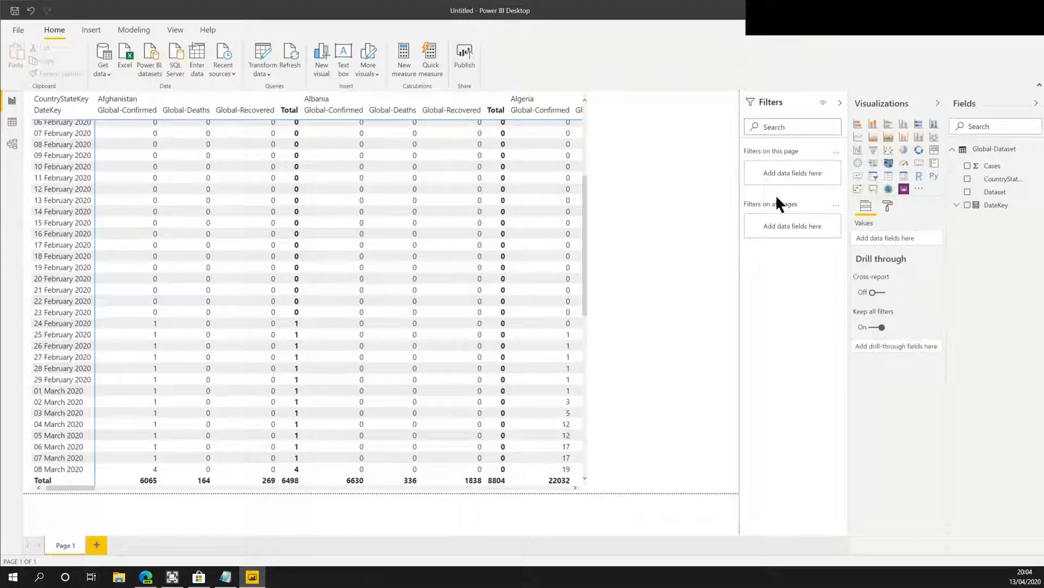
# Add a slicer visual beside the matrix and set its field to CountryStateKey.
pyautogui.click(874, 177)
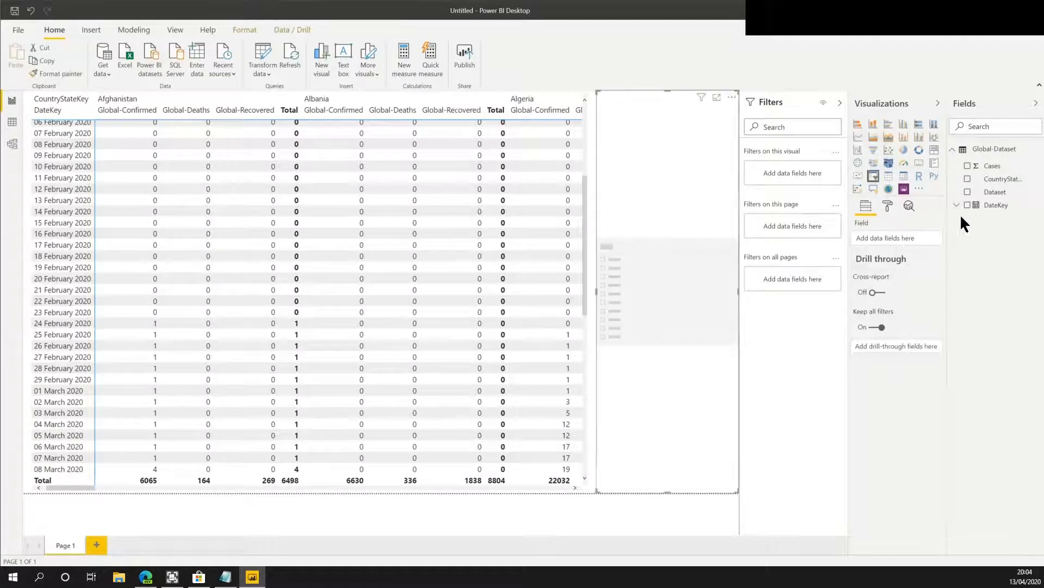
pyautogui.moveTo(996, 179); pyautogui.dragTo(889, 243)
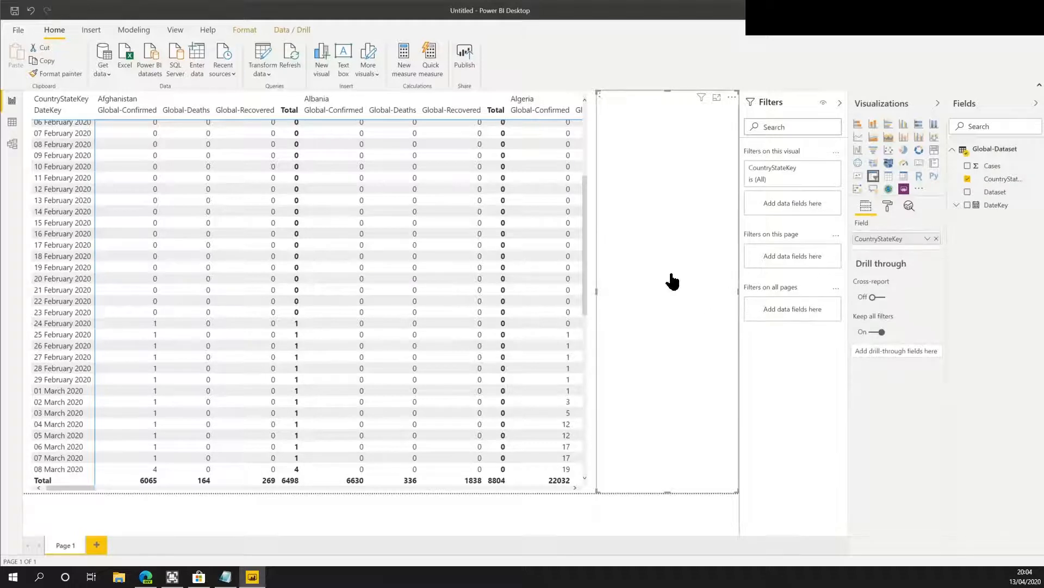
pyautogui.scroll(-5, 669, 242)
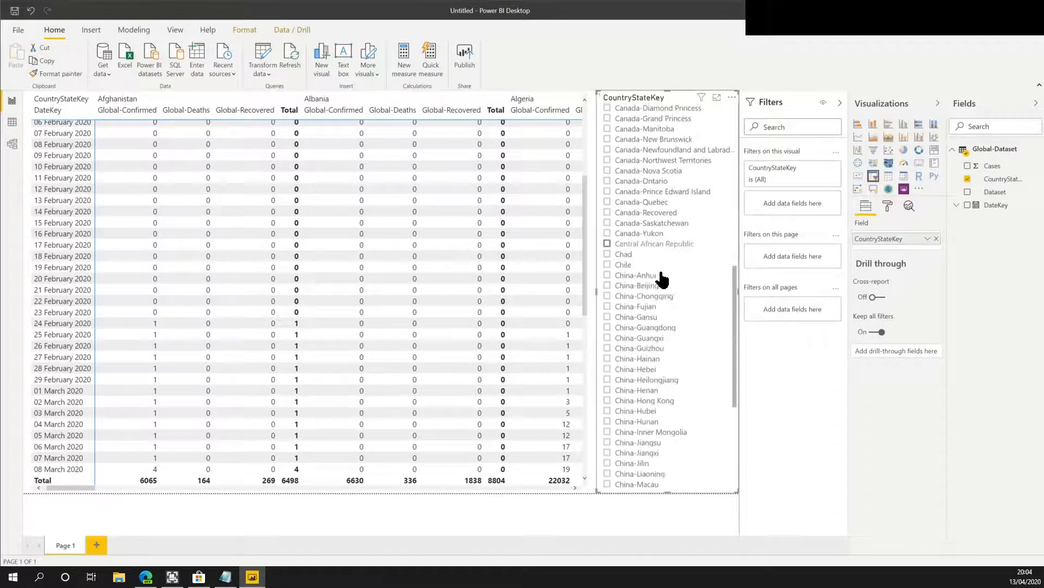
# Select United Kingdom in the CountryStateKey slicer to filter the matrix.
pyautogui.scroll(-15, 658, 376)
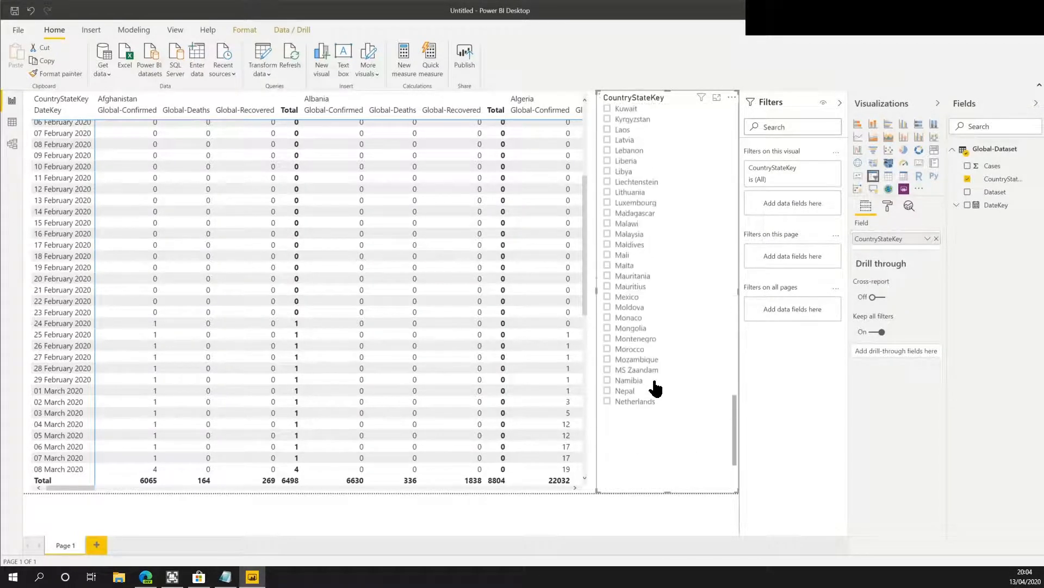
pyautogui.scroll(-15, 656, 389)
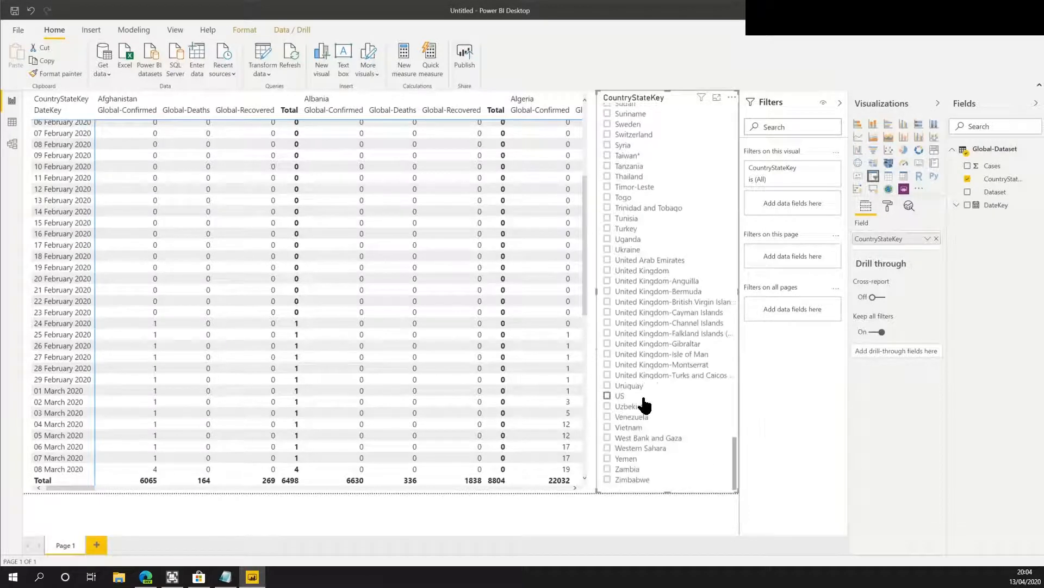
pyautogui.click(608, 270)
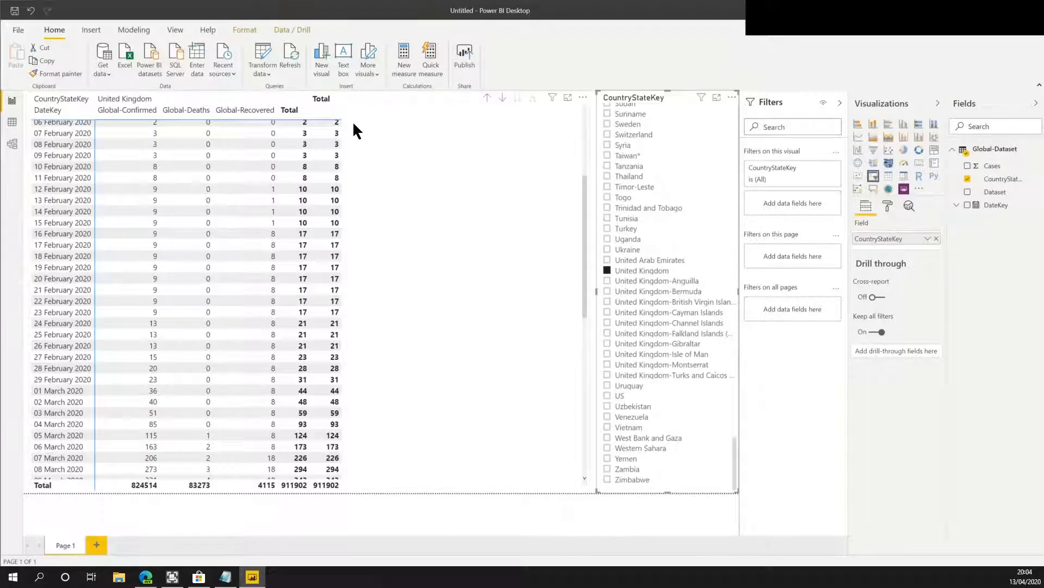
# Review the United Kingdom matrix rows down to the latest dates and the Global-Dataset table in data view.
pyautogui.click(460, 134)
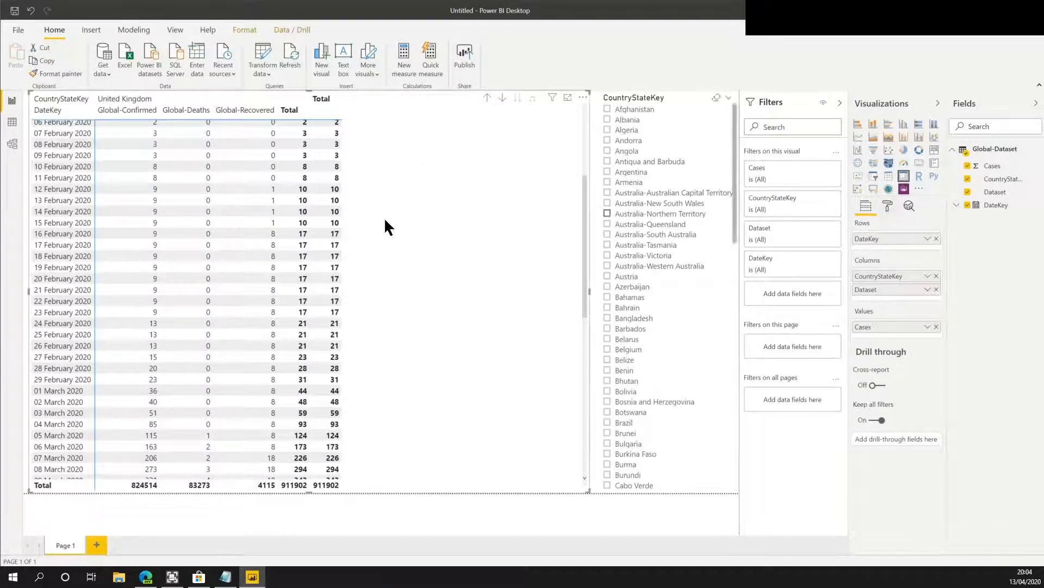
pyautogui.scroll(-10, 297, 224)
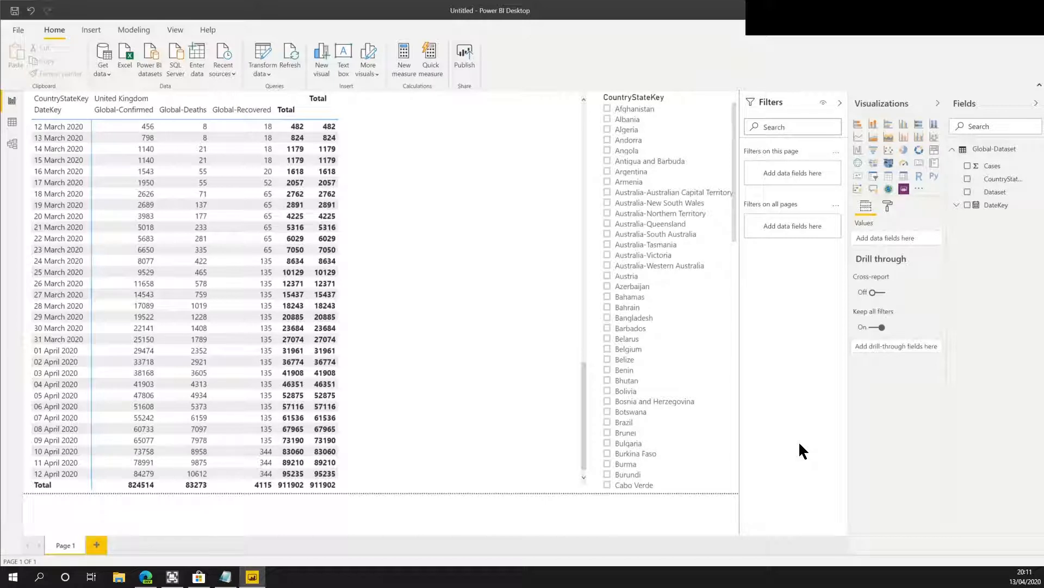
pyautogui.click(12, 123)
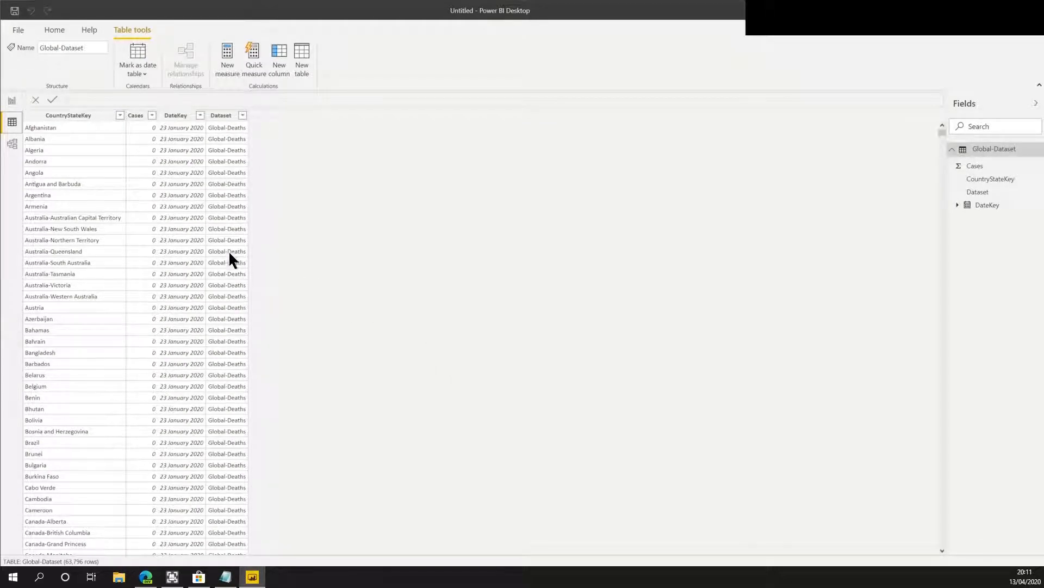
pyautogui.click(12, 145)
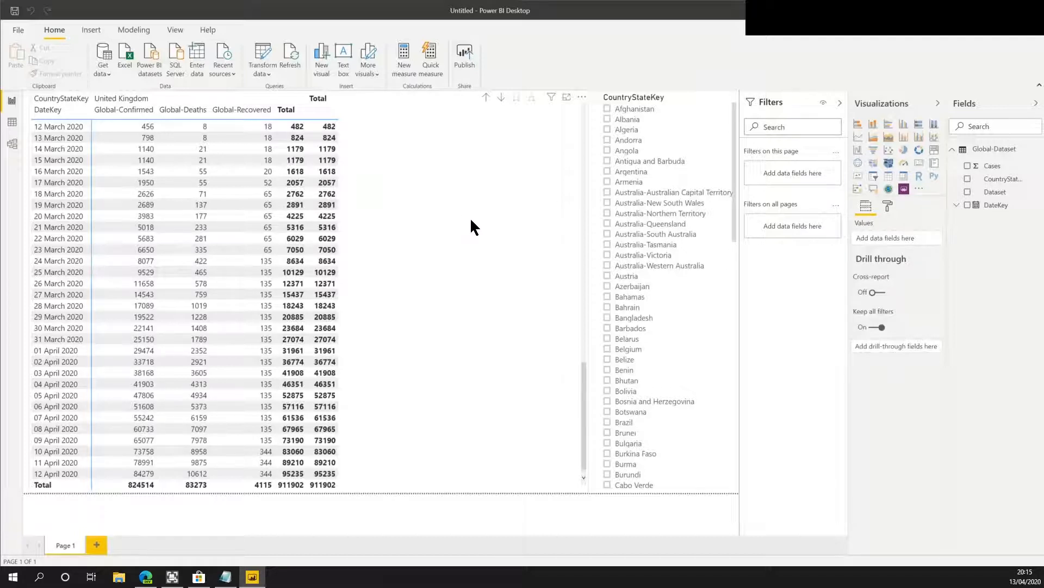
# Create a new Global-Dataset measure: Sum of Cases = SUM('Global-Dataset'[Cases]).
pyautogui.rightClick(992, 153)
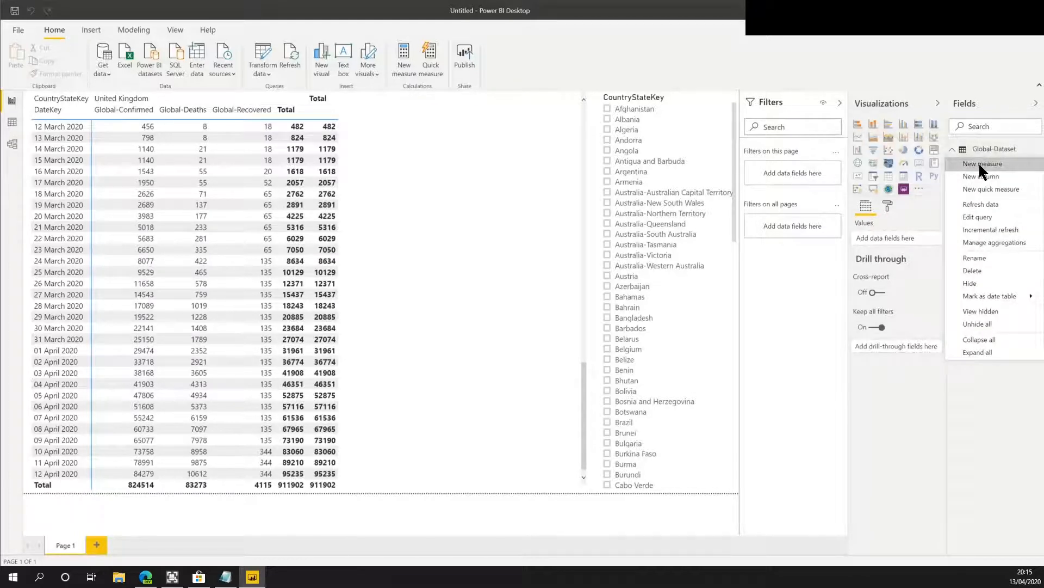
pyautogui.click(982, 164)
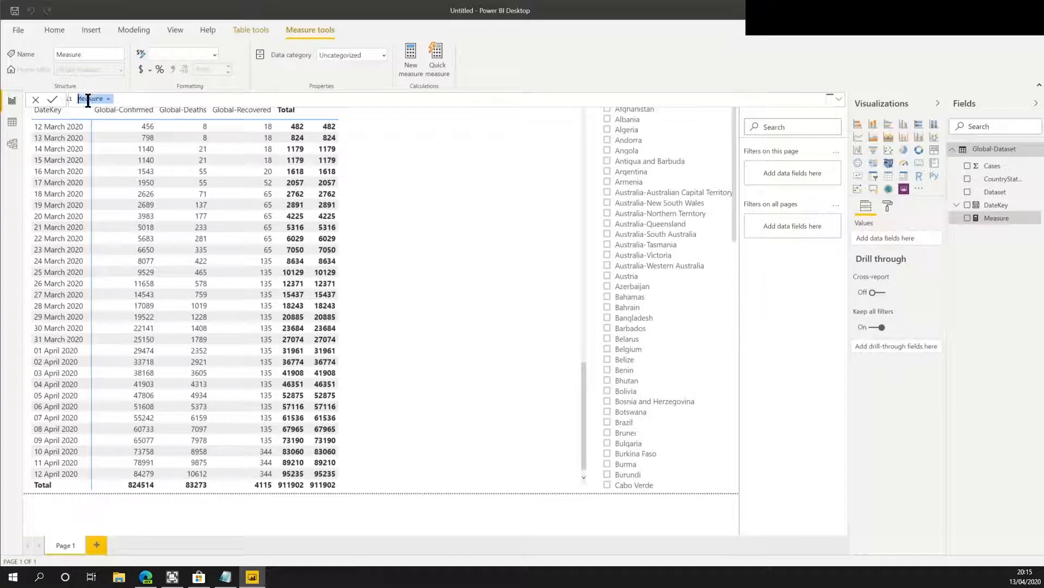
pyautogui.write('Sum of Cases = Sum')
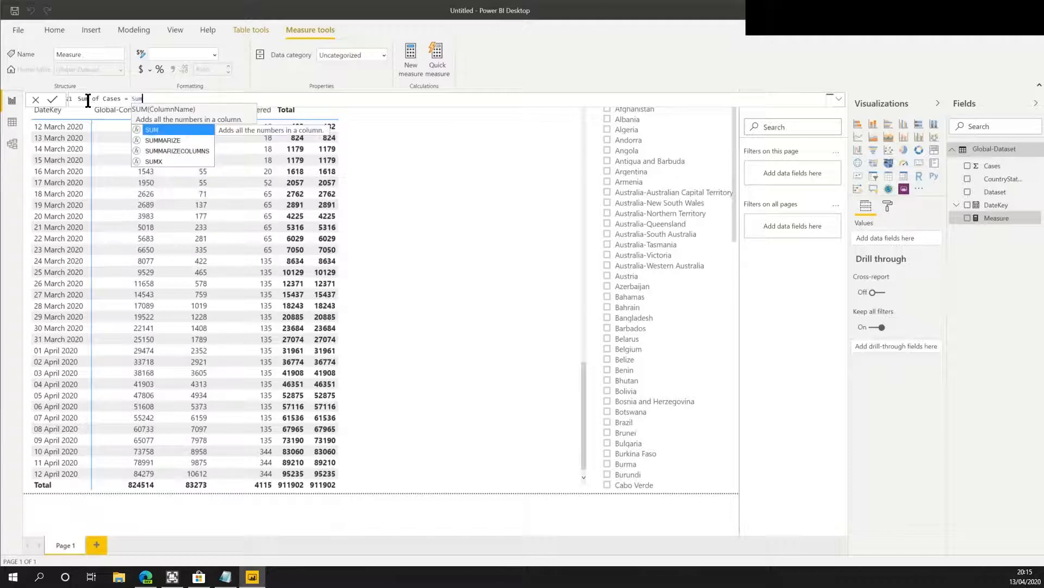
pyautogui.write('(')
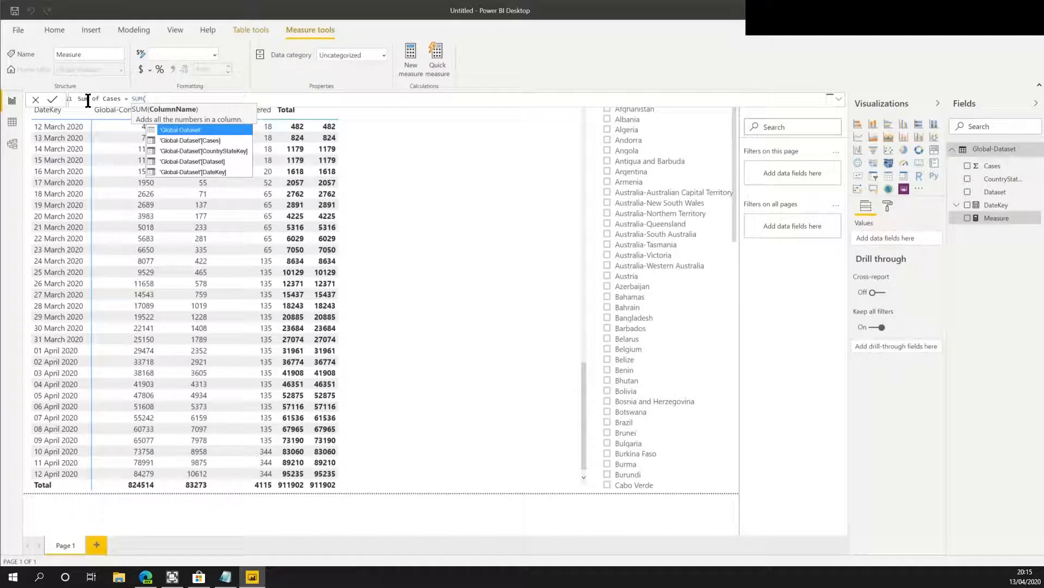
pyautogui.press('Down')
pyautogui.press('Tab')
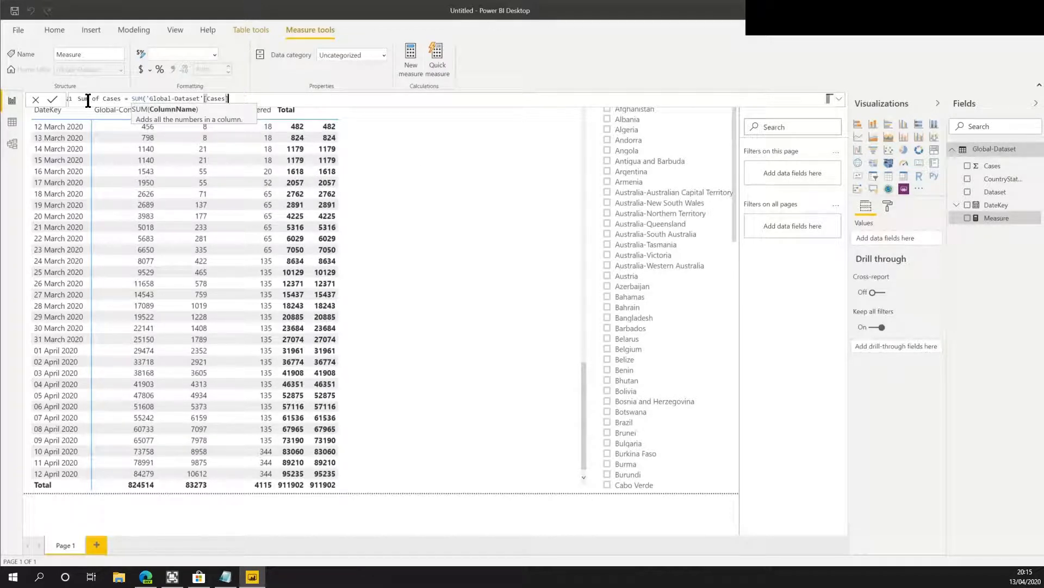
pyautogui.write(')')
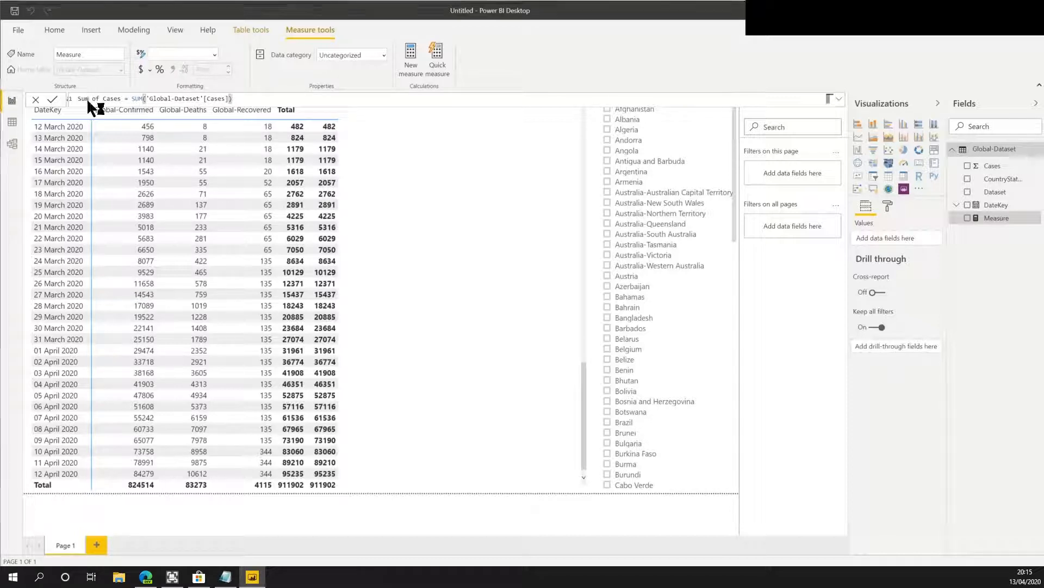
pyautogui.press('Return')
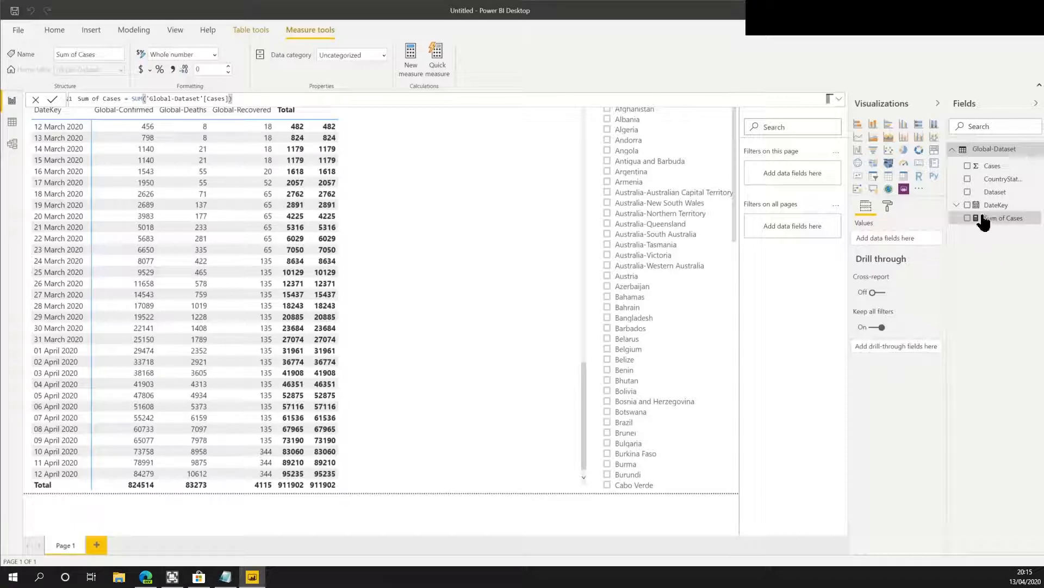
# Create a measure Confirmed = CALCULATE([Sum of Cases], 'Global-Dataset'[Dataset] = "Global-Confirmed") on Global-Dataset.
pyautogui.rightClick(990, 151)
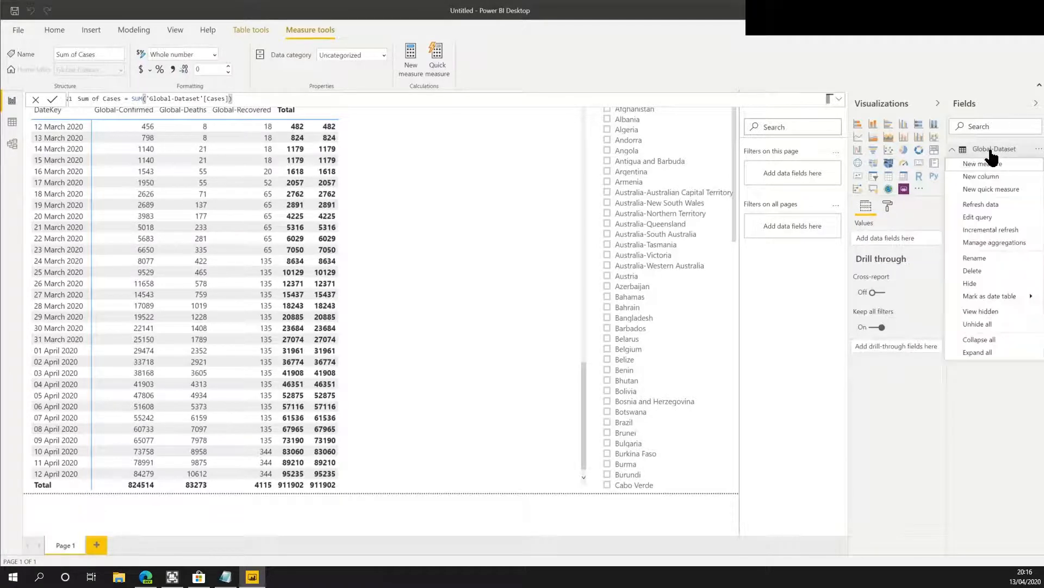
pyautogui.click(987, 165)
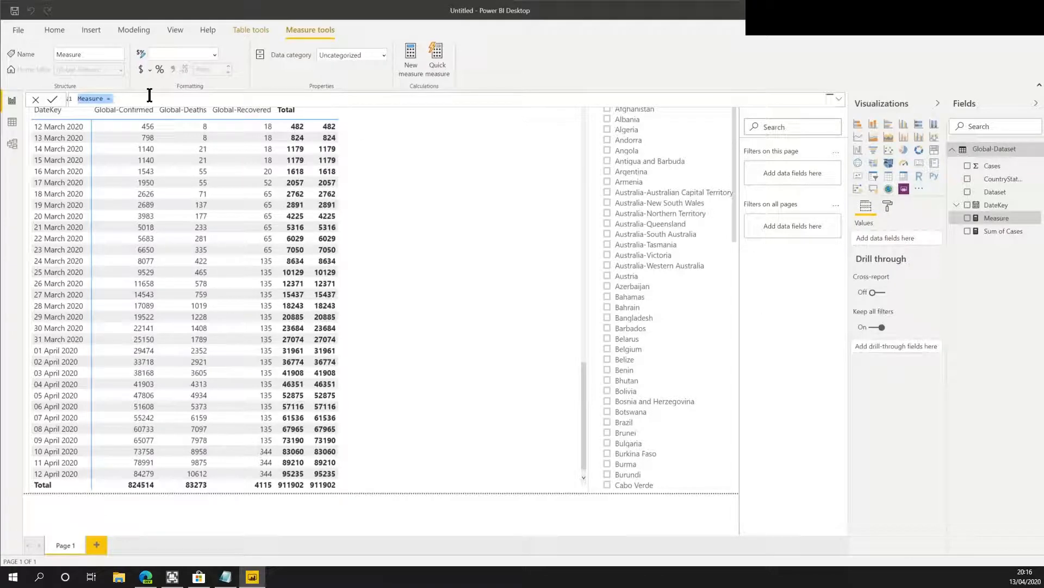
pyautogui.click(83, 99)
pyautogui.hotkey('ctrl', 'a')
pyautogui.press('BackSpace')
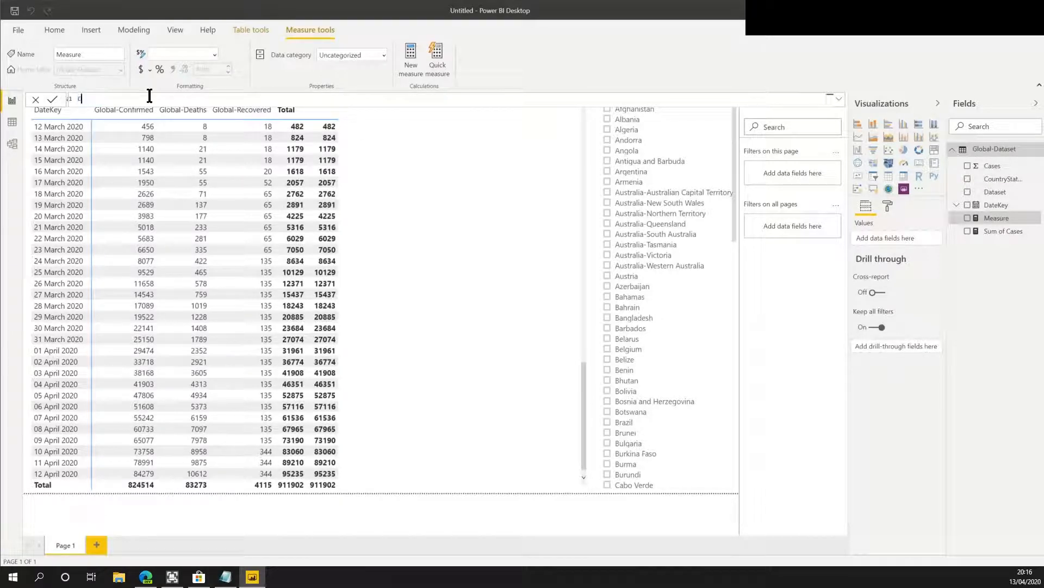
pyautogui.write('Confired')
pyautogui.press('BackSpace')
pyautogui.press('BackSpace')
pyautogui.write('med = cal')
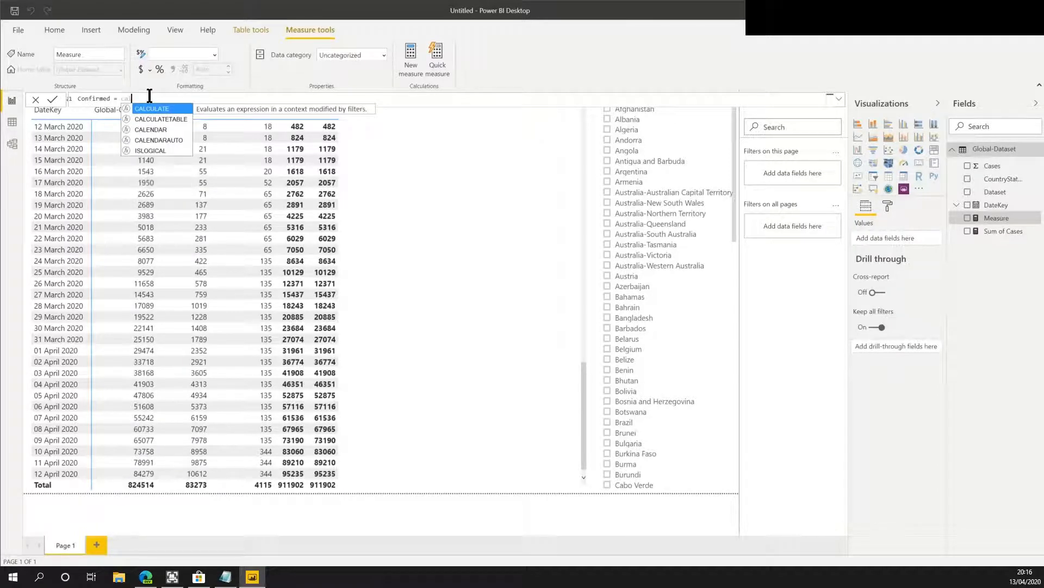
pyautogui.press('Tab')
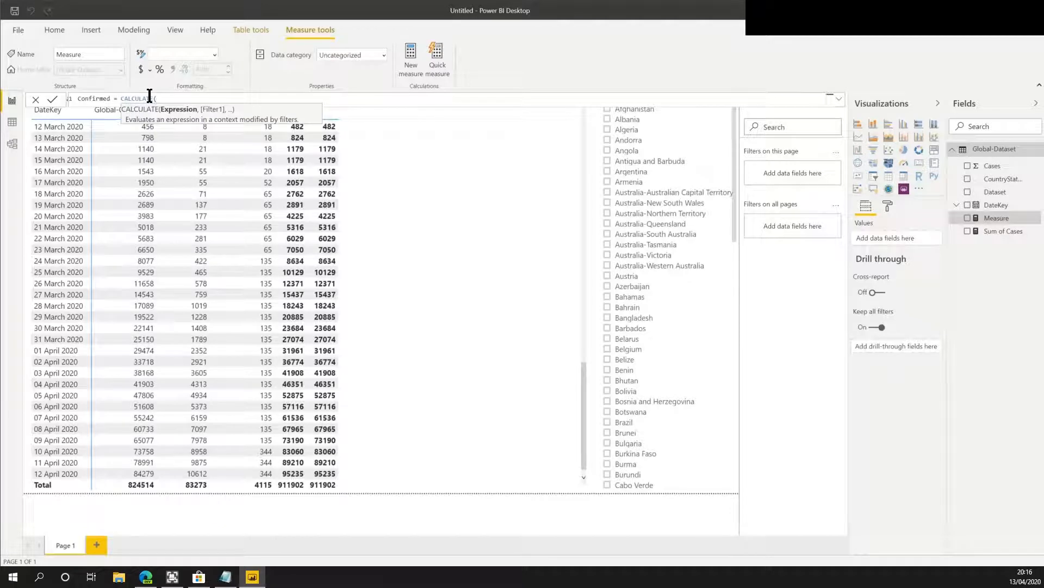
pyautogui.hotkey('shift', 'Return')
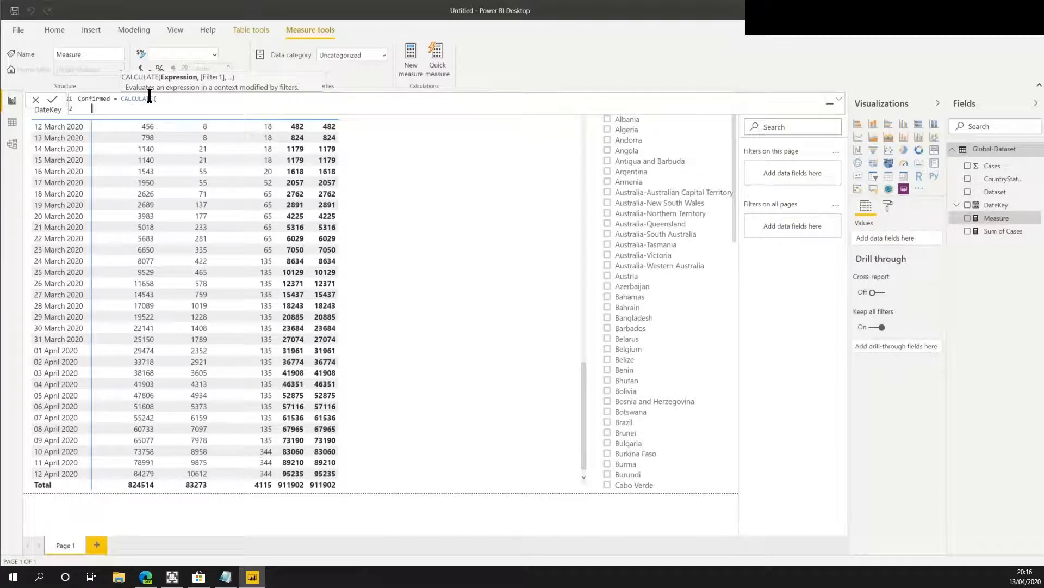
pyautogui.write('Sum')
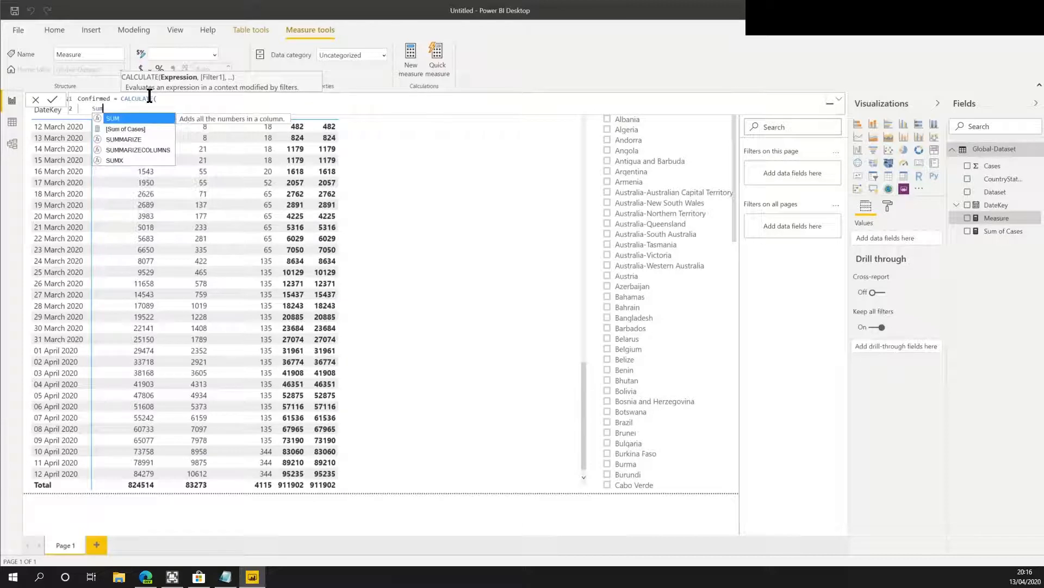
pyautogui.press('Down')
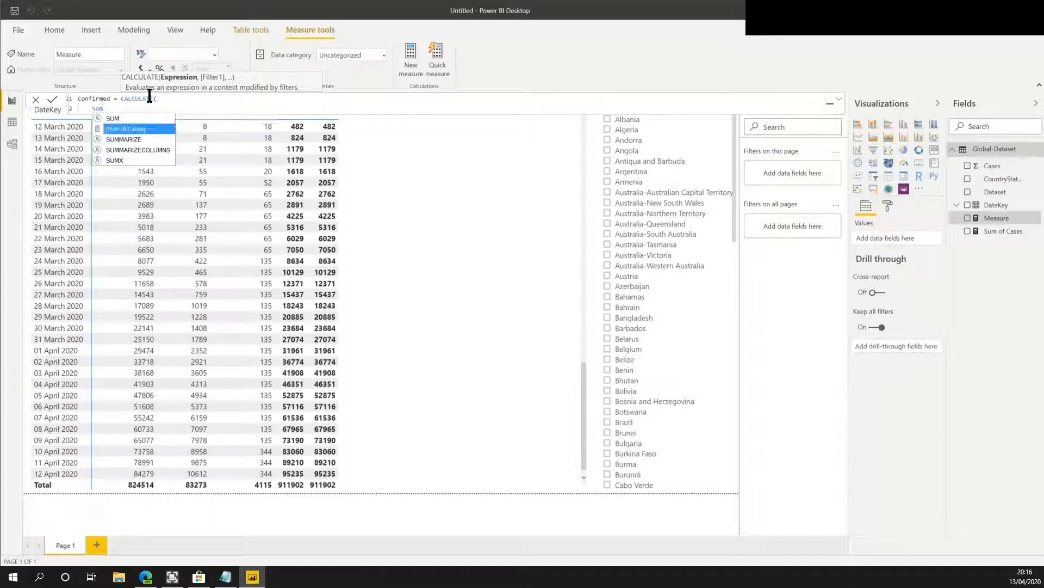
pyautogui.press('Tab')
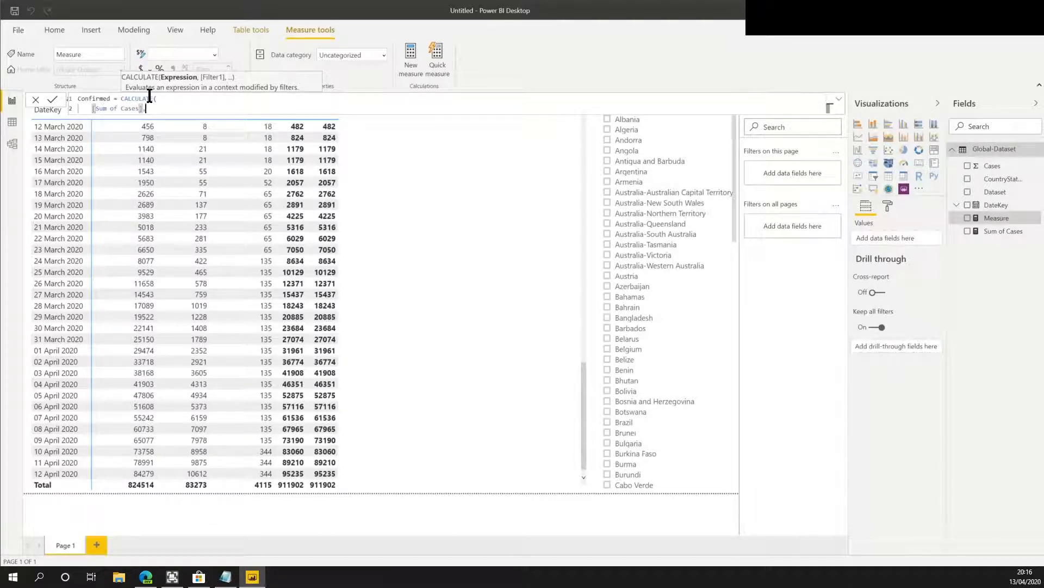
pyautogui.write(',')
pyautogui.hotkey('shift', 'Return')
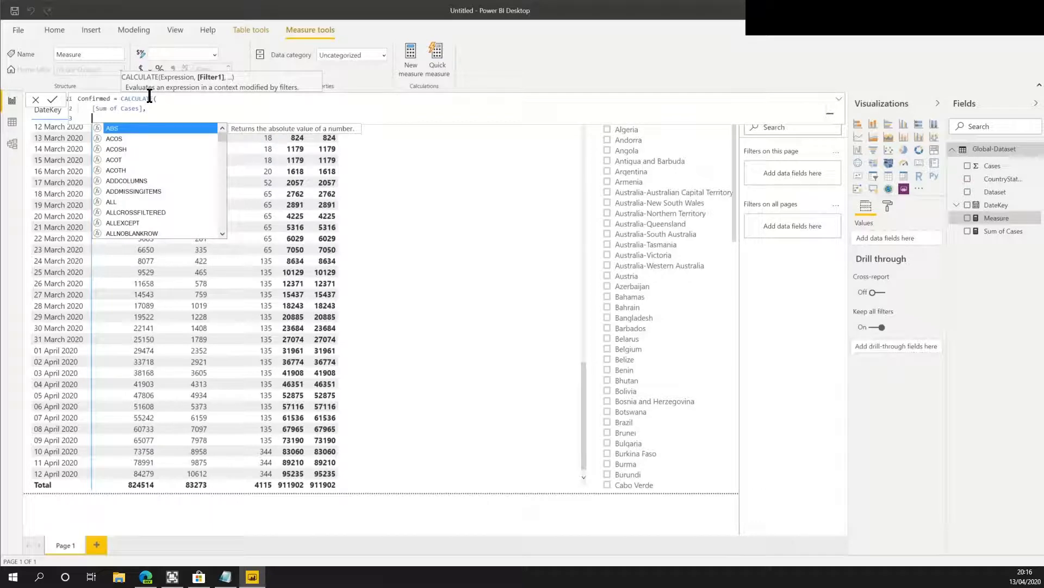
pyautogui.write('Da')
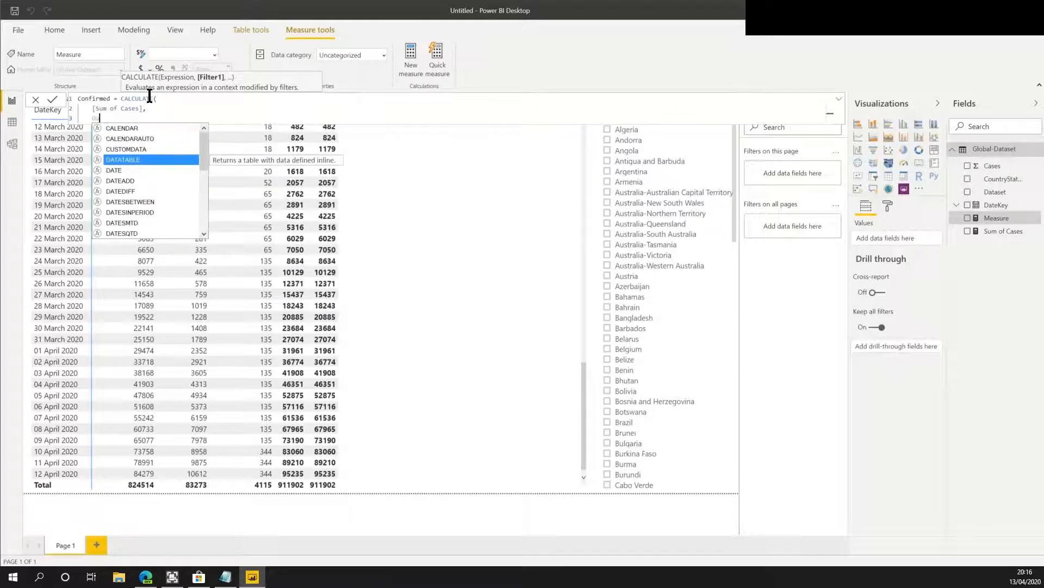
pyautogui.write('tas')
pyautogui.press('Tab')
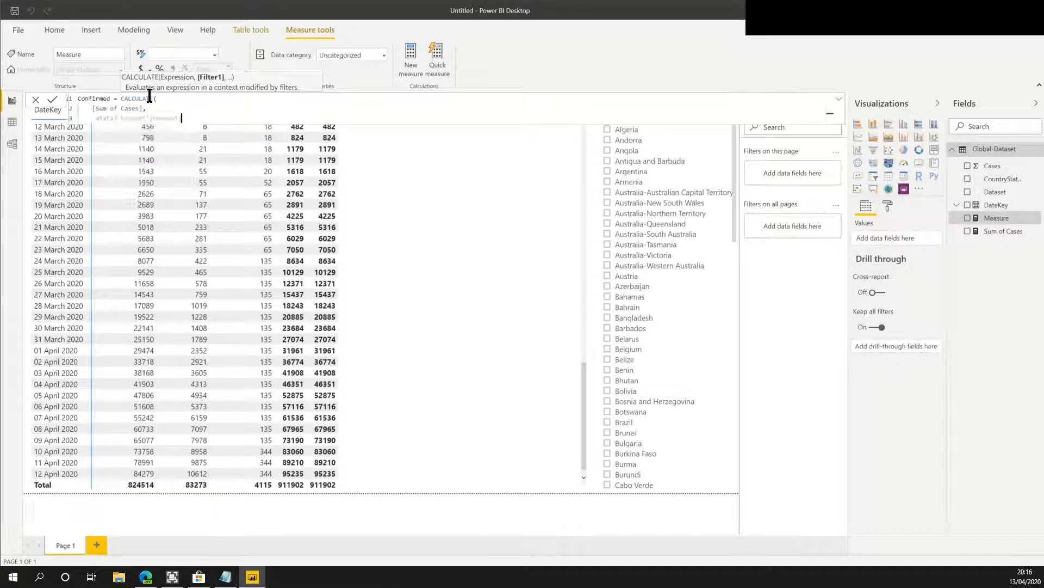
pyautogui.write('=')
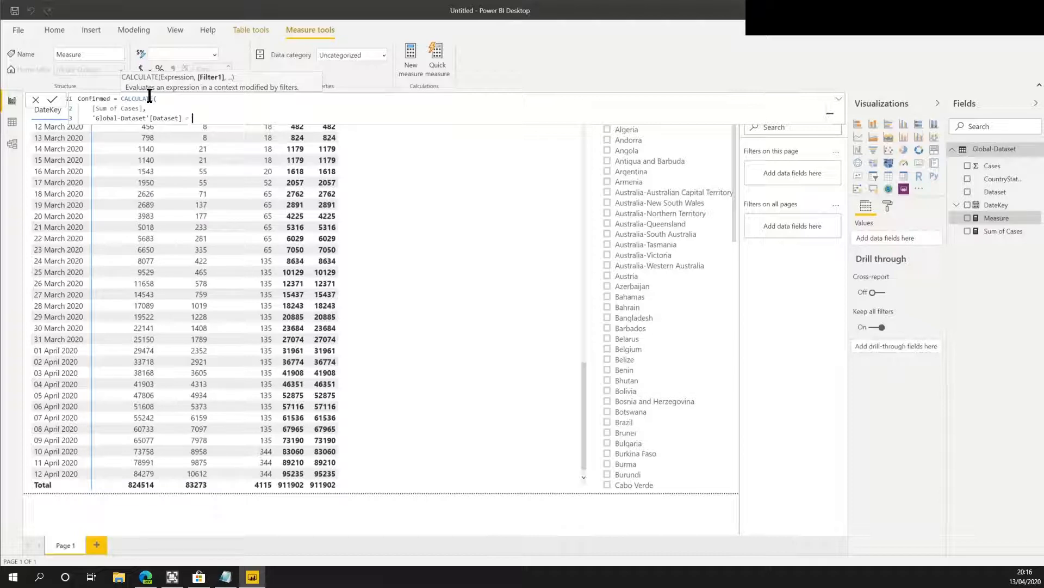
pyautogui.write(' "Global')
pyautogui.press('BackSpace')
pyautogui.write('-Confirmed"')
pyautogui.hotkey('shift', 'Return')
pyautogui.write(')')
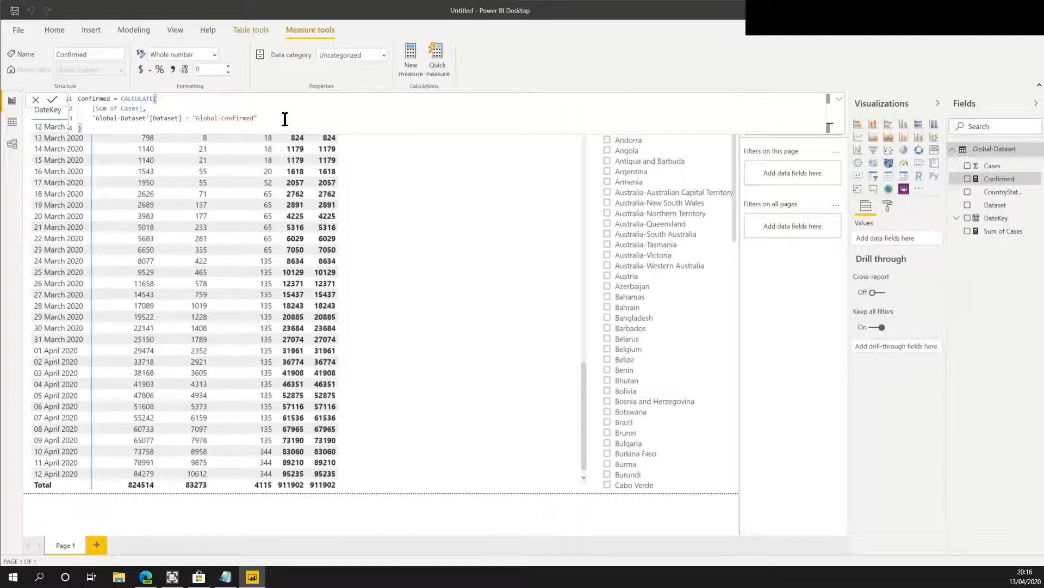
# Copy the Confirmed formula into a new measure named Deaths that filters Dataset to "Global-Deaths".
pyautogui.moveTo(285, 119); pyautogui.dragTo(74, 94)
pyautogui.hotkey('ctrl', 'c')
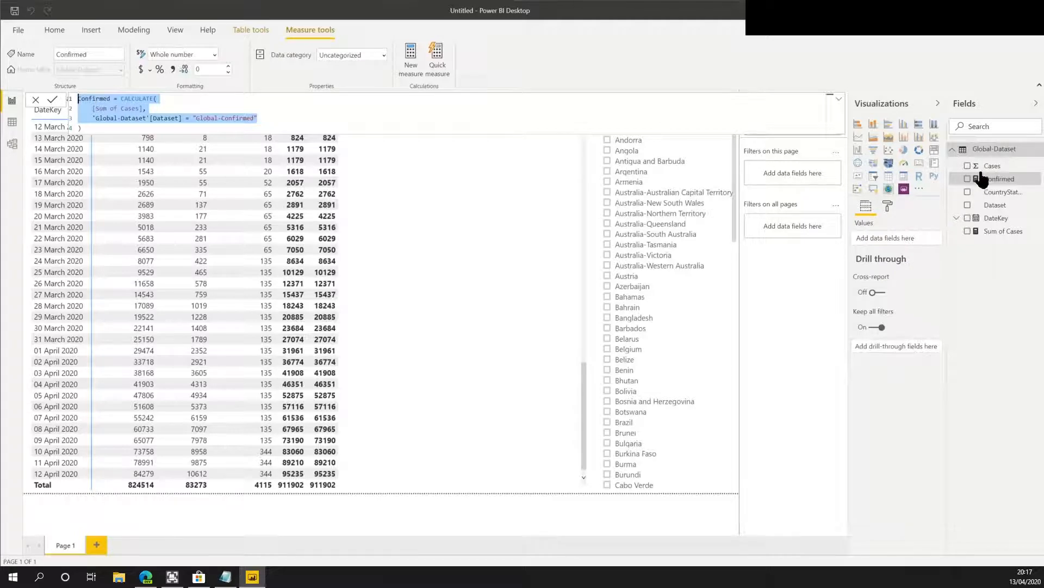
pyautogui.rightClick(989, 149)
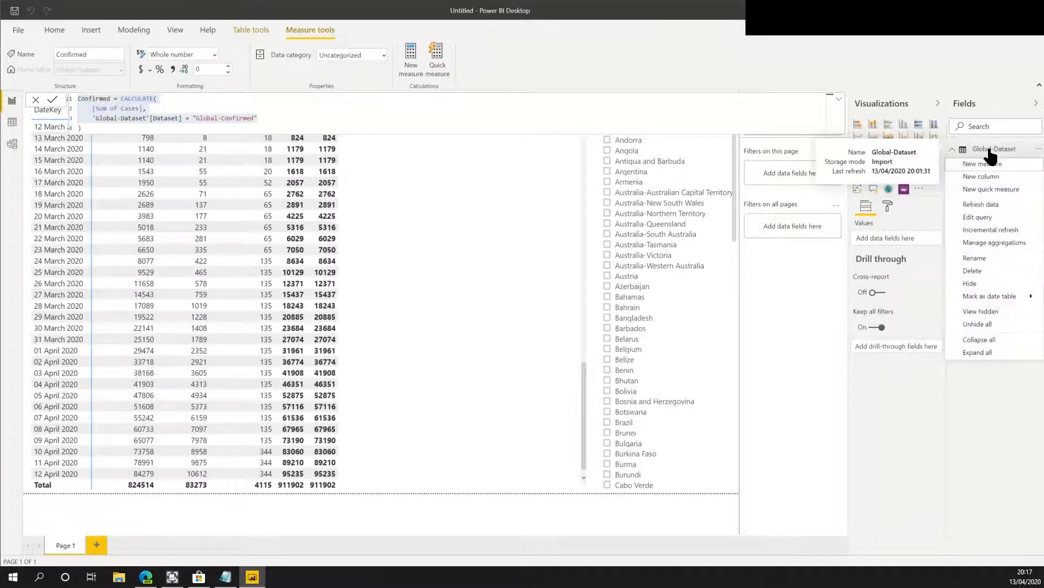
pyautogui.click(988, 165)
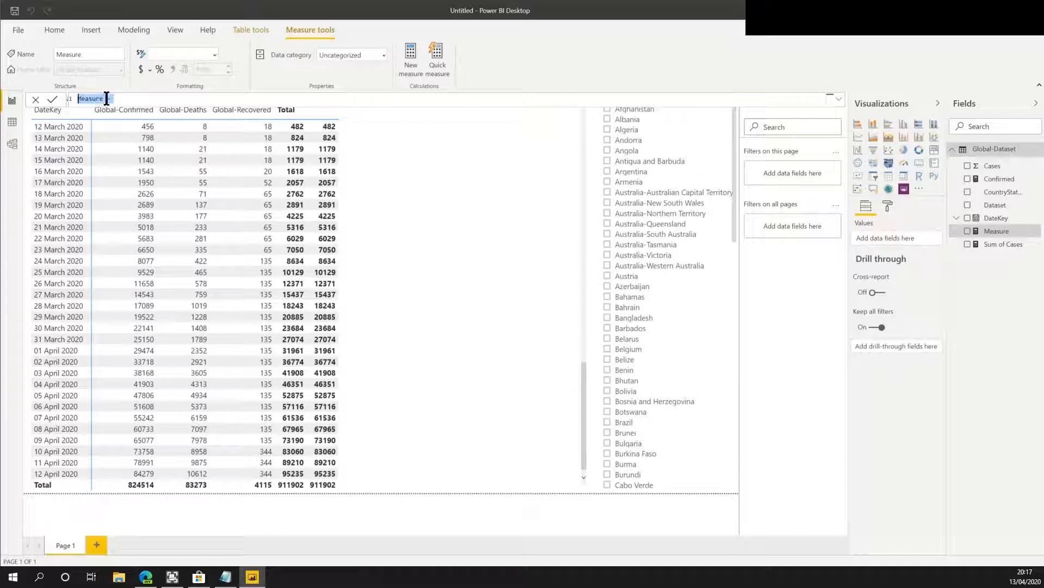
pyautogui.hotkey('ctrl', 'v')
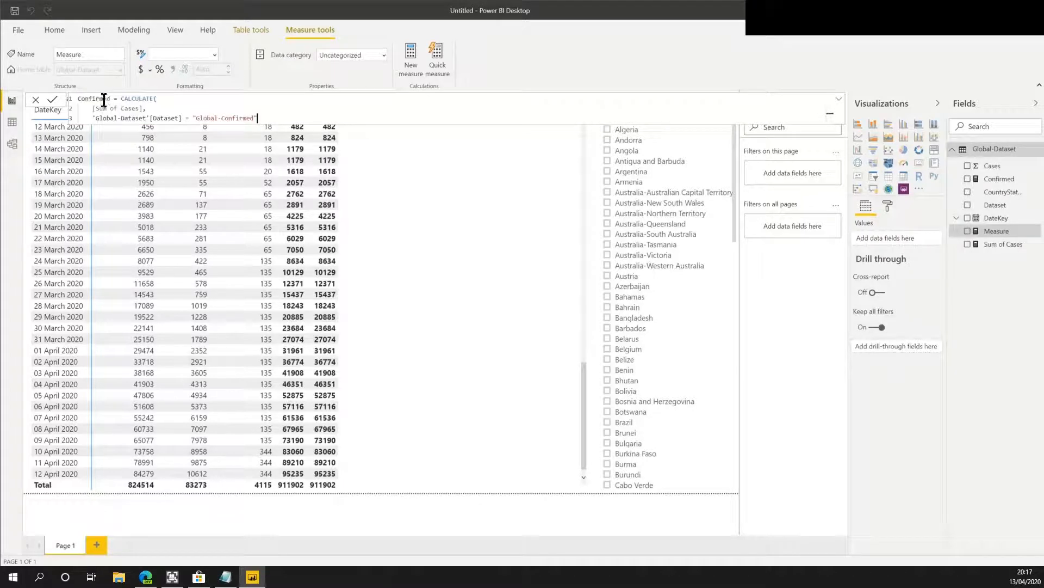
pyautogui.doubleClick(100, 98)
pyautogui.write('Deaths')
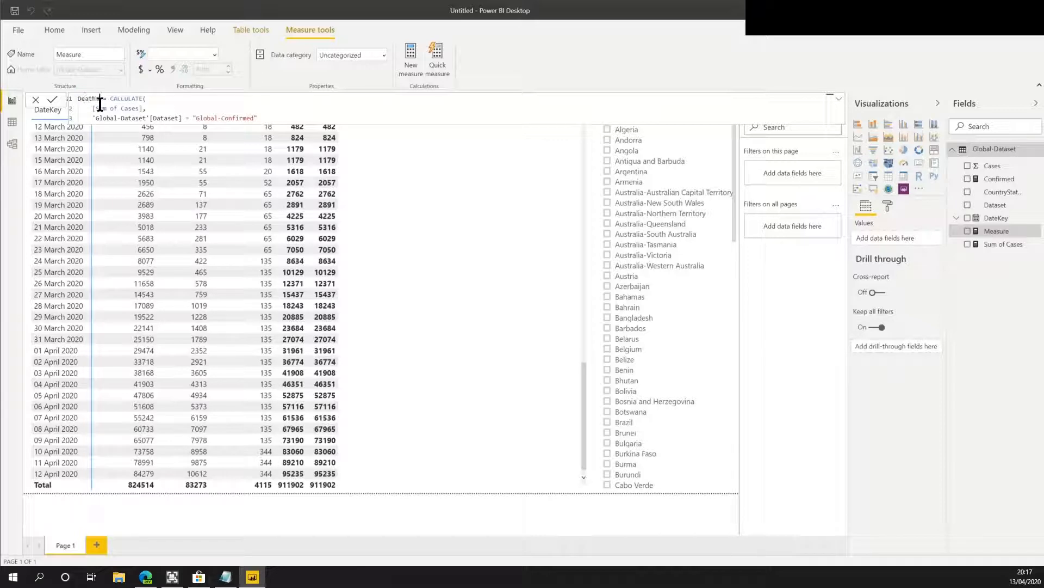
pyautogui.doubleClick(223, 117)
pyautogui.write('Deaths")')
pyautogui.press('Return')
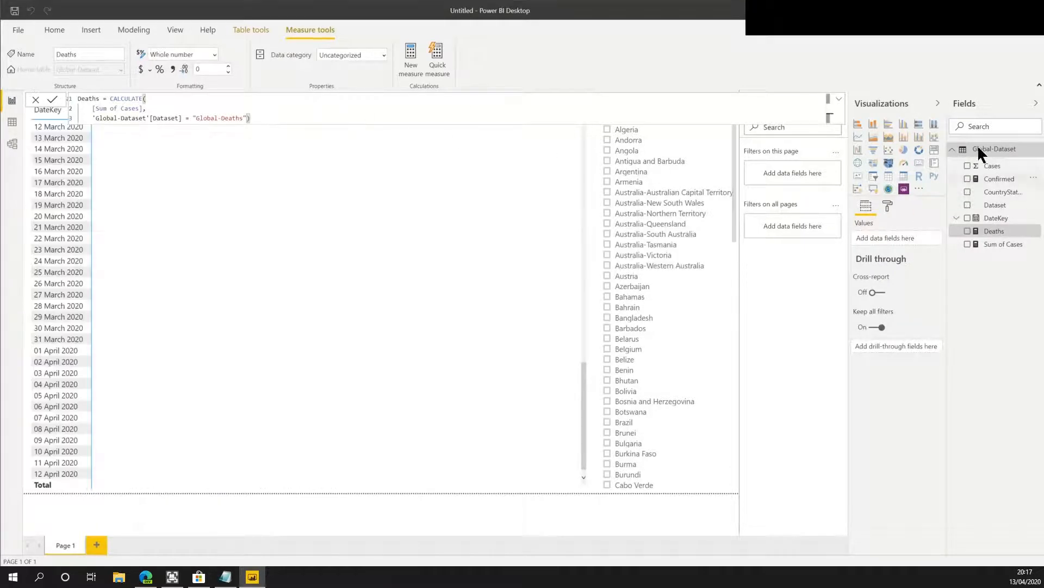
# Create a new Global-Dataset measure named Recovered by pasting the Deaths formula and filtering Dataset to "Global-Recovered".
pyautogui.rightClick(987, 151)
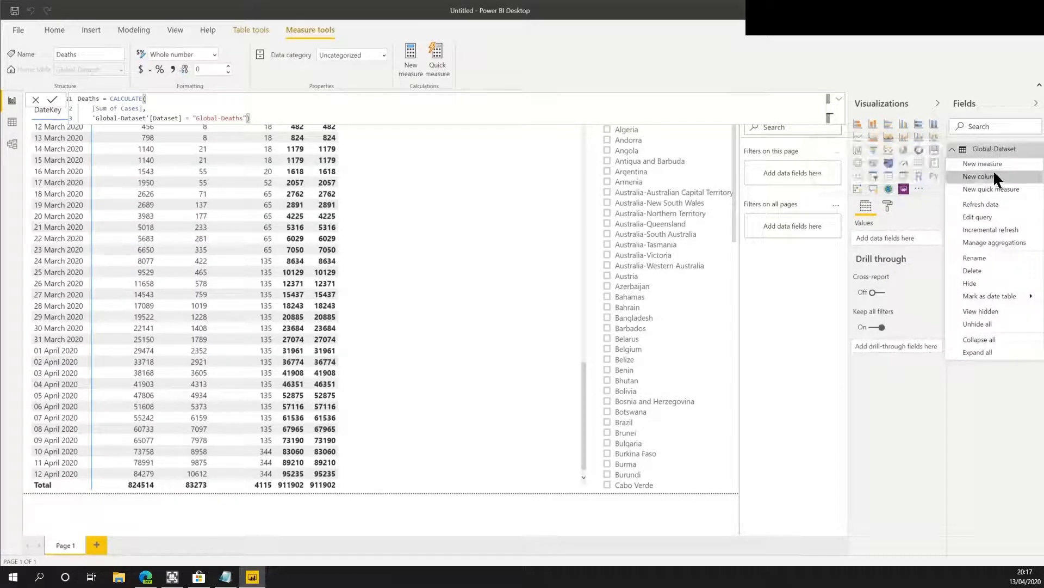
pyautogui.click(994, 166)
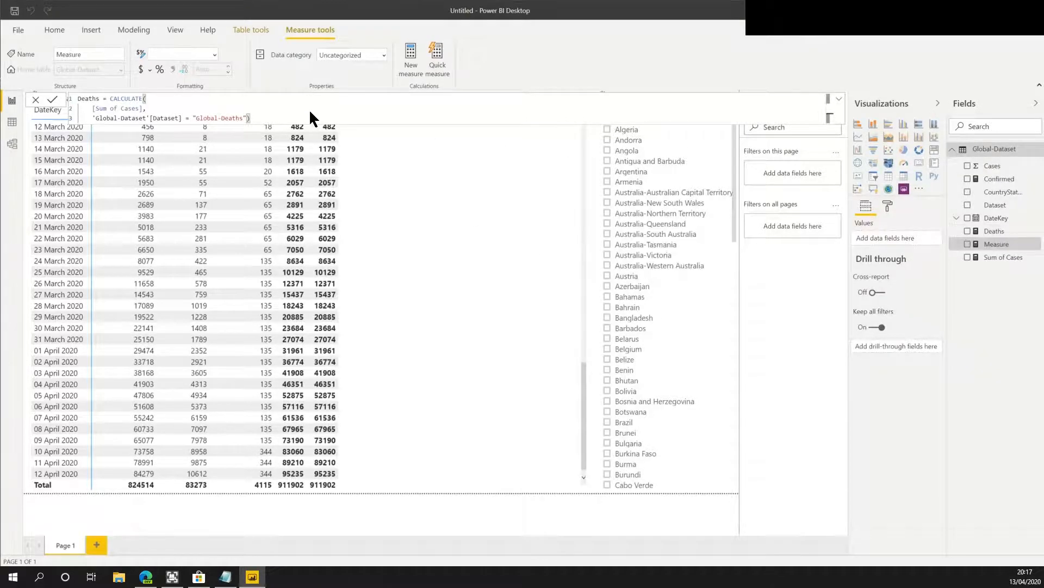
pyautogui.moveTo(147, 98); pyautogui.dragTo(75, 97)
pyautogui.hotkey('ctrl', 'v')
pyautogui.write('Reco')
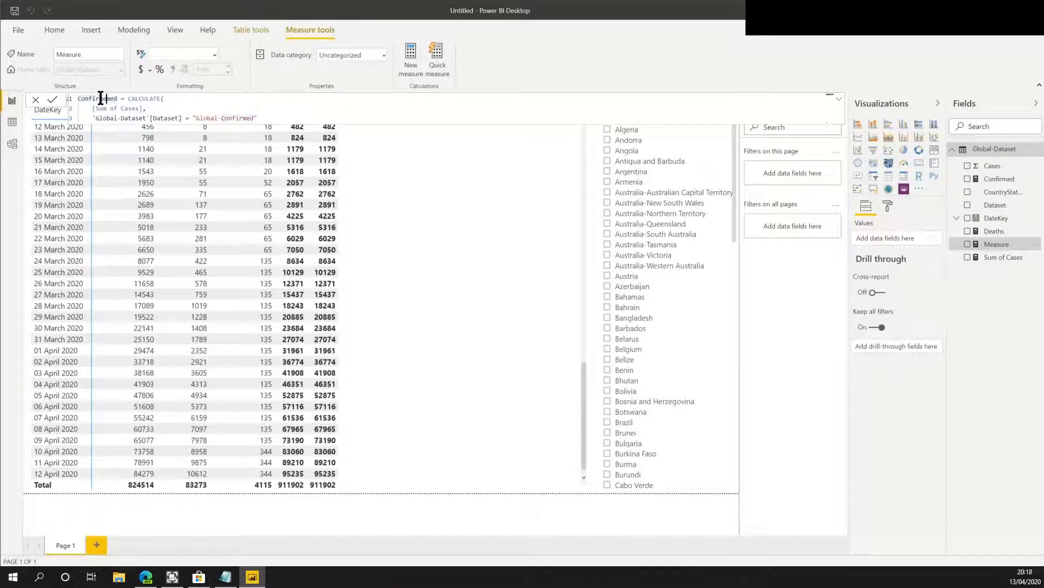
pyautogui.press('BackSpace')
pyautogui.press('BackSpace')
pyautogui.press('BackSpace')
pyautogui.press('BackSpace')
pyautogui.doubleClick(101, 98)
pyautogui.write('Recovered')
pyautogui.doubleClick(235, 115)
pyautogui.write('Reco')
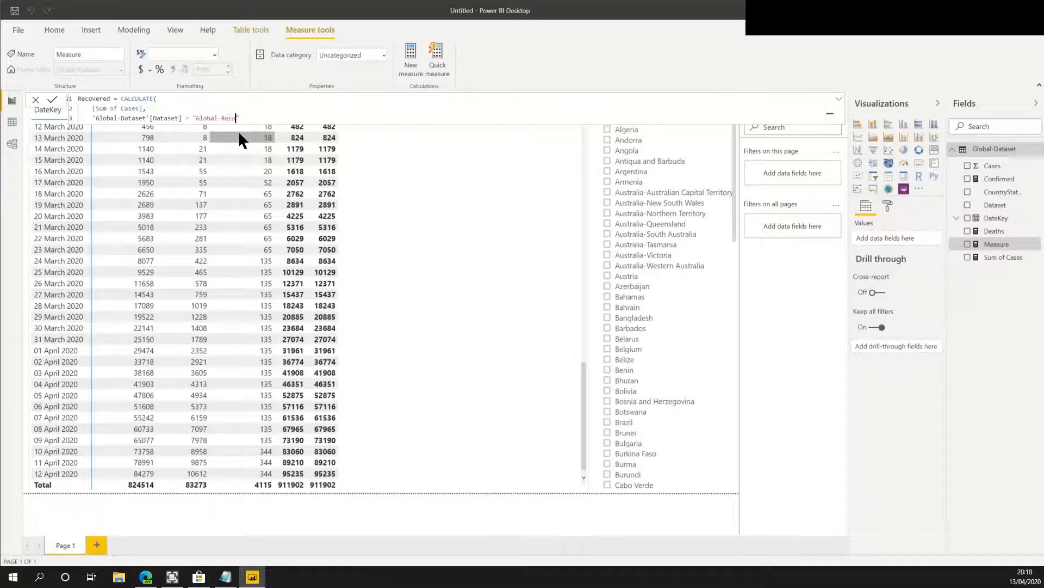
pyautogui.write('vered')
pyautogui.press('Return')
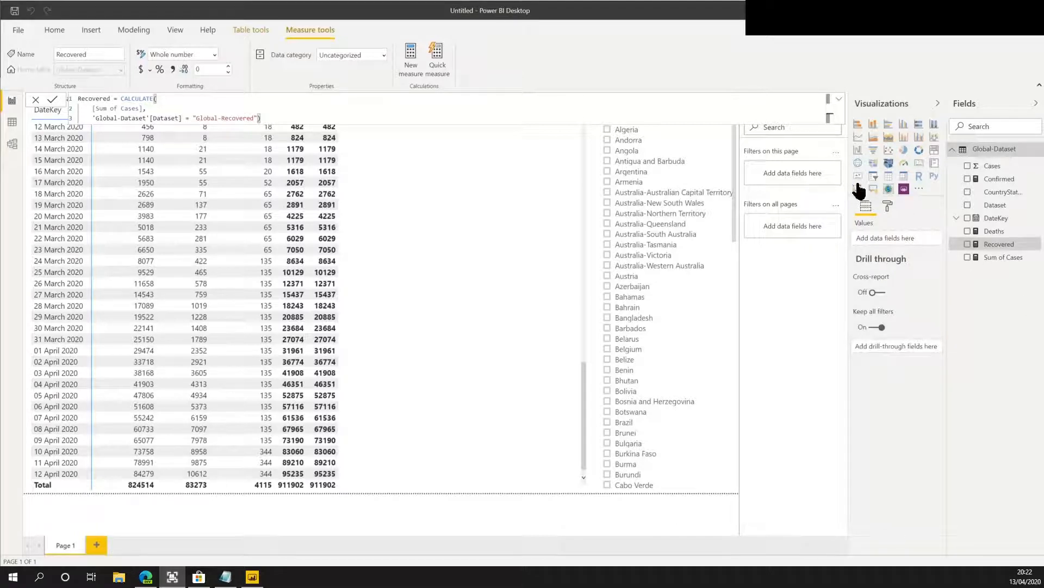
# Hide the Sum of Cases measure and the Dataset and Cases columns from the field list.
pyautogui.rightClick(1007, 264)
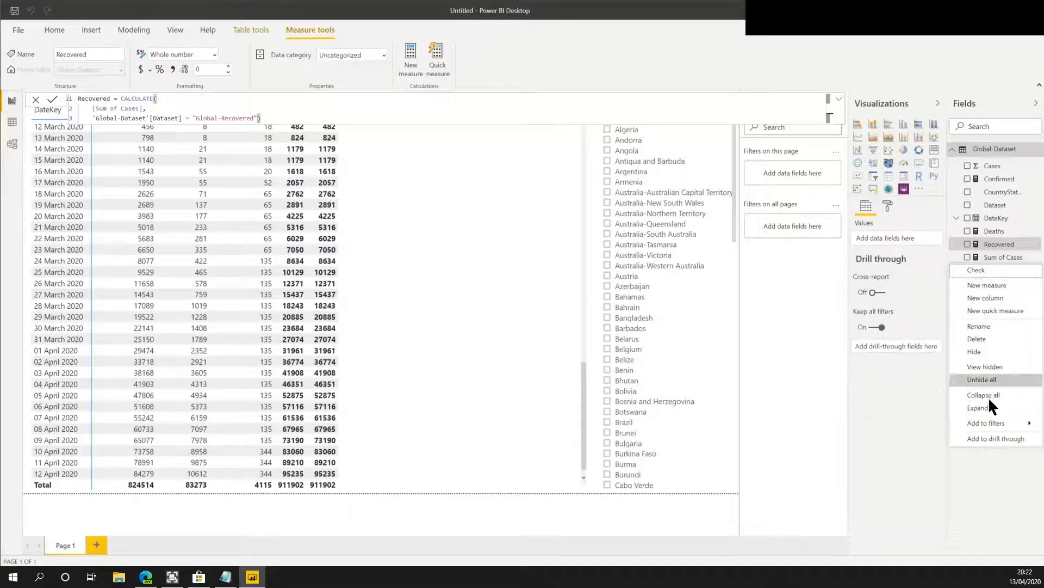
pyautogui.click(991, 364)
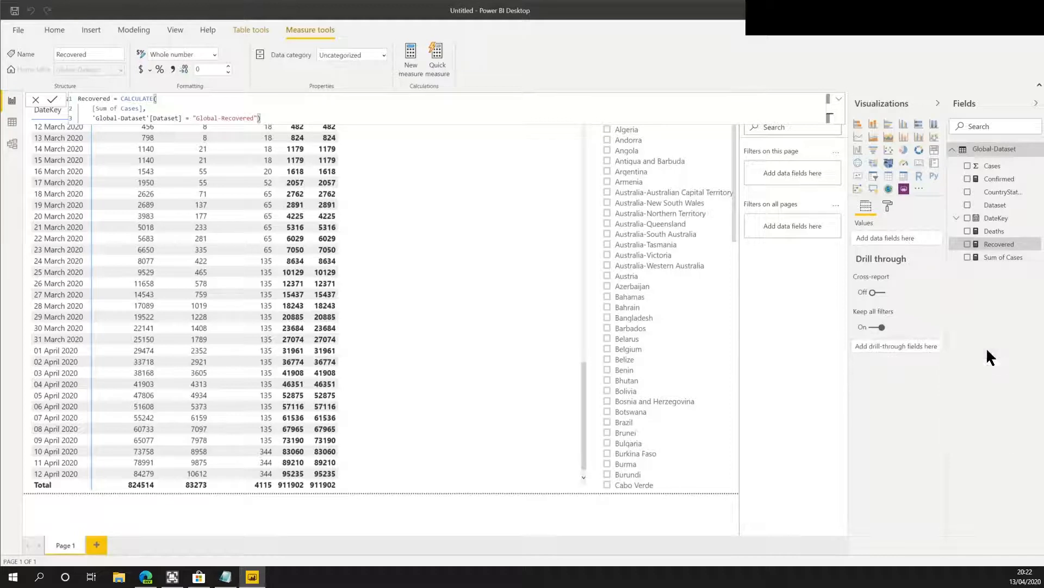
pyautogui.rightClick(992, 205)
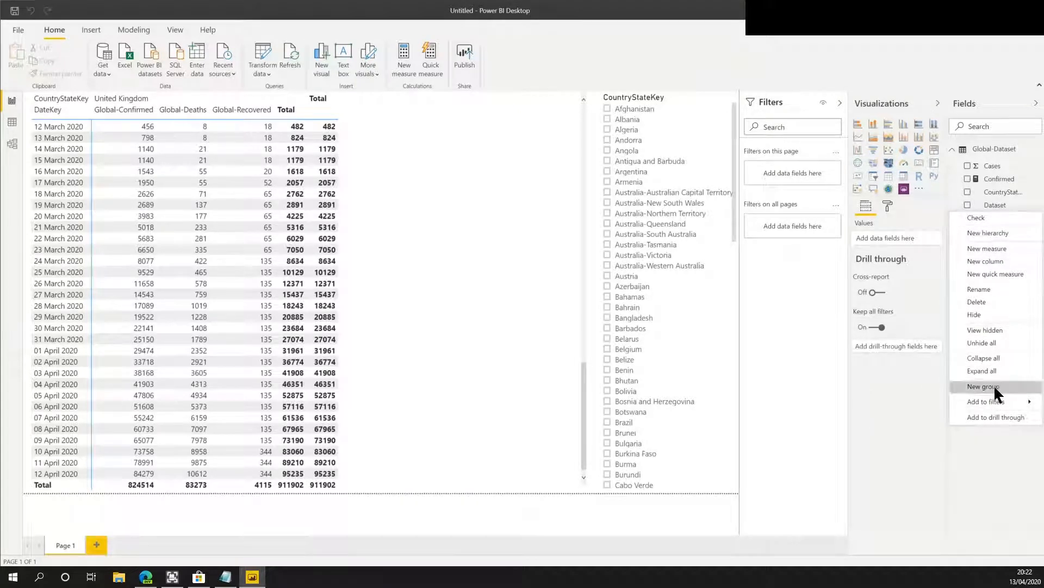
pyautogui.click(986, 317)
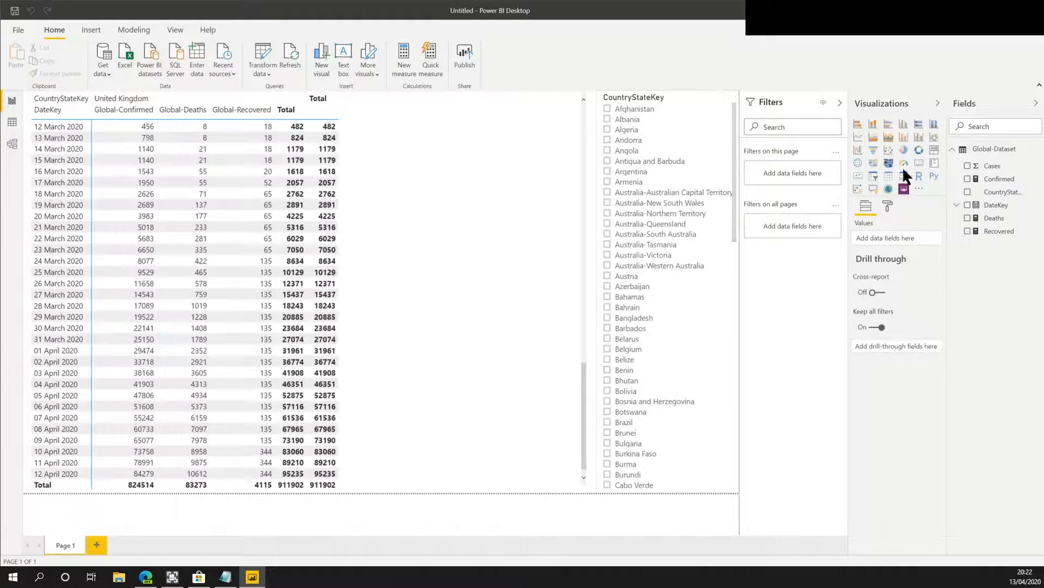
pyautogui.rightClick(999, 171)
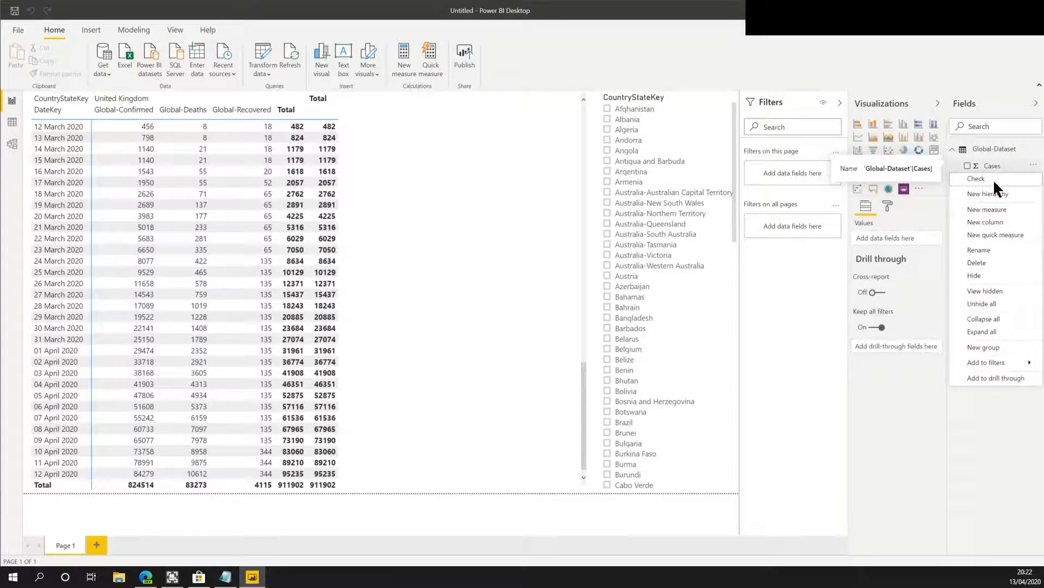
pyautogui.click(984, 274)
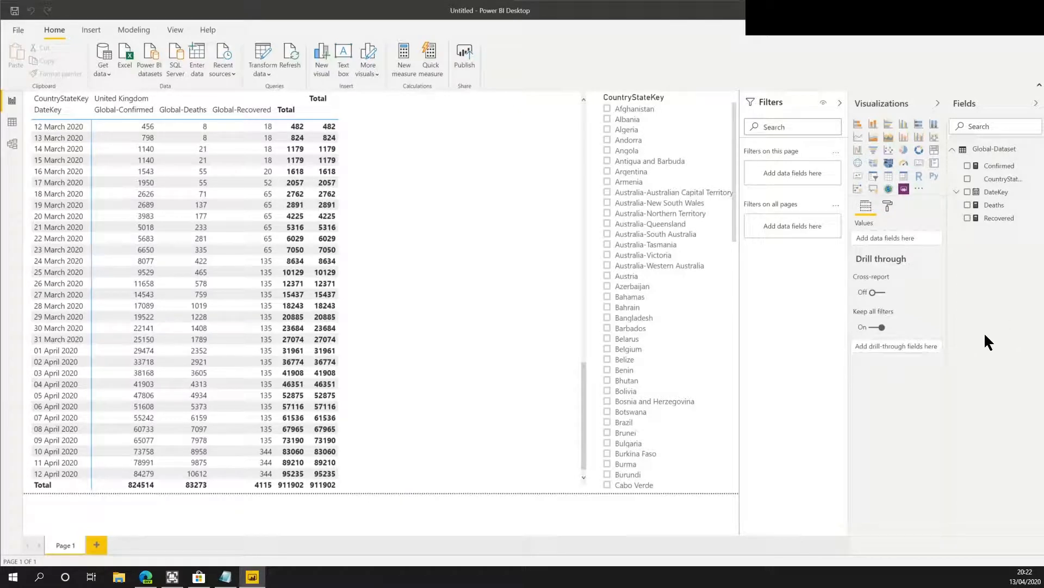
# Add a new page and place a CountryStateKey map visual enlarged to fill the canvas.
pyautogui.click(97, 545)
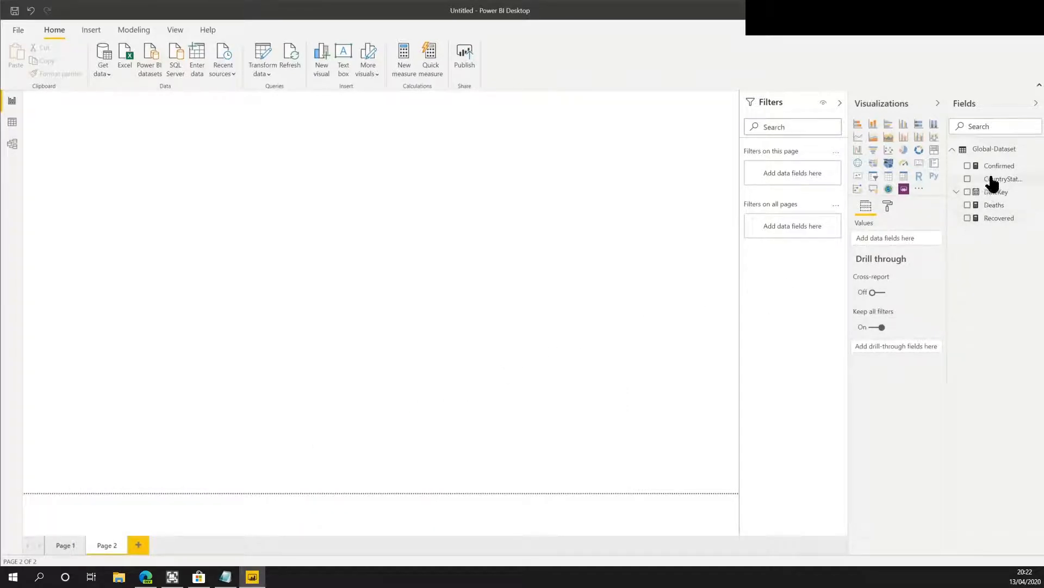
pyautogui.moveTo(963, 188); pyautogui.dragTo(640, 131)
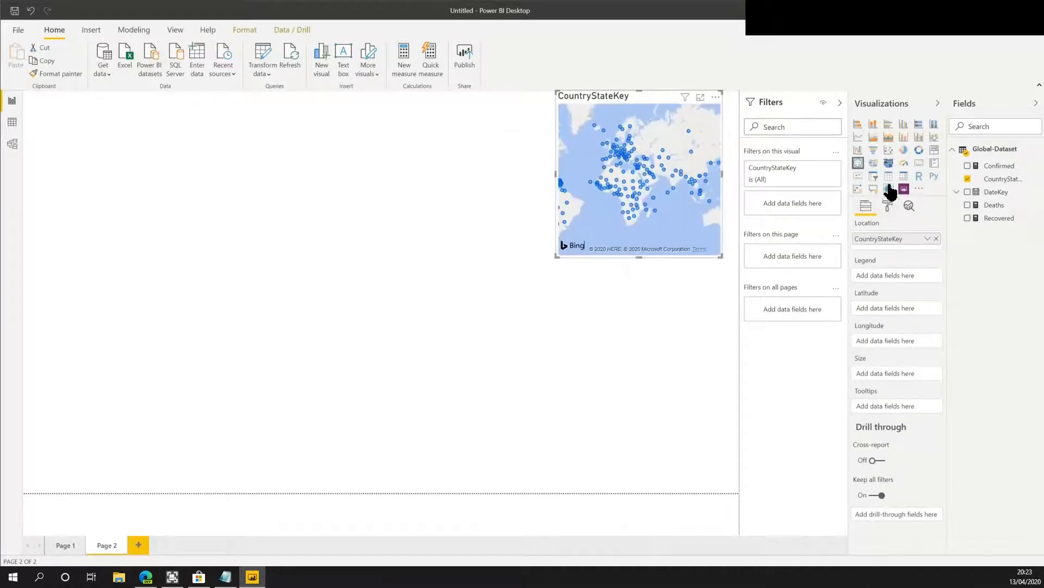
pyautogui.moveTo(557, 255); pyautogui.dragTo(28, 476)
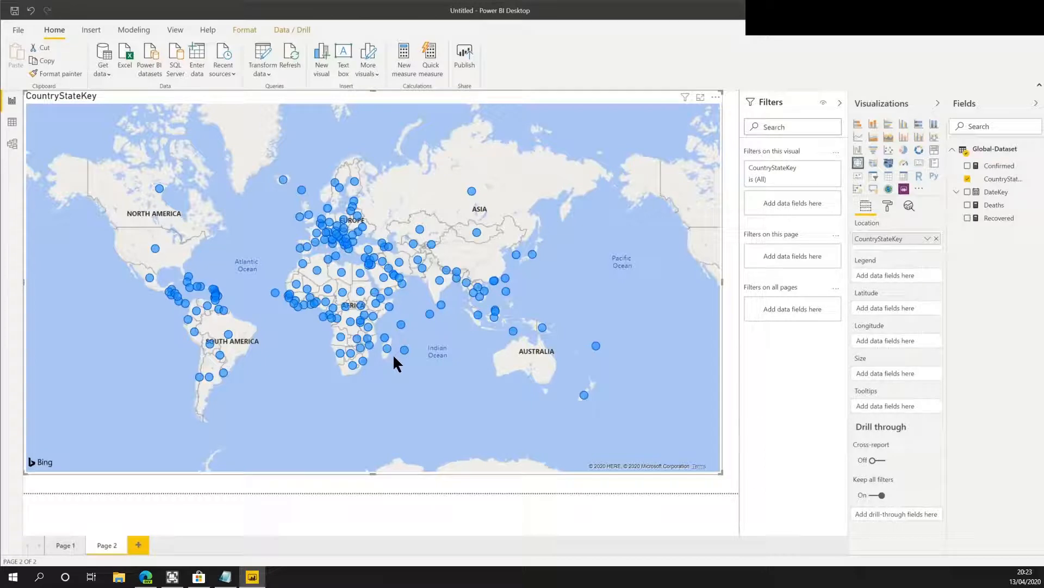
# Set the Recovered measure as the map's bubble size.
pyautogui.scroll(2, 518, 362)
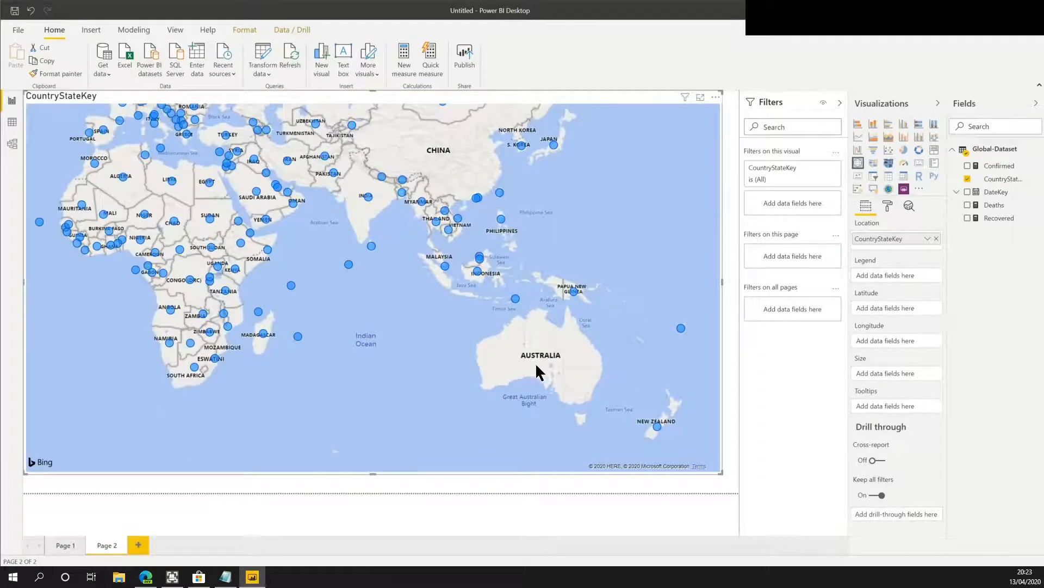
pyautogui.moveTo(404, 350); pyautogui.dragTo(488, 355)
pyautogui.scroll(-1, 433, 341)
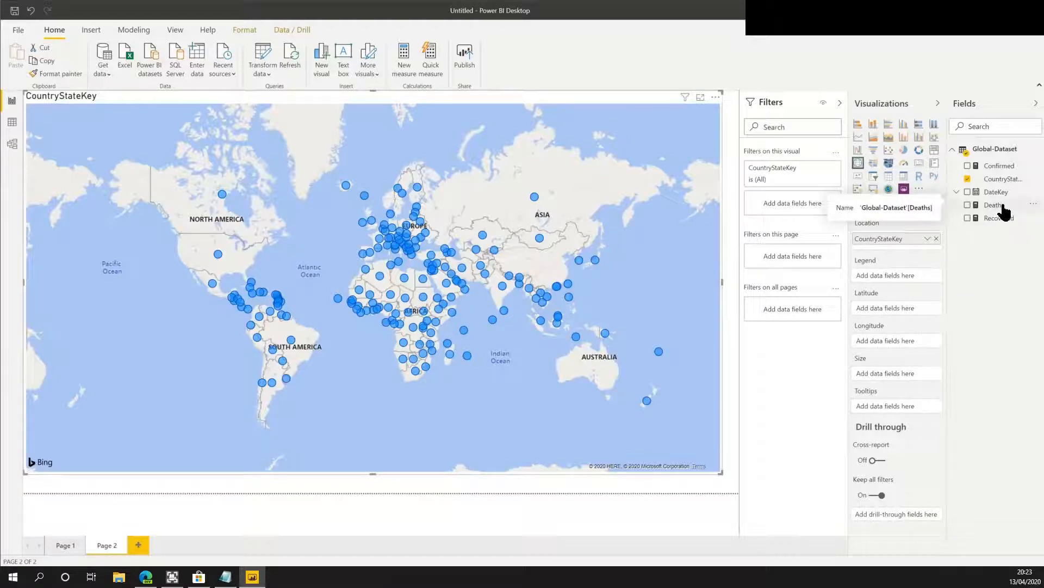
pyautogui.moveTo(991, 223); pyautogui.dragTo(892, 375)
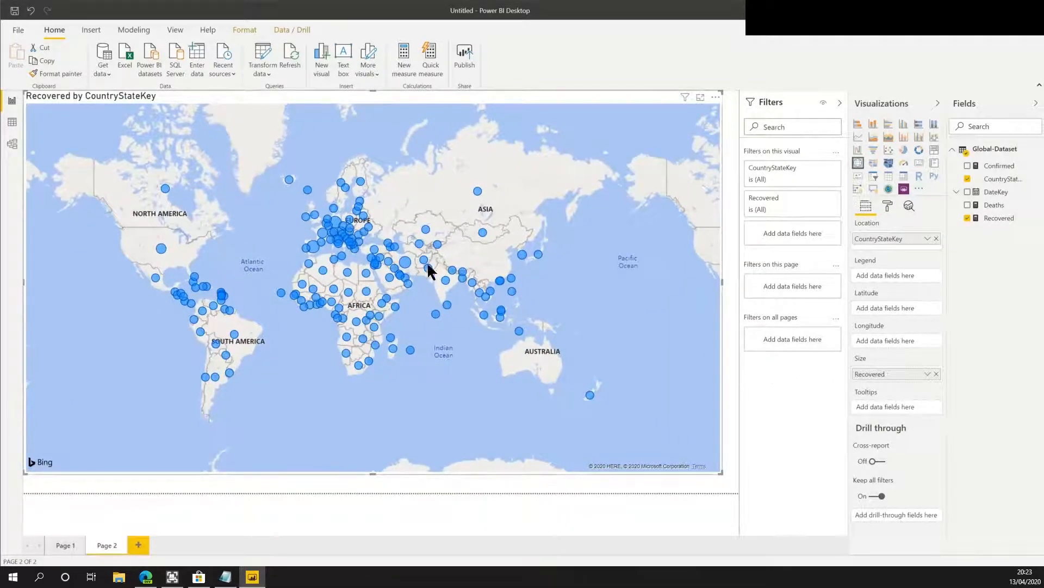
pyautogui.moveTo(329, 240)
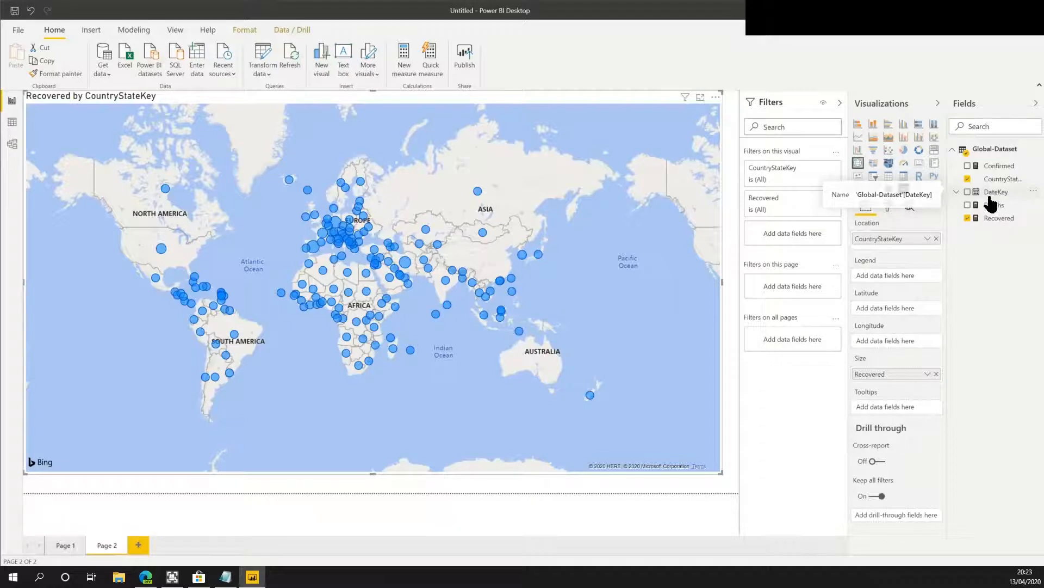
# Filter the map visual by DateKey using a relative date filter of the last 1 days.
pyautogui.moveTo(993, 203); pyautogui.dragTo(797, 241)
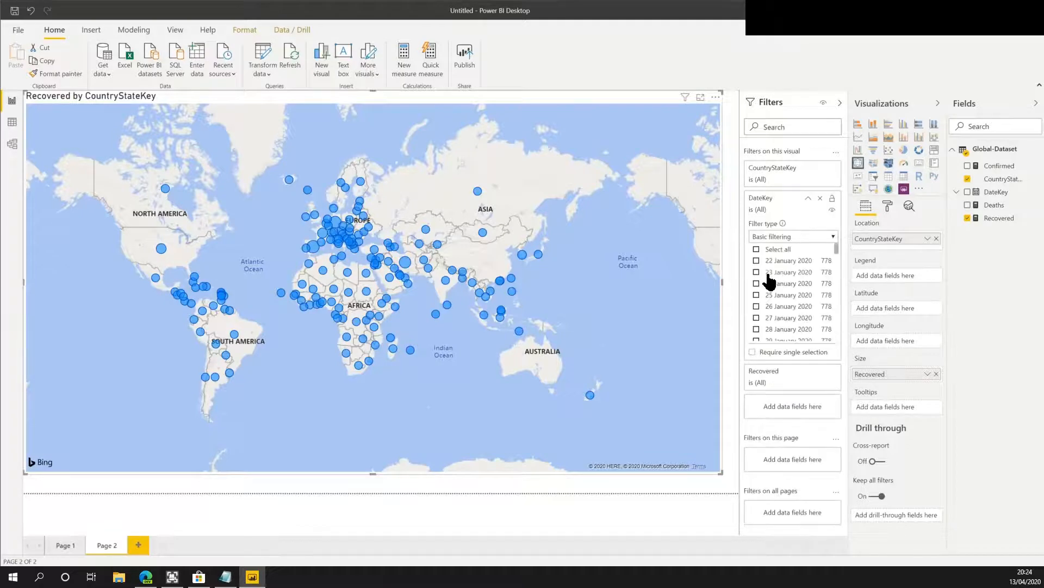
pyautogui.click(794, 236)
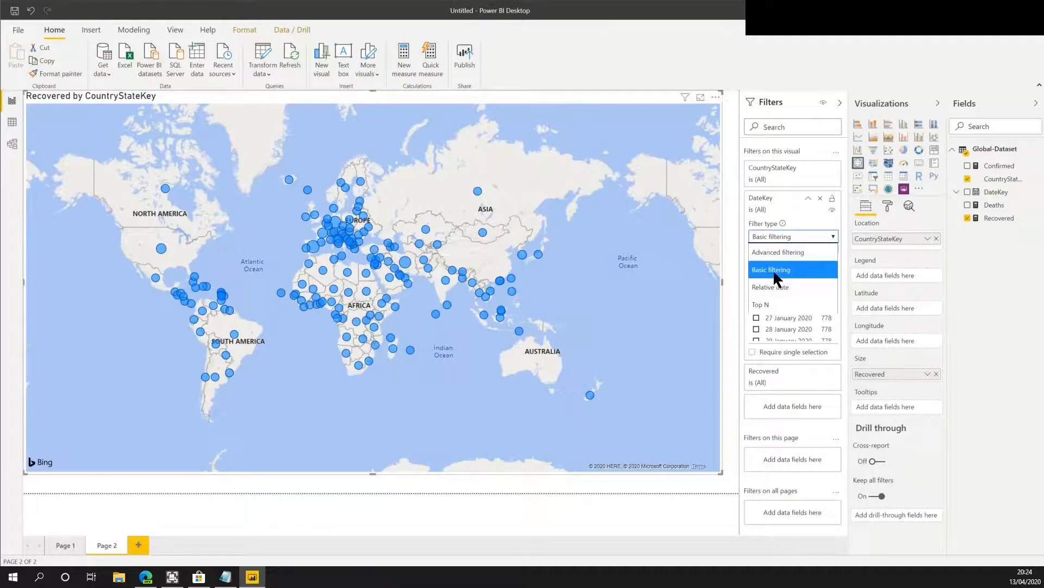
pyautogui.click(769, 296)
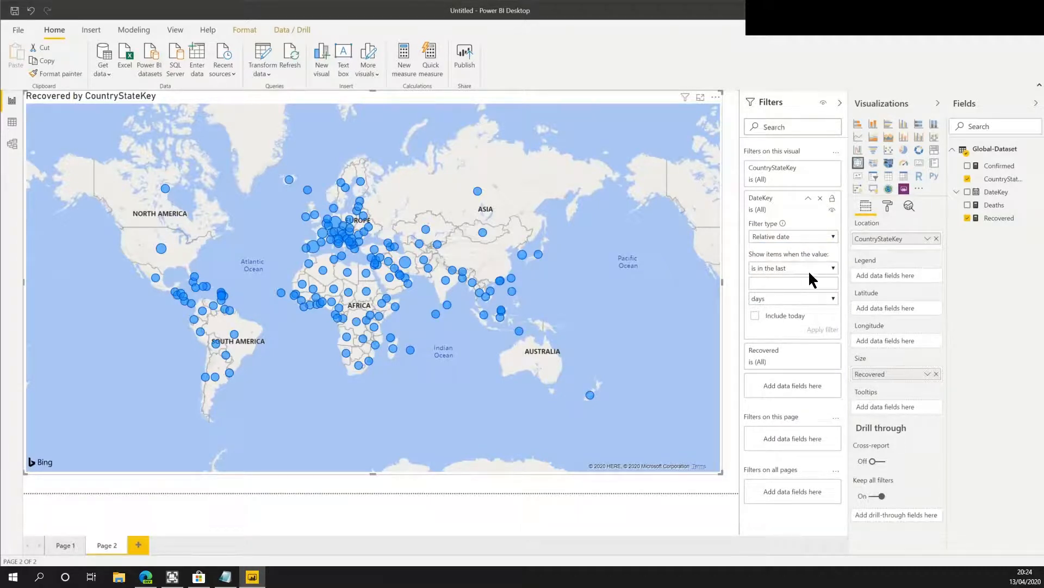
pyautogui.write('1')
pyautogui.click(816, 330)
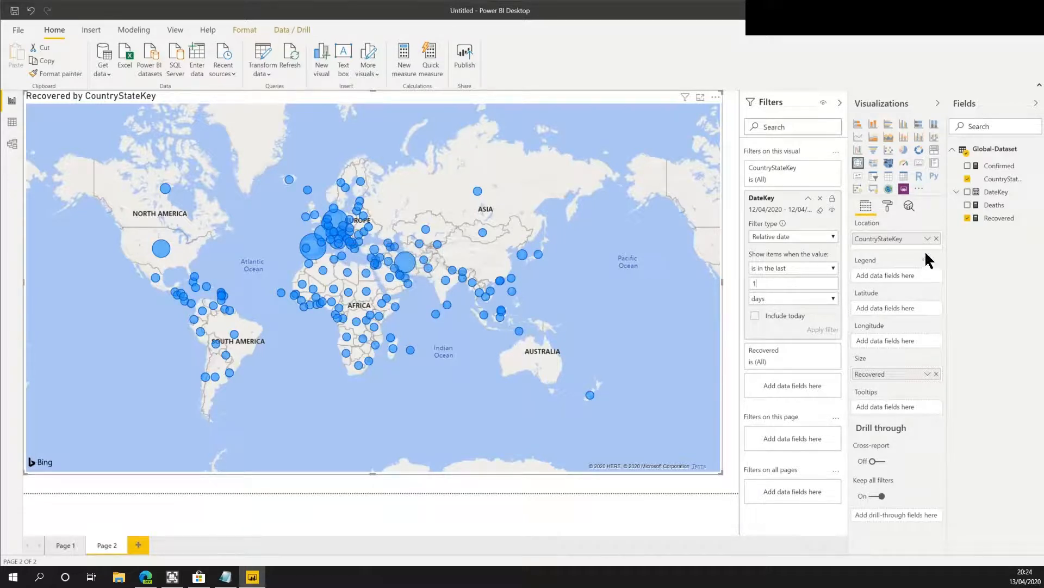
# Apply the thousands separator format to the Deaths measure.
pyautogui.click(1000, 219)
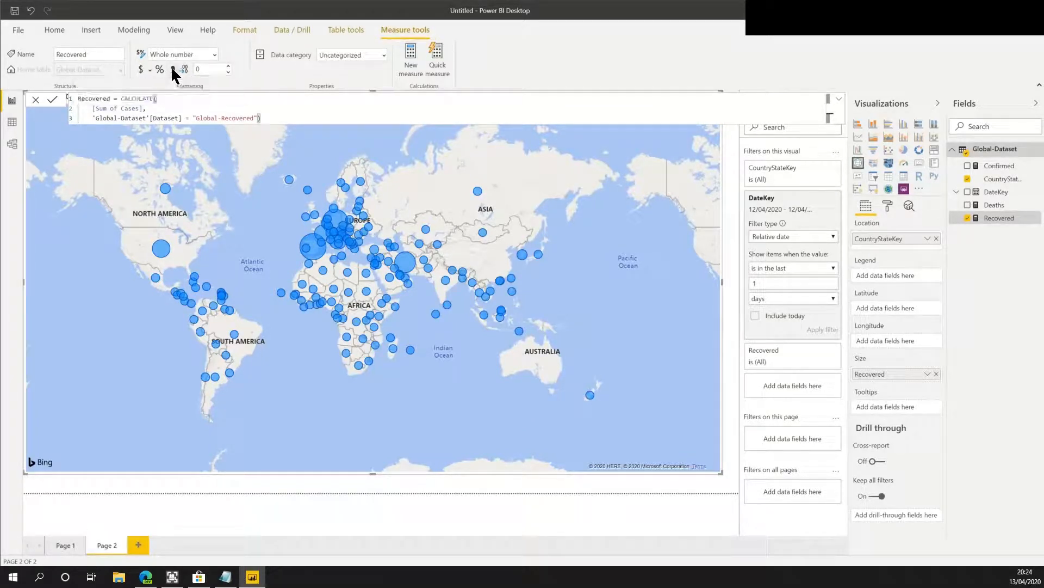
pyautogui.click(990, 207)
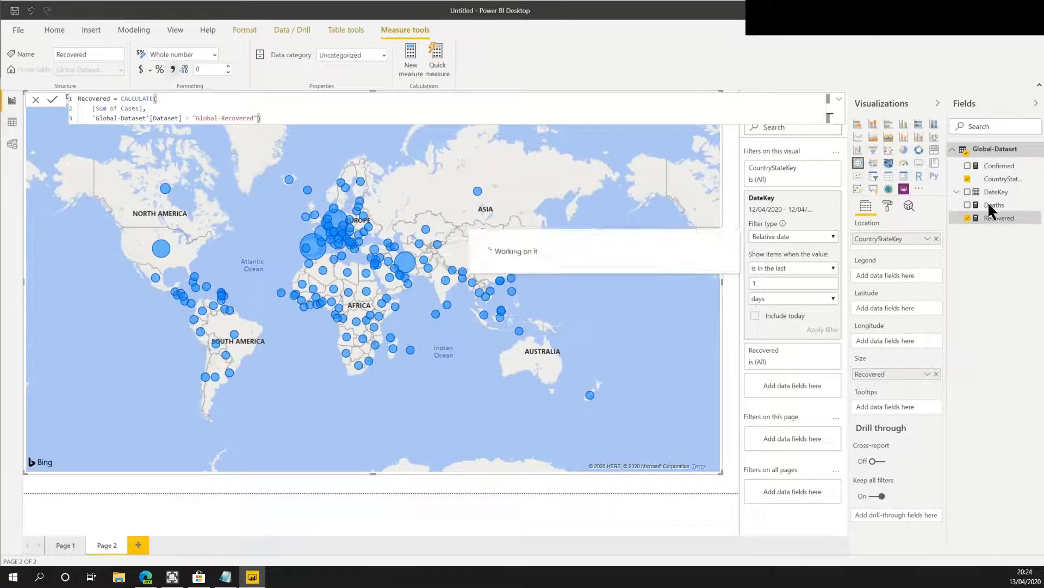
pyautogui.click(173, 70)
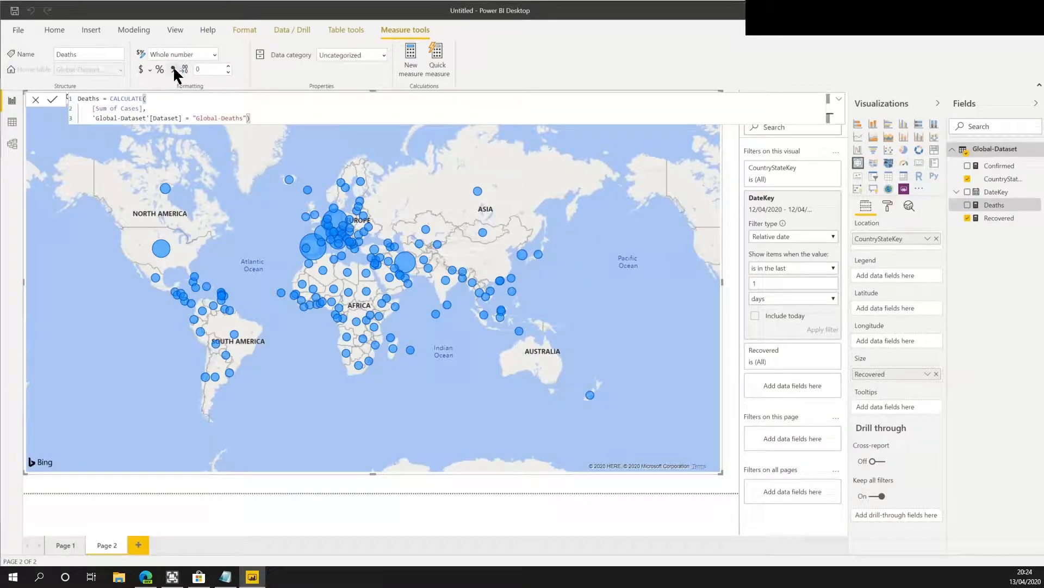
# Add the Confirmed and Deaths measures to the map's tooltips.
pyautogui.click(999, 165)
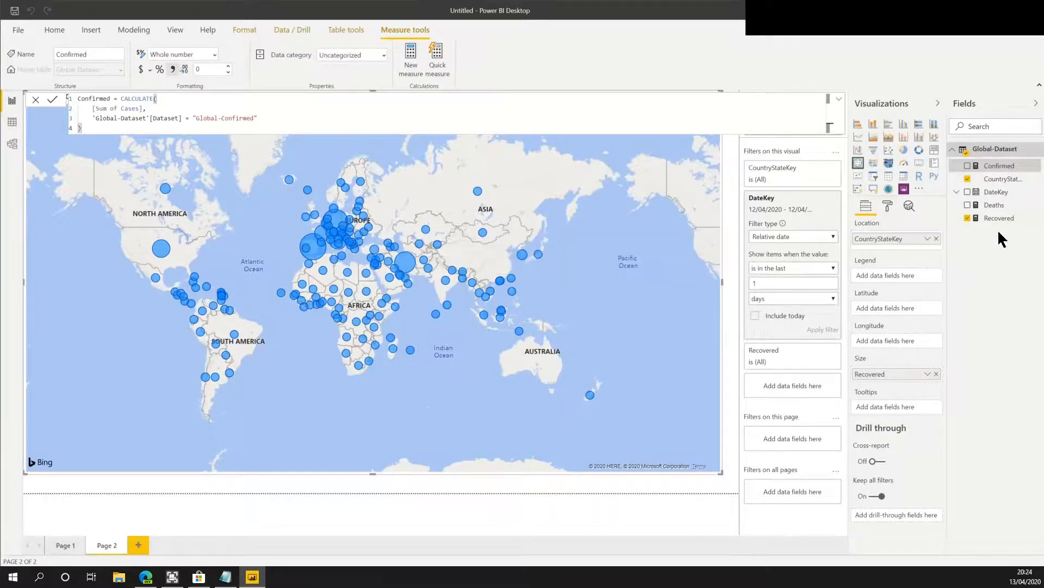
pyautogui.moveTo(1010, 170); pyautogui.dragTo(916, 410)
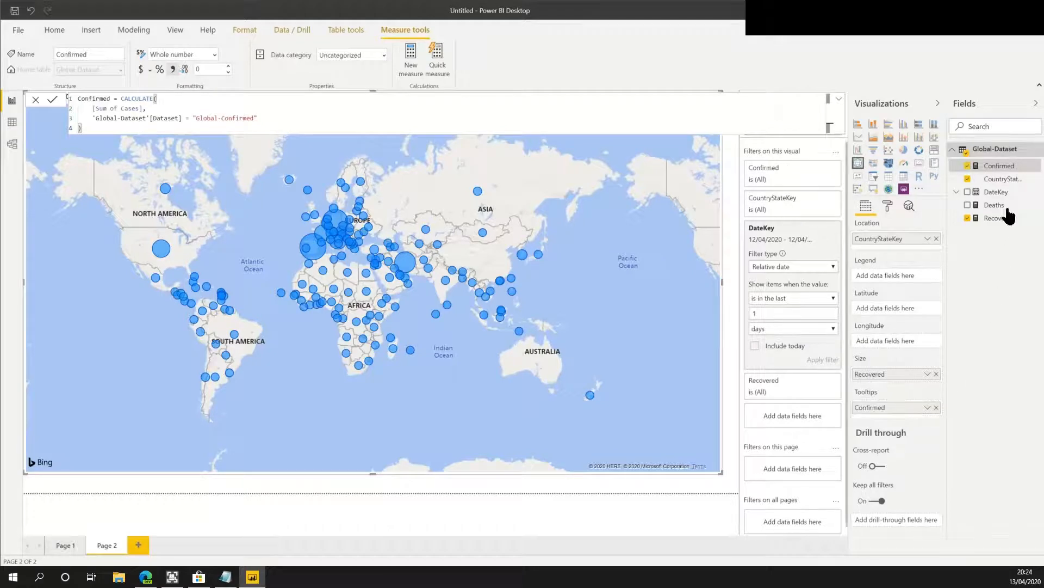
pyautogui.moveTo(998, 206); pyautogui.dragTo(890, 425)
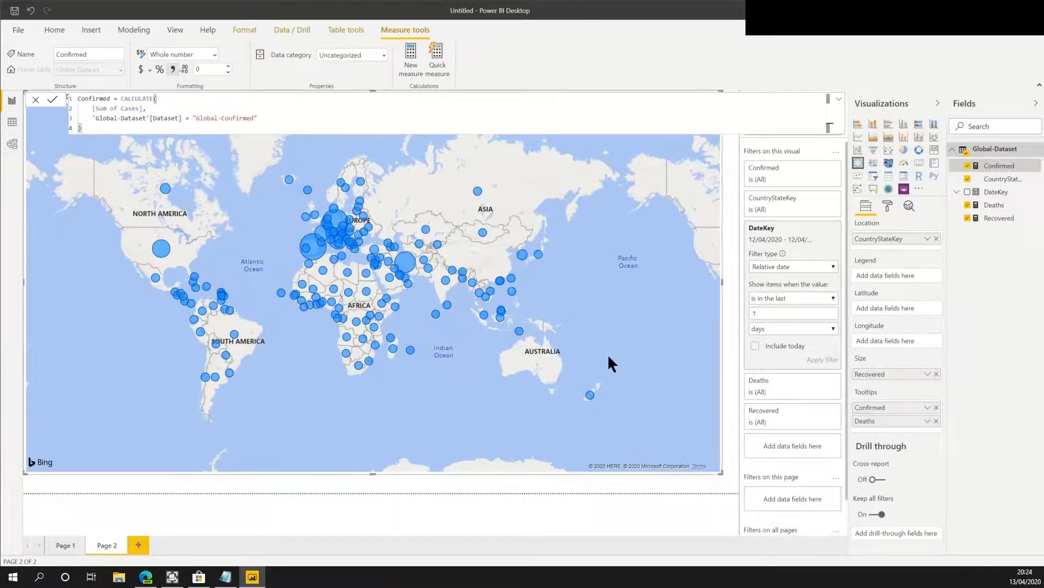
# Inspect the map bubble tooltips, zooming into Europe and panning around.
pyautogui.moveTo(315, 253)
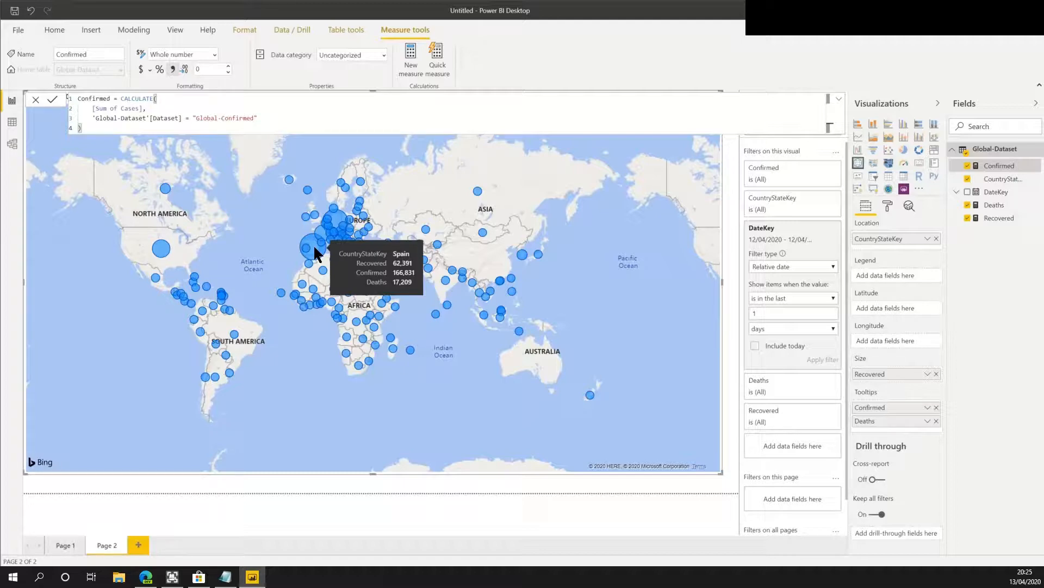
pyautogui.scroll(1, 320, 228)
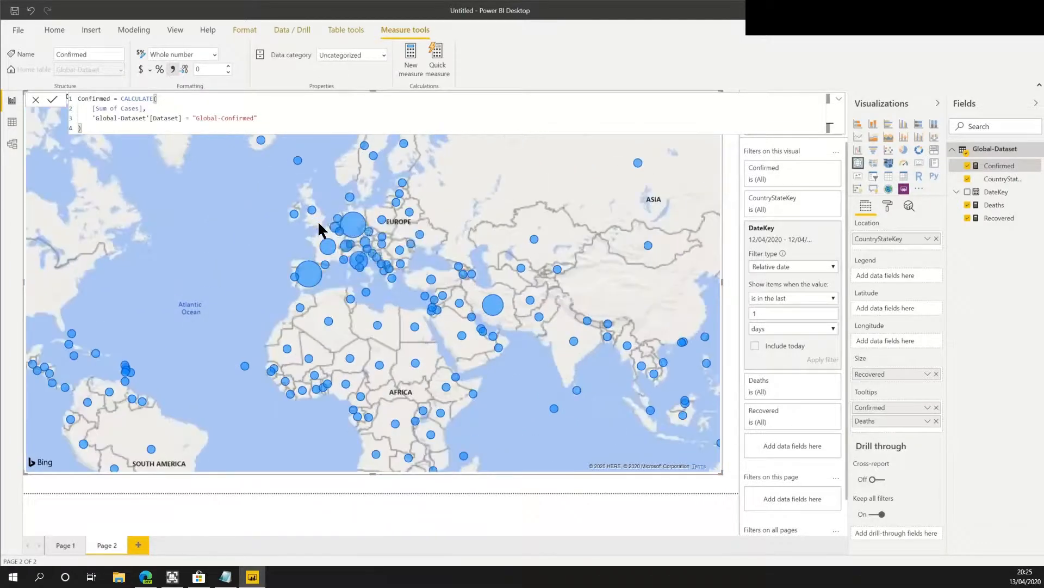
pyautogui.scroll(1, 319, 225)
pyautogui.moveTo(308, 206)
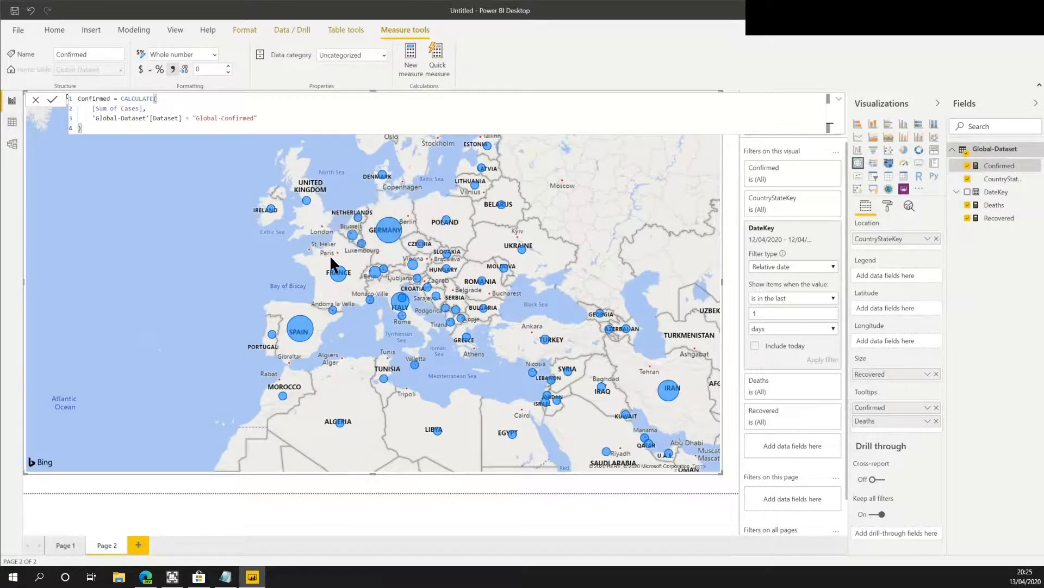
pyautogui.scroll(-1, 380, 280)
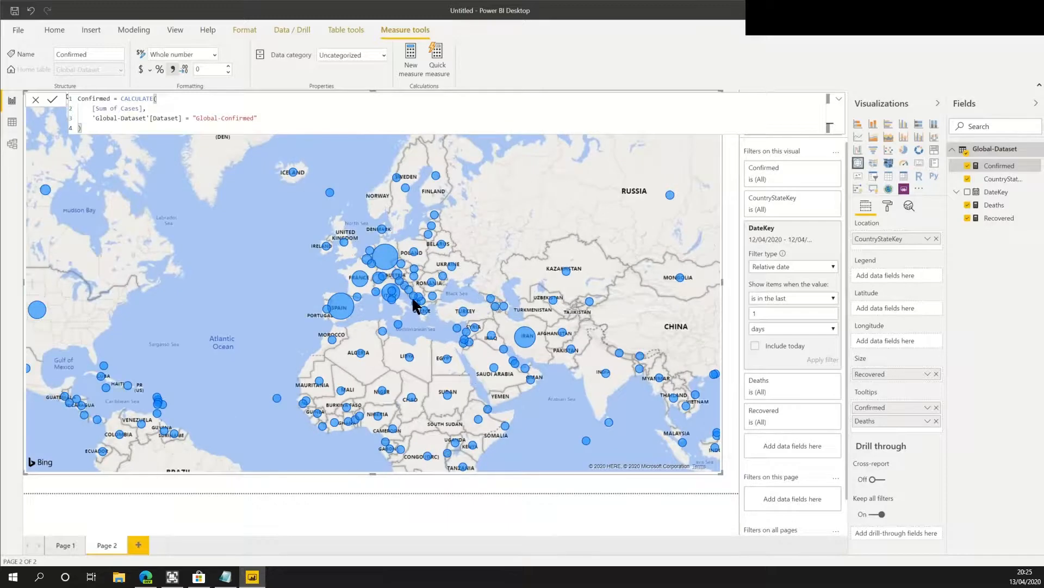
pyautogui.moveTo(299, 366); pyautogui.dragTo(468, 250)
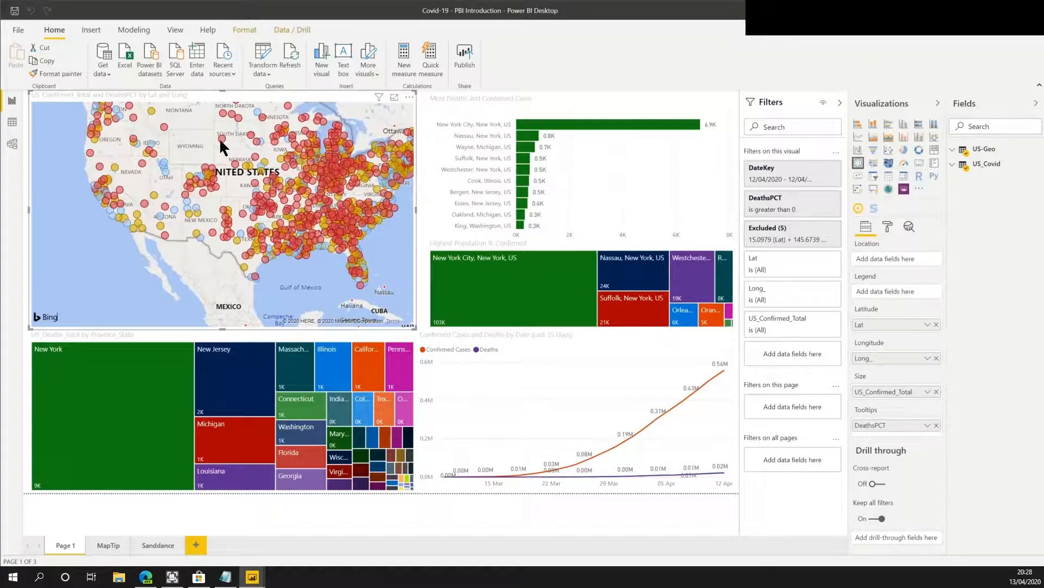
# Examine the US Covid report's map tooltips and its MapTip page.
pyautogui.moveTo(222, 141)
pyautogui.moveTo(115, 203)
pyautogui.moveTo(154, 197)
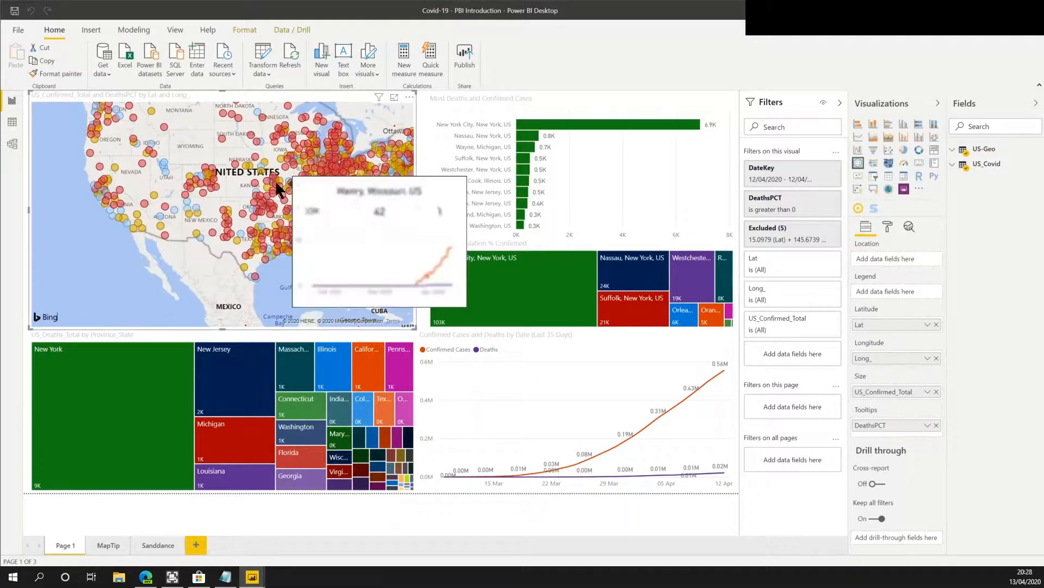
pyautogui.click(101, 545)
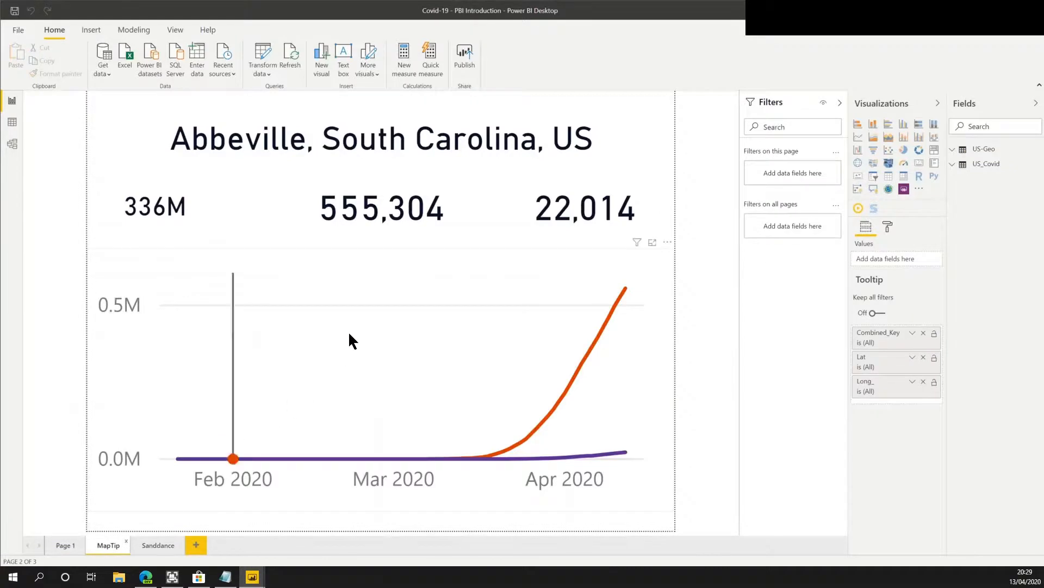
pyautogui.click(66, 545)
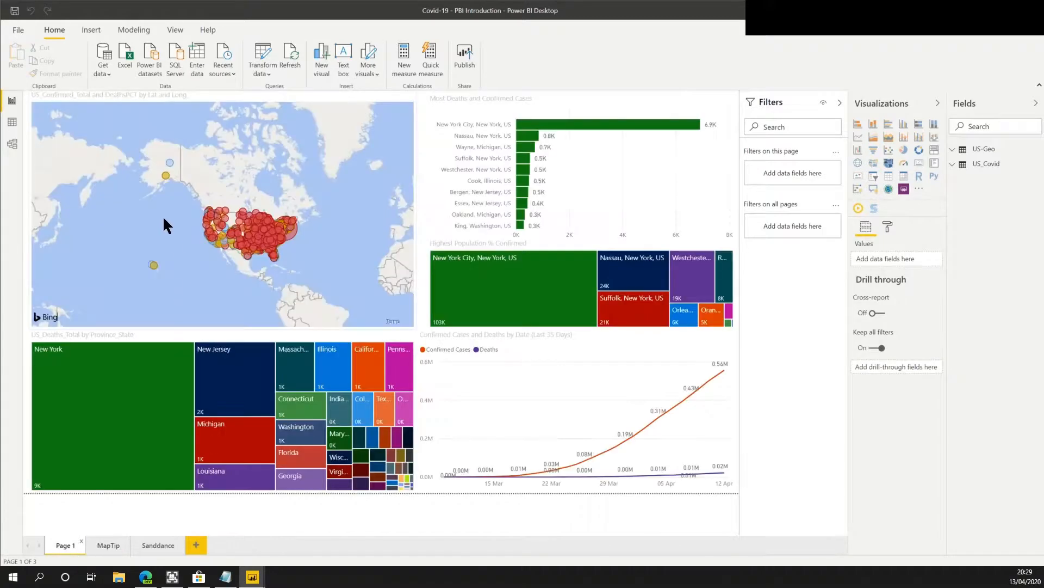
pyautogui.moveTo(217, 224)
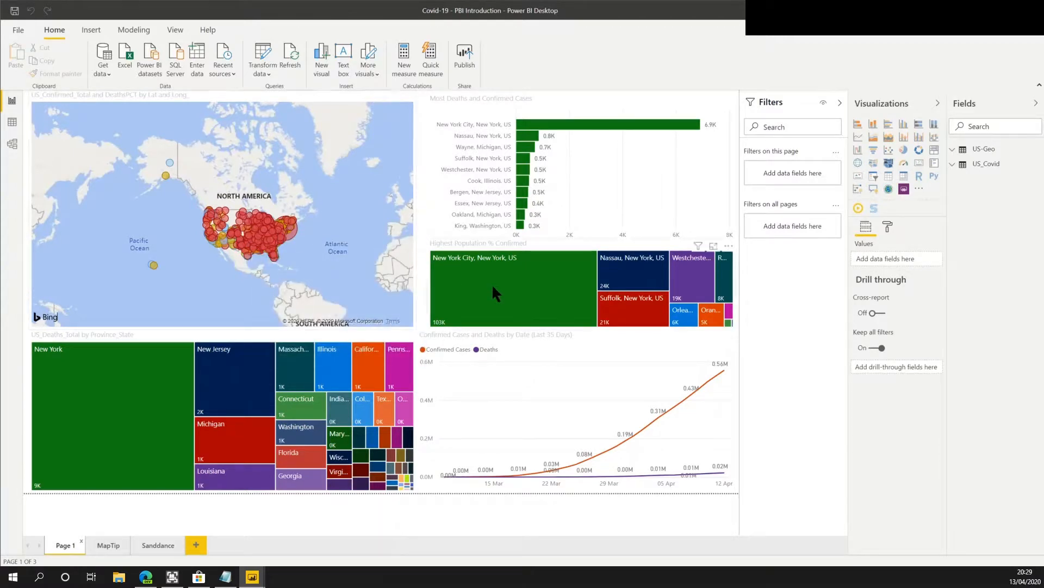
pyautogui.moveTo(492, 283)
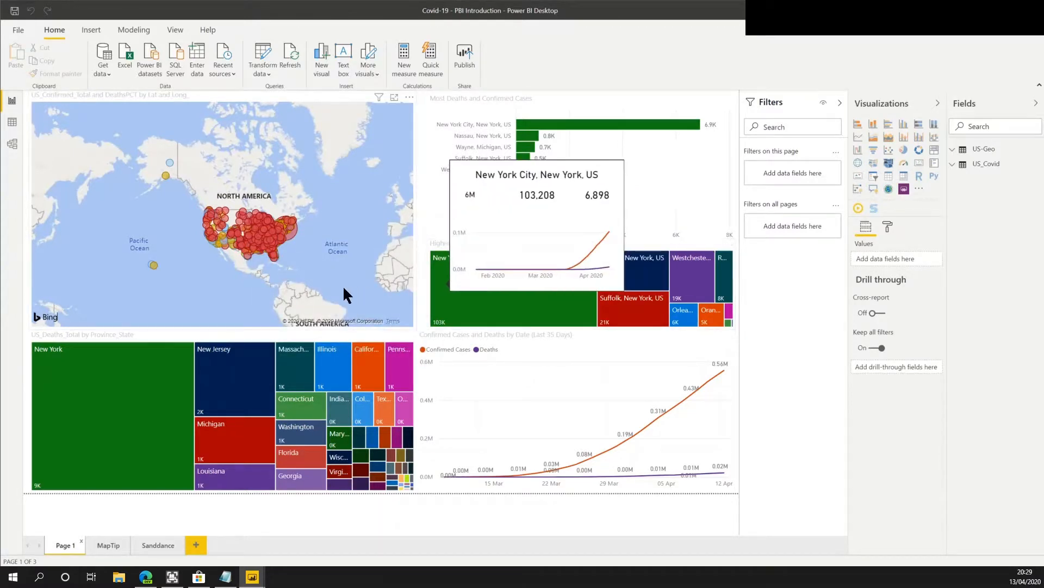